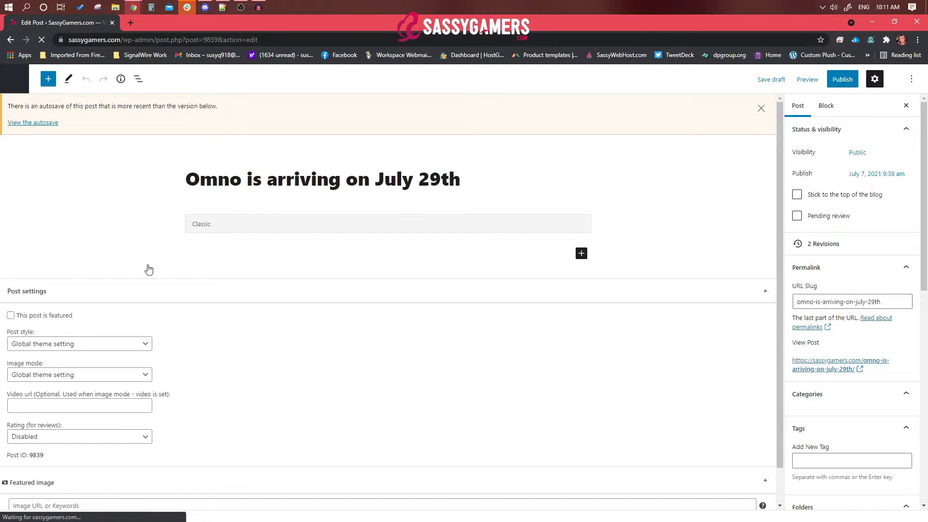
Dismiss the autosave notice and convert the post's classic text block into regular blocks.
{"action": "left_click", "coordinate": [761, 108]}
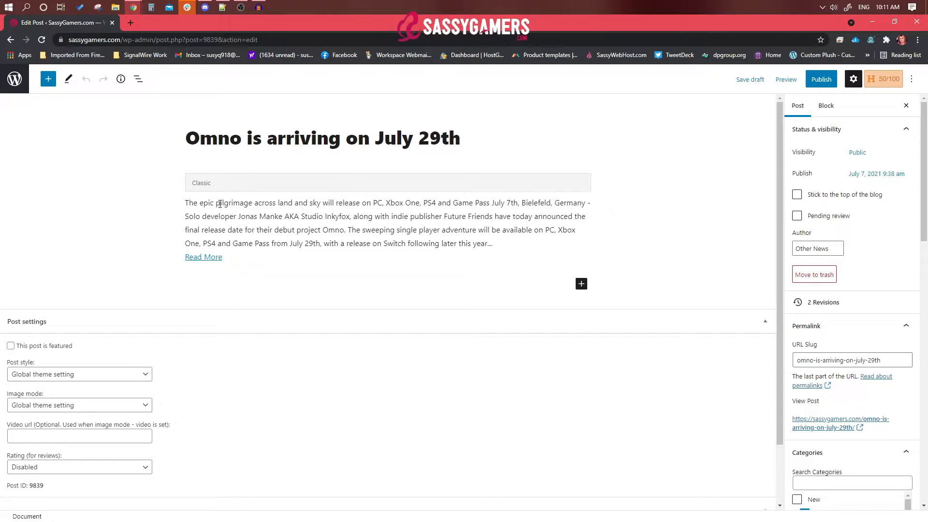
{"action": "left_click", "coordinate": [222, 8]}
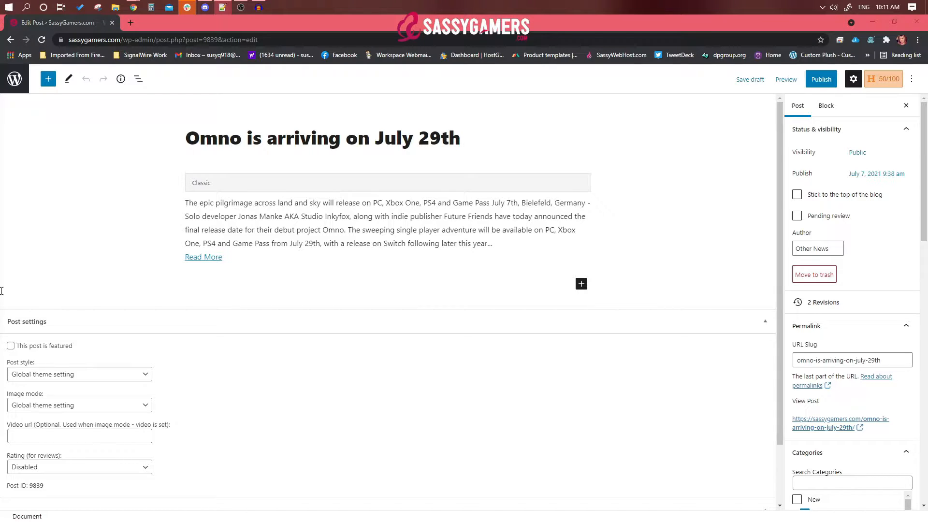
{"action": "left_click", "coordinate": [213, 186]}
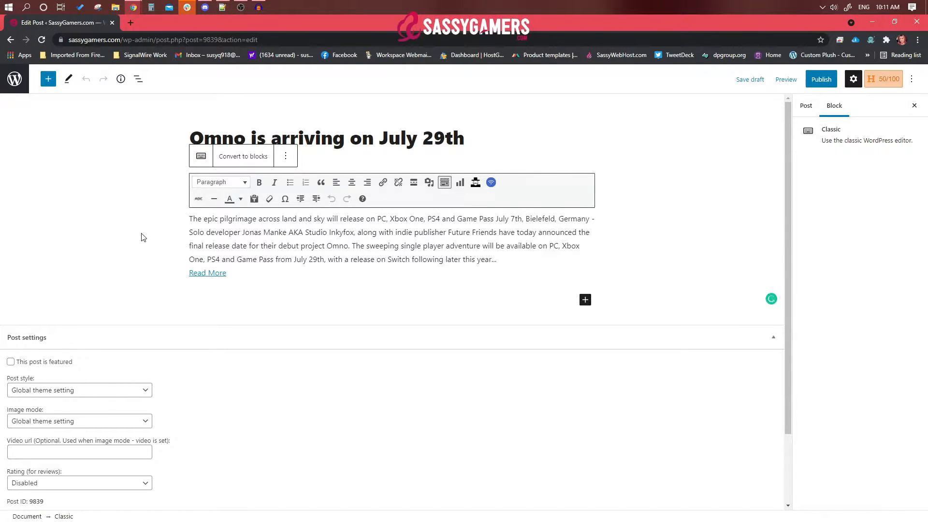
{"action": "left_click", "coordinate": [144, 237]}
{"action": "left_click", "coordinate": [237, 205]}
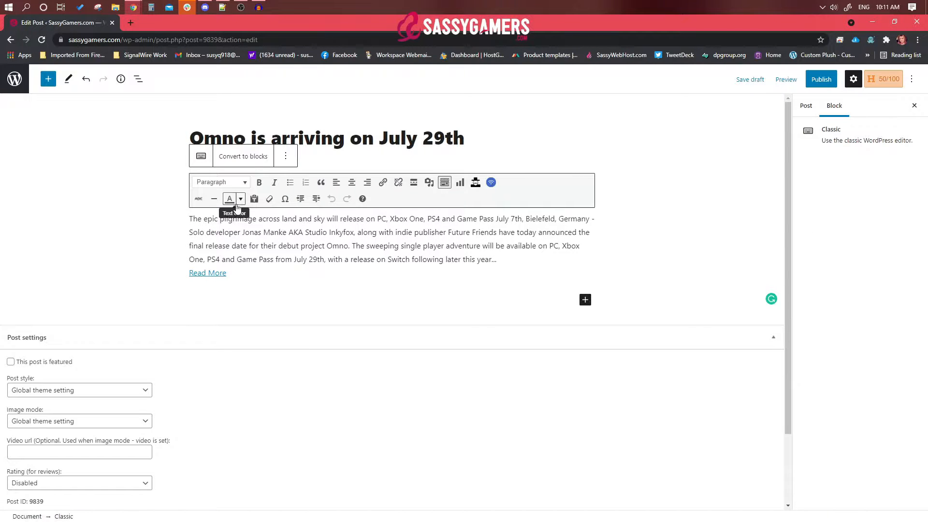
{"action": "left_click", "coordinate": [134, 207]}
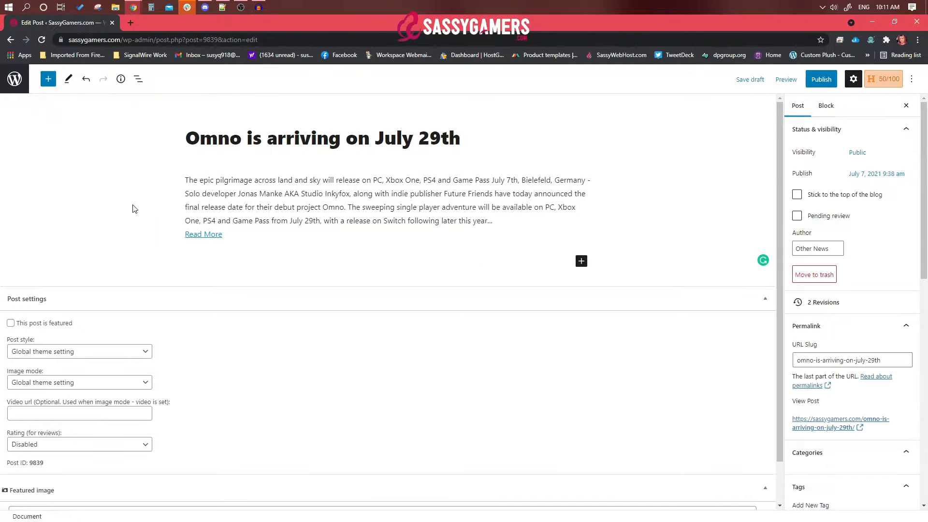
{"action": "left_click", "coordinate": [236, 206]}
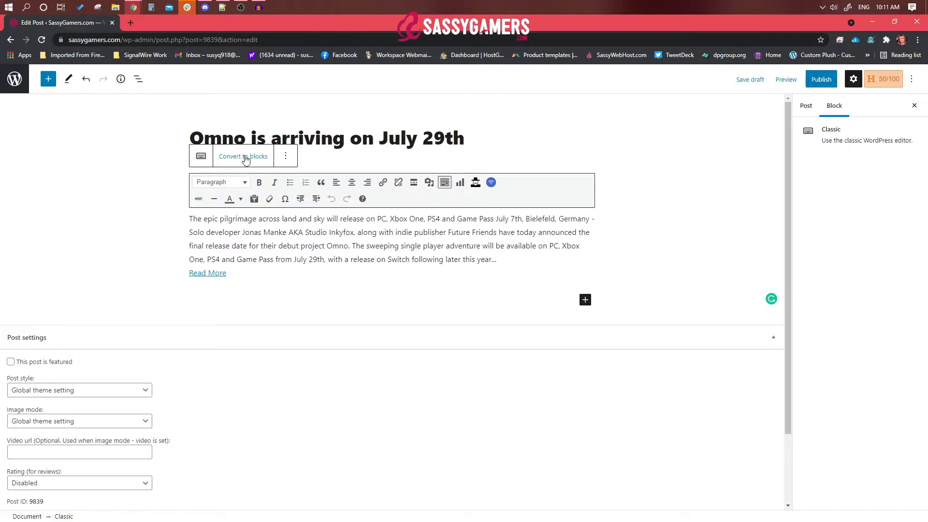
{"action": "left_click", "coordinate": [246, 158]}
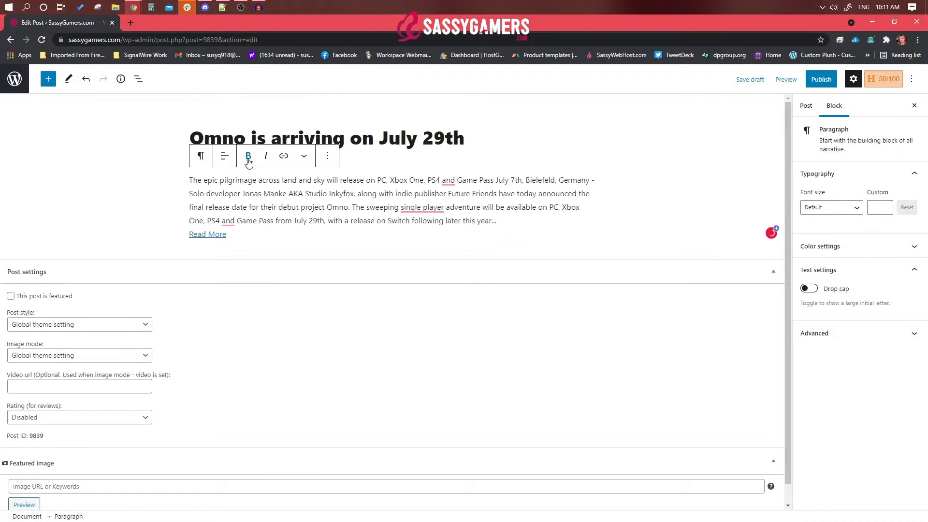
Open the post's Read More source page and copy the press release from its italic subtitle through the end of the About Studio Inkyfox section.
{"action": "mouse_move", "coordinate": [414, 204]}
{"action": "left_click", "coordinate": [200, 236]}
{"action": "left_click", "coordinate": [204, 260]}
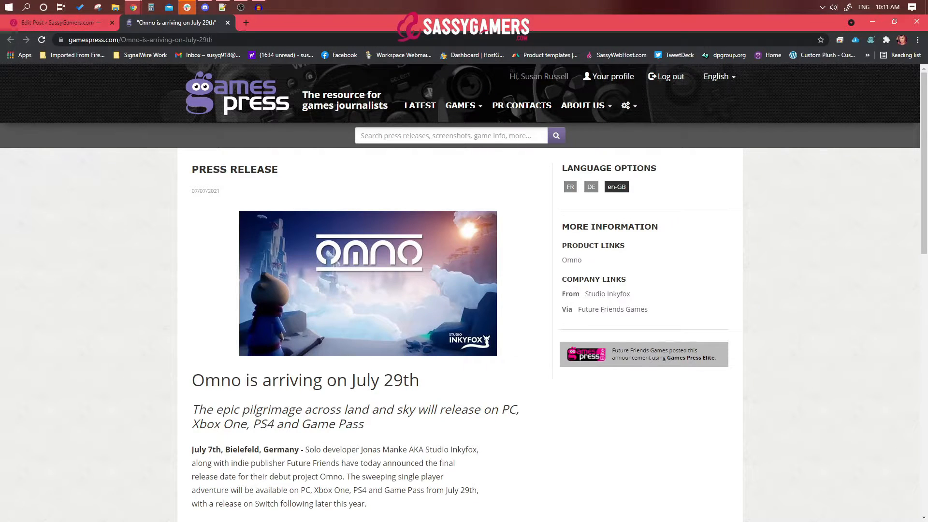
{"action": "scroll", "coordinate": [187, 309], "scroll_direction": "down", "scroll_amount": 3}
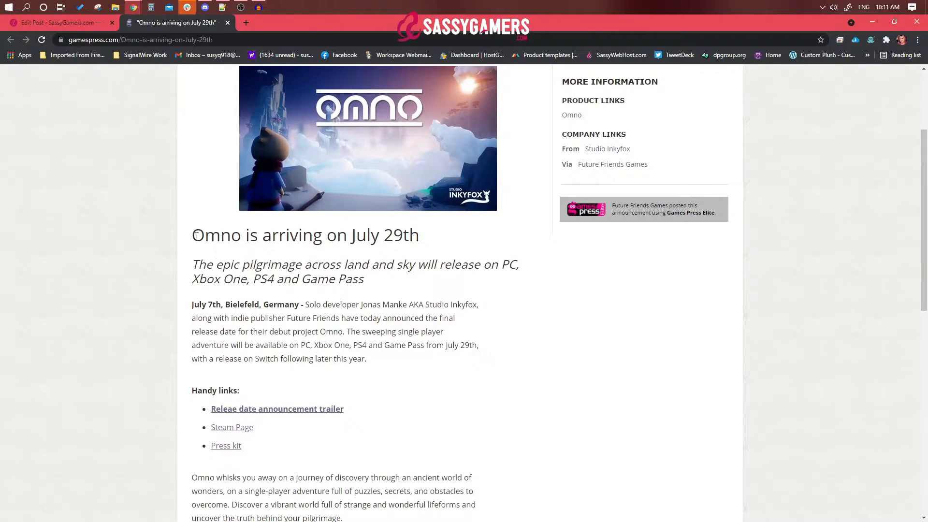
{"action": "scroll", "coordinate": [194, 235], "scroll_direction": "up", "scroll_amount": 2}
{"action": "scroll", "coordinate": [207, 290], "scroll_direction": "down", "scroll_amount": 2}
{"action": "left_click_drag", "start_coordinate": [192, 265], "coordinate": [442, 400]}
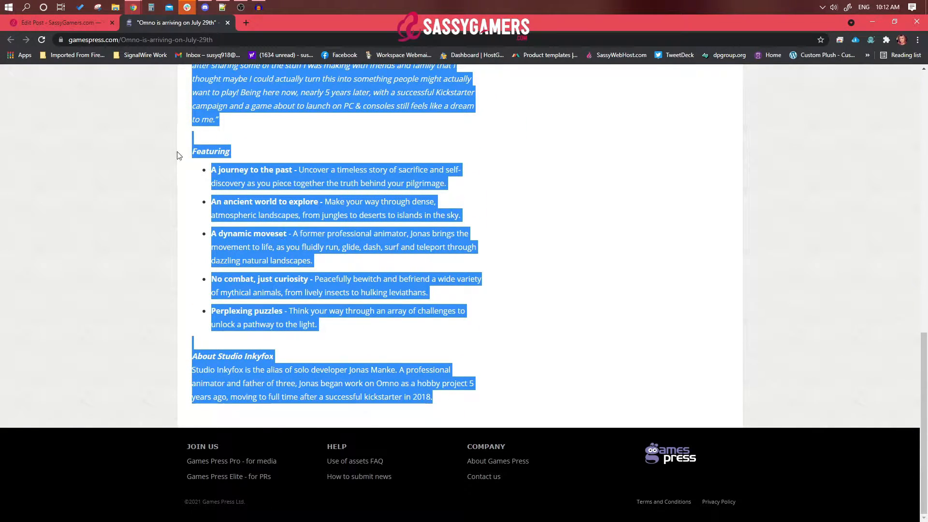
Return to the post editor and replace the whole excerpt paragraph, including the Read More link, with the copied press release.
{"action": "left_click", "coordinate": [77, 24]}
{"action": "left_click", "coordinate": [285, 221]}
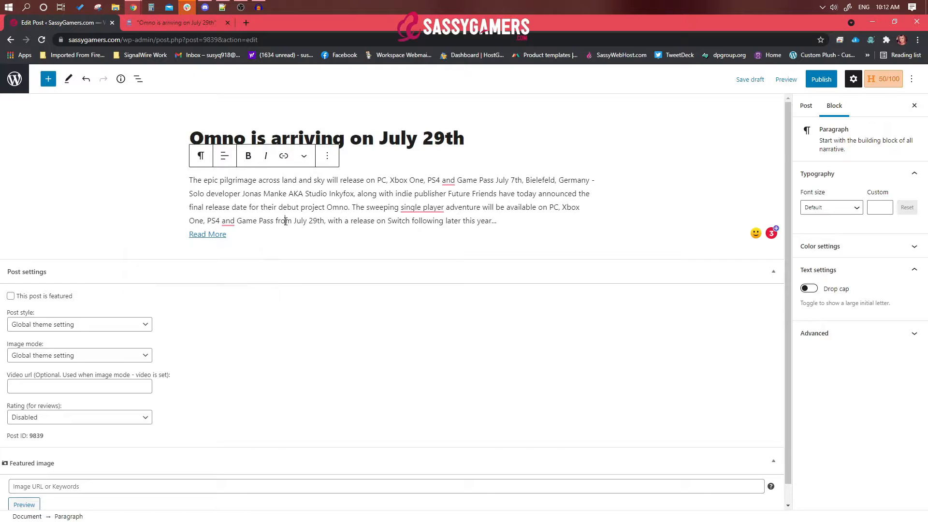
{"action": "left_click_drag", "start_coordinate": [244, 234], "coordinate": [178, 178]}
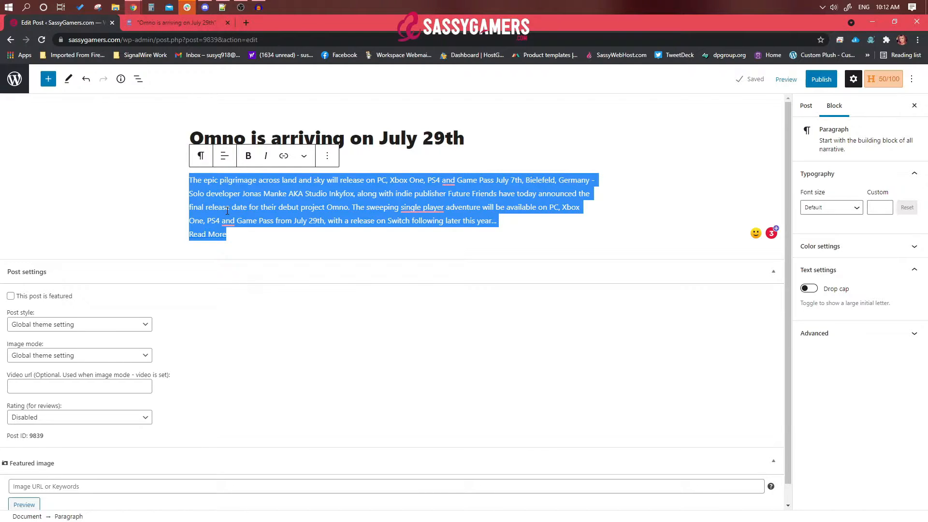
{"action": "key", "text": "BackSpace"}
{"action": "key", "text": "ctrl+v"}
{"action": "scroll", "coordinate": [287, 210], "scroll_direction": "up", "scroll_amount": 10}
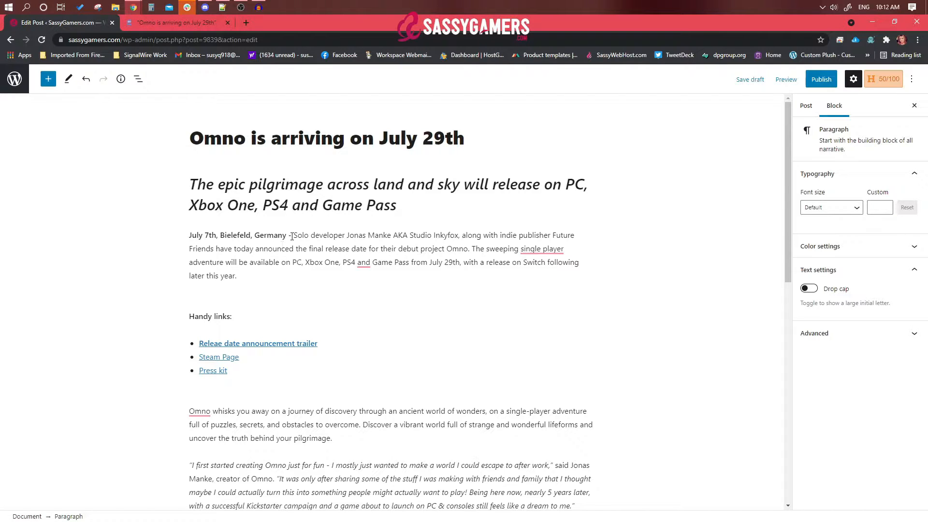
Delete the bold dateline "July 7th, Bielefeld, Germany -" from the start of the first paragraph and dismiss the chat notification.
{"action": "left_click_drag", "start_coordinate": [293, 236], "coordinate": [188, 244]}
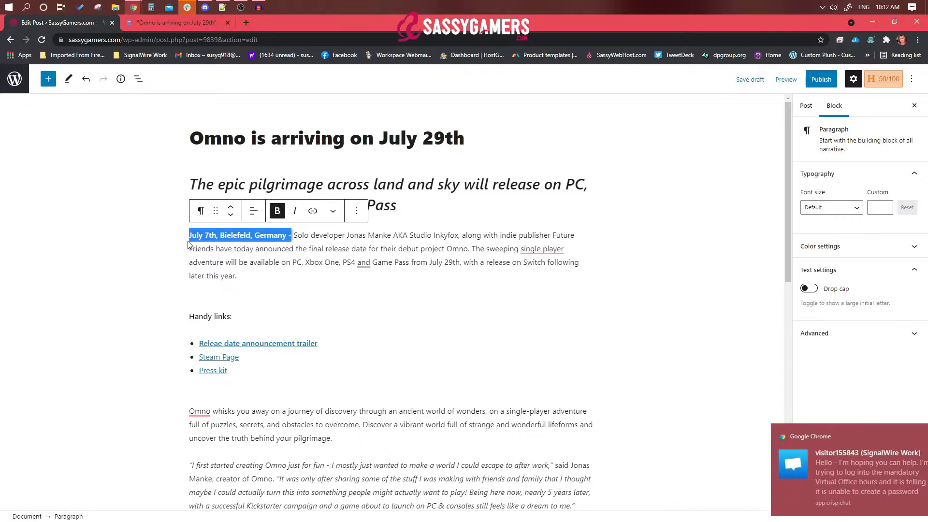
{"action": "key", "text": "BackSpace"}
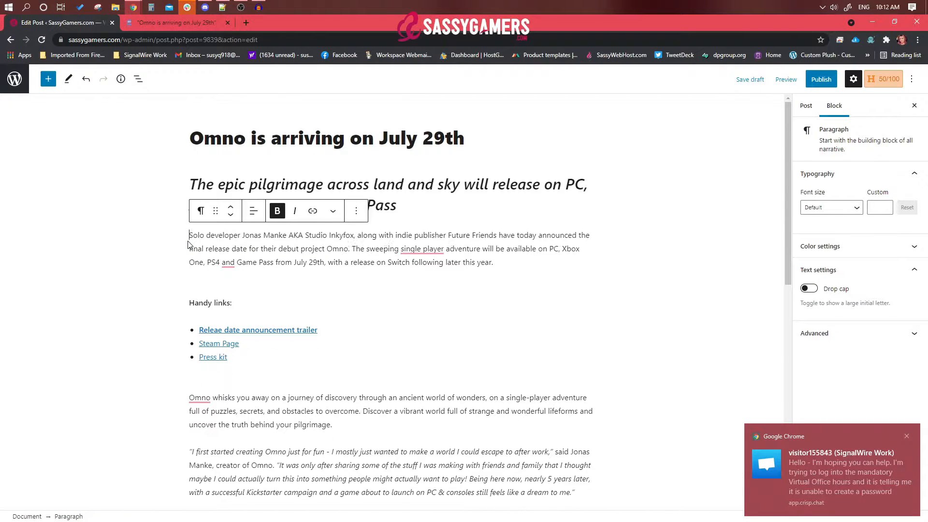
{"action": "mouse_move", "coordinate": [233, 265]}
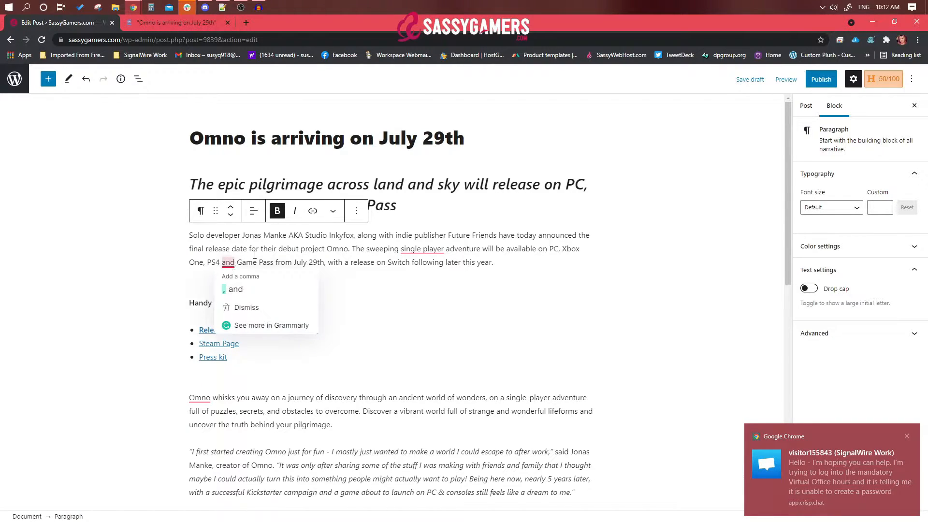
{"action": "left_click", "coordinate": [254, 254]}
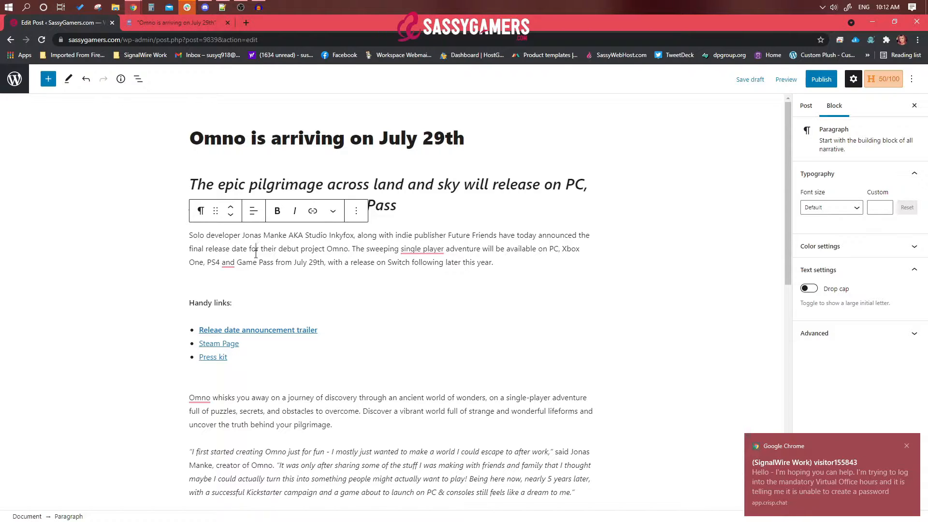
{"action": "left_click", "coordinate": [907, 445]}
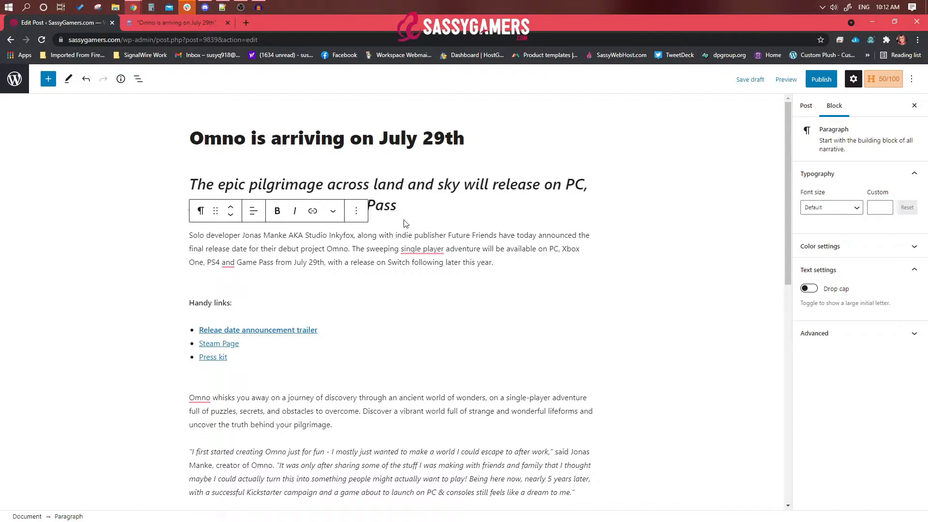
Copy the address of the release date announcement trailer link and place the cursor in the empty paragraph above "Handy links:".
{"action": "mouse_move", "coordinate": [404, 295]}
{"action": "left_click", "coordinate": [255, 329]}
{"action": "right_click", "coordinate": [219, 358]}
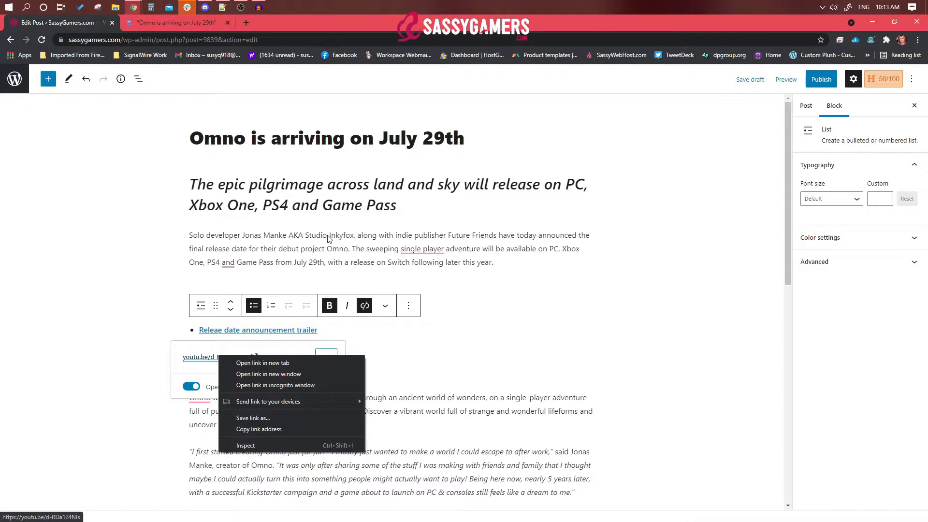
{"action": "left_click", "coordinate": [254, 430]}
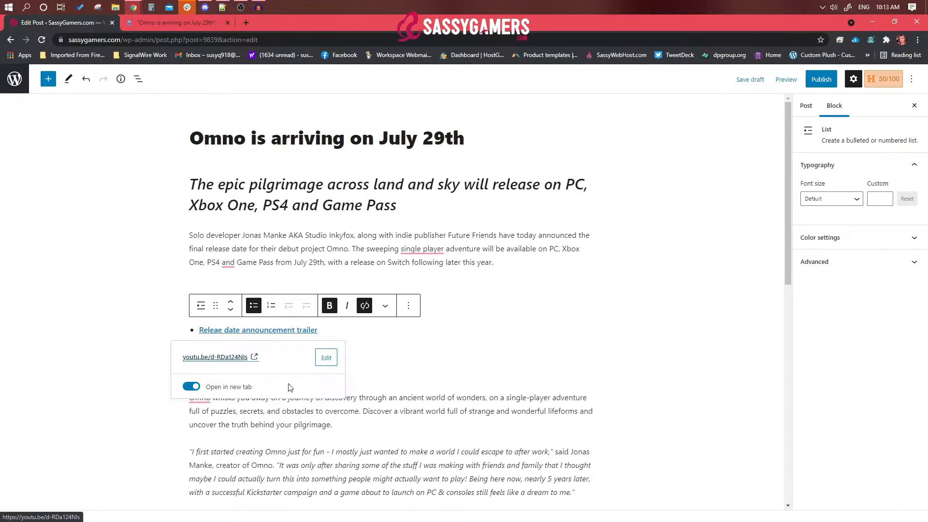
{"action": "key", "text": "Escape"}
{"action": "left_click", "coordinate": [449, 302]}
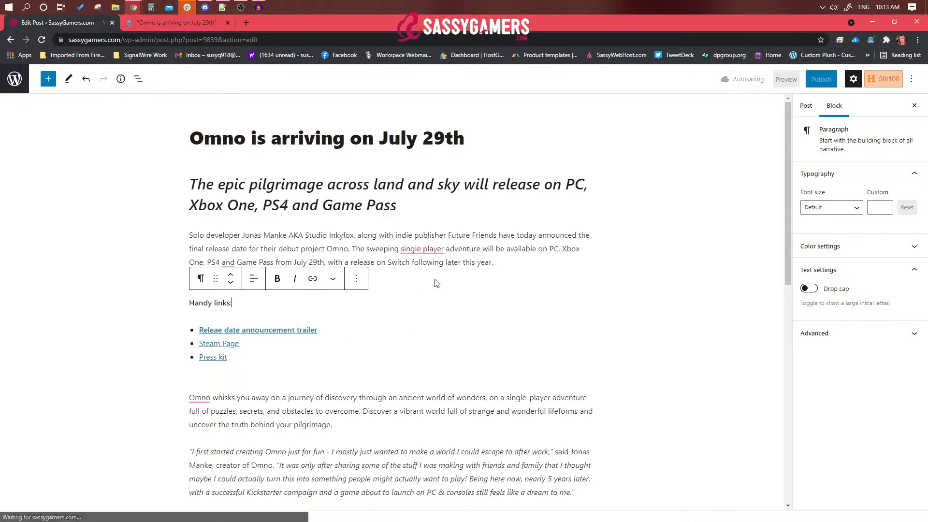
{"action": "left_click", "coordinate": [434, 282]}
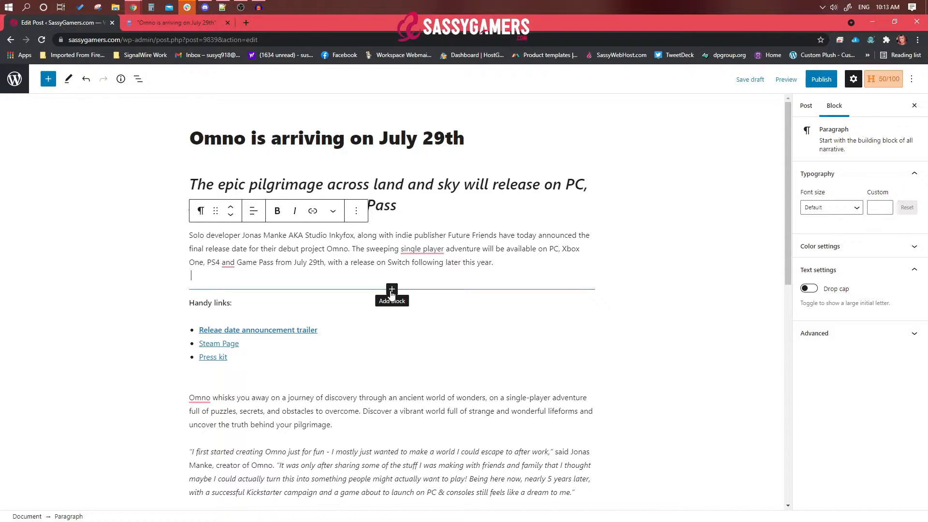
{"action": "left_click", "coordinate": [391, 291]}
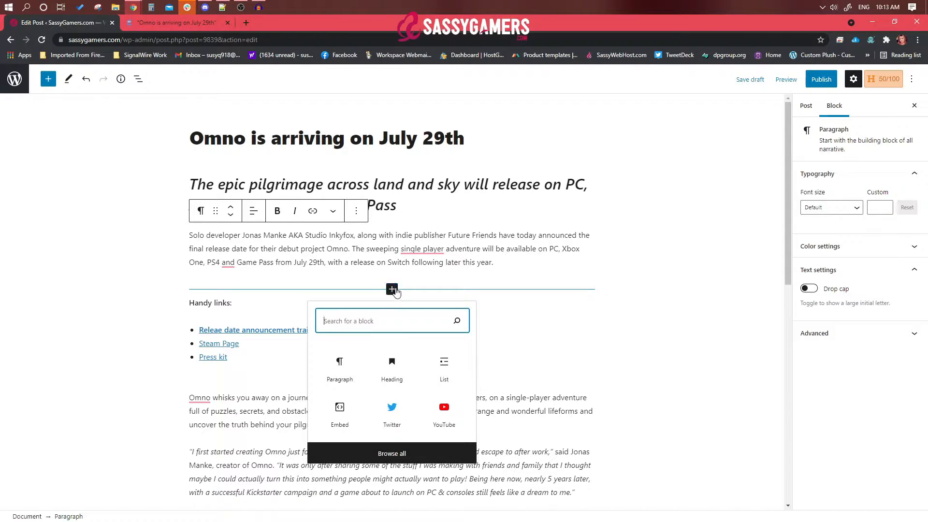
{"action": "left_click", "coordinate": [385, 274]}
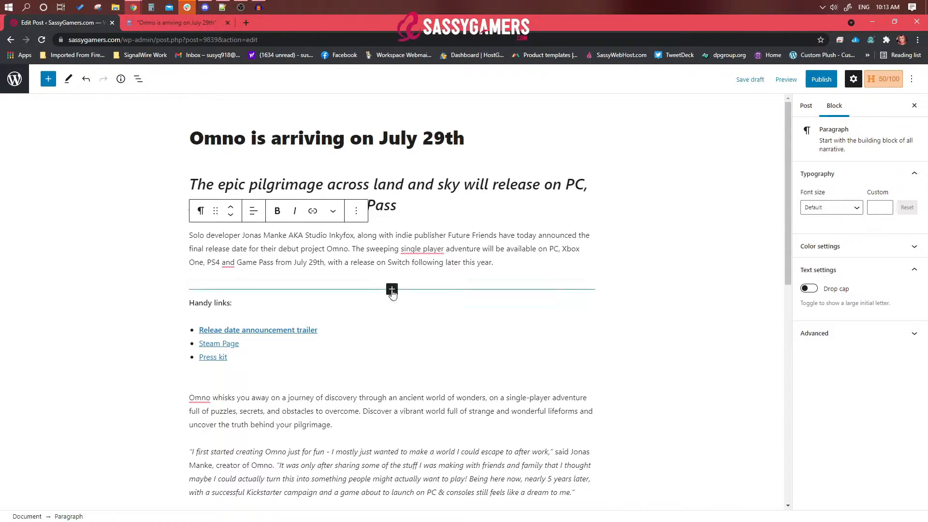
{"action": "left_click", "coordinate": [391, 289]}
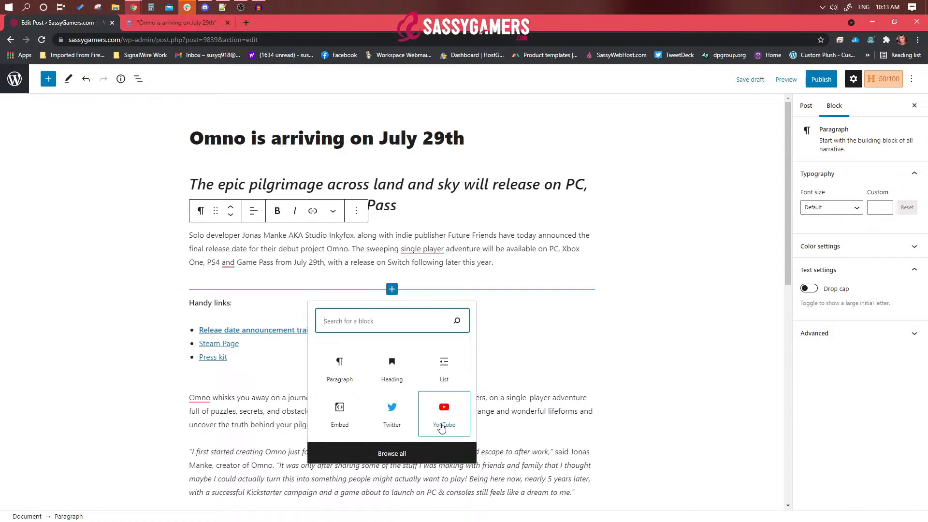
Add a new paragraph above "Handy links:" and paste the trailer address there to embed the YouTube video.
{"action": "left_click", "coordinate": [399, 279]}
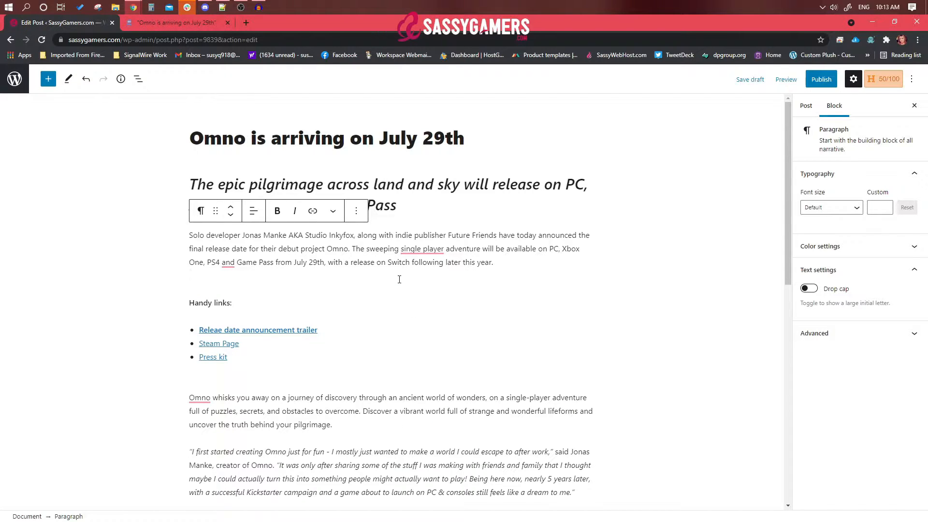
{"action": "key", "text": "Return"}
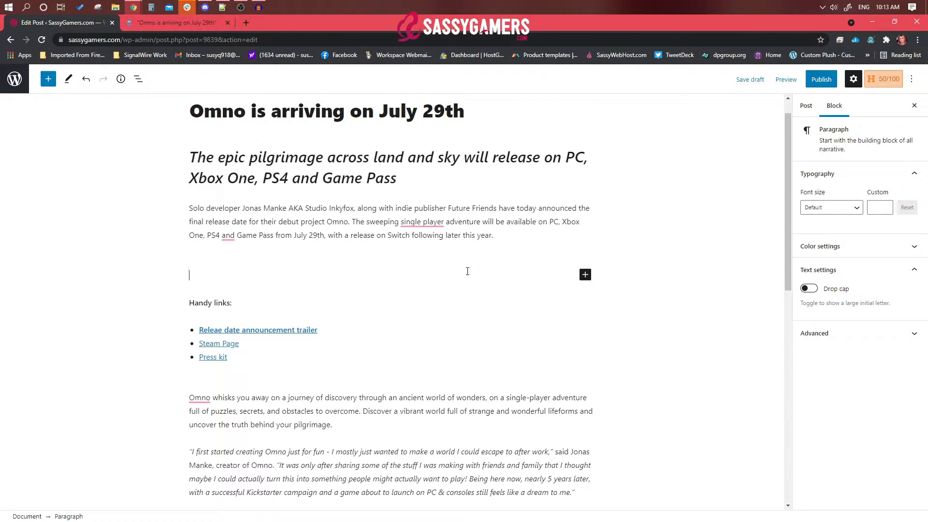
{"action": "key", "text": "ctrl+v"}
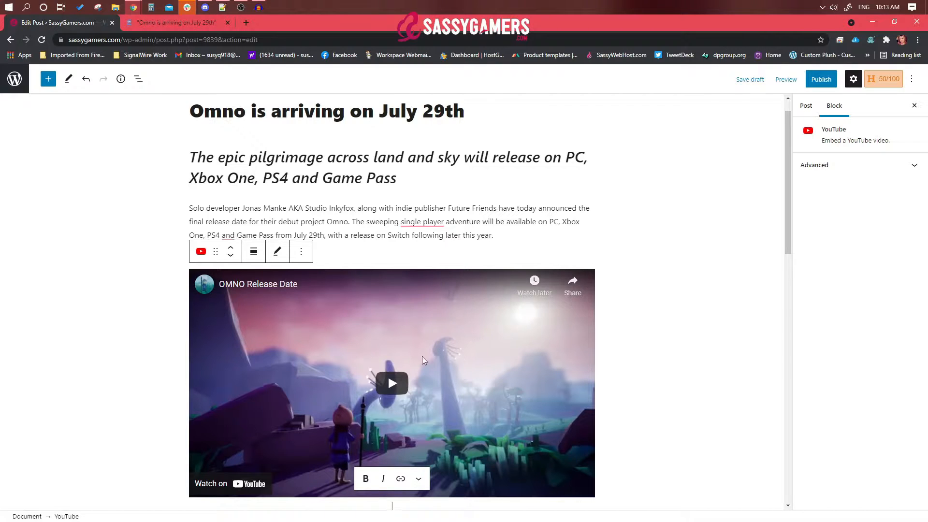
Copy the address of the Steam Page link in the Handy links list.
{"action": "scroll", "coordinate": [382, 360], "scroll_direction": "down", "scroll_amount": 3}
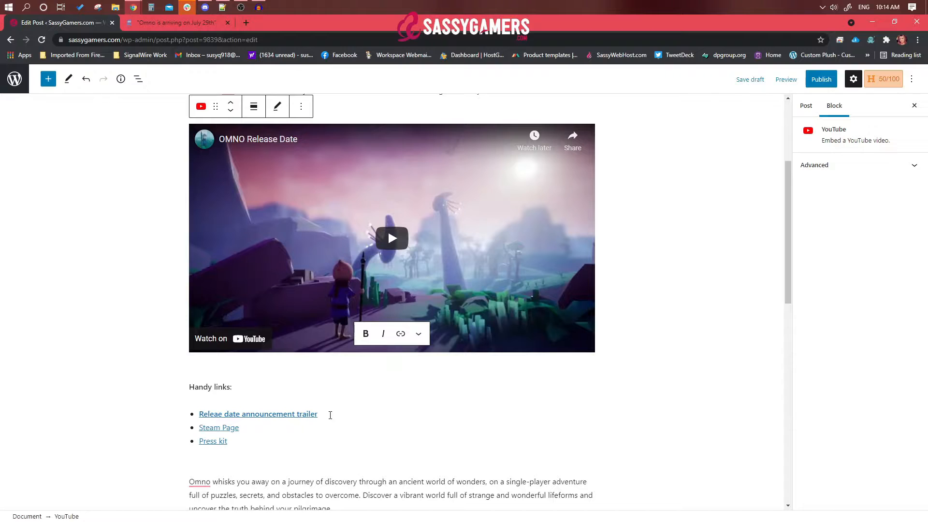
{"action": "left_click", "coordinate": [220, 428]}
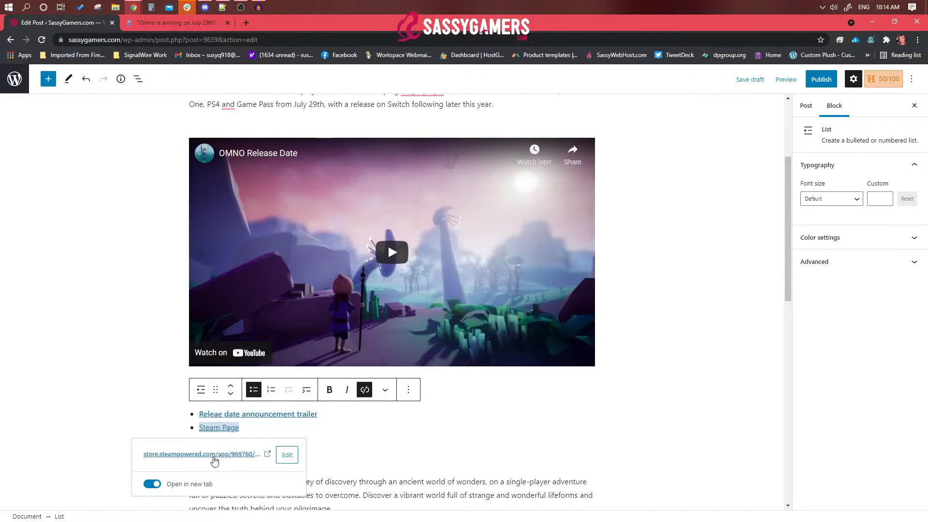
{"action": "right_click", "coordinate": [213, 457]}
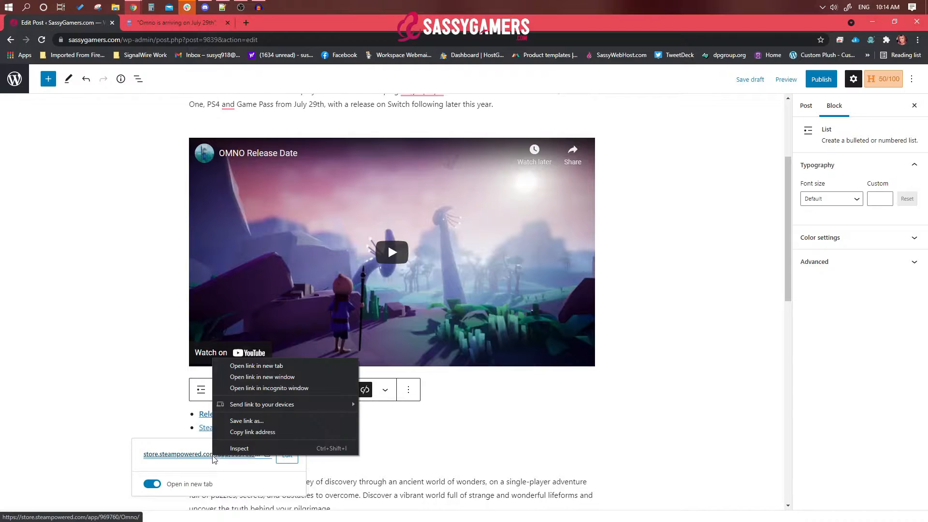
{"action": "left_click", "coordinate": [254, 432]}
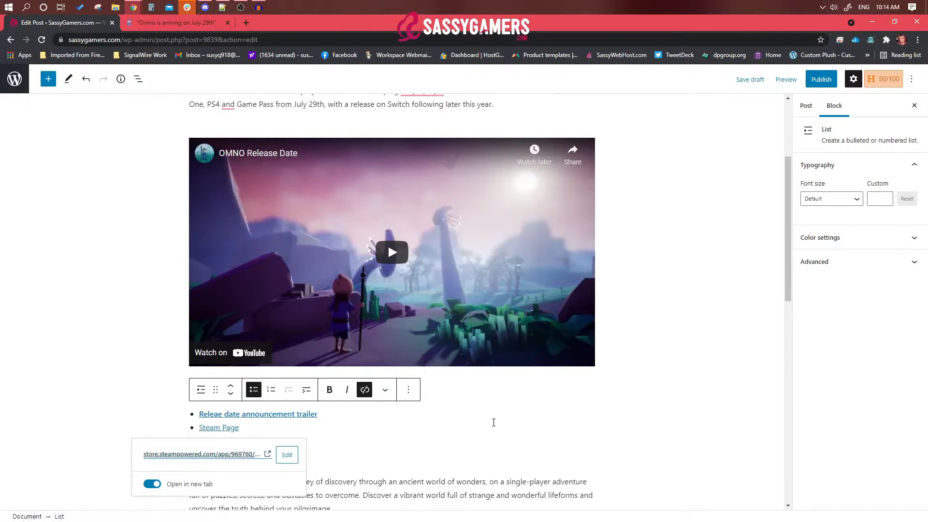
{"action": "left_click", "coordinate": [468, 428]}
{"action": "scroll", "coordinate": [443, 338], "scroll_direction": "up", "scroll_amount": 3}
{"action": "scroll", "coordinate": [444, 339], "scroll_direction": "down", "scroll_amount": 3}
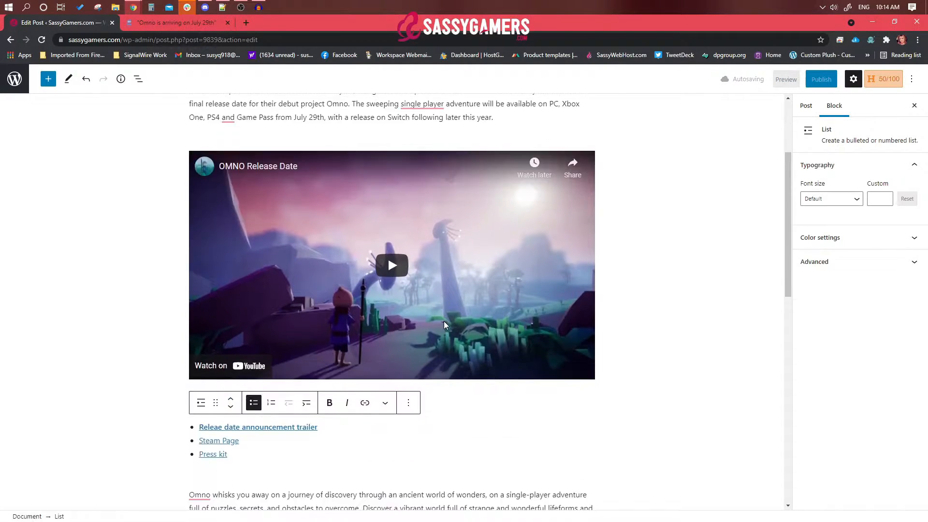
Add the caption "Find Omno on Steam" beneath the embedded YouTube trailer.
{"action": "left_click", "coordinate": [440, 392]}
{"action": "left_click", "coordinate": [392, 376]}
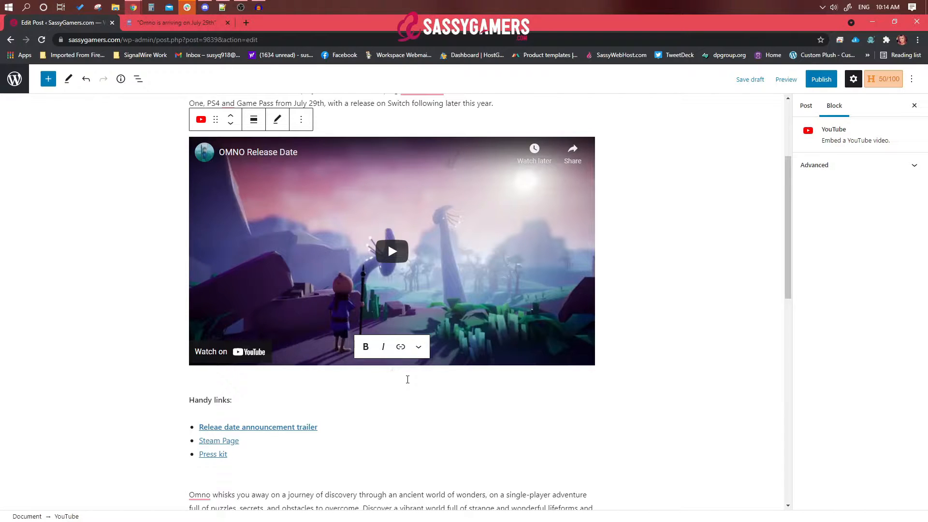
{"action": "scroll", "coordinate": [408, 380], "scroll_direction": "up", "scroll_amount": 2}
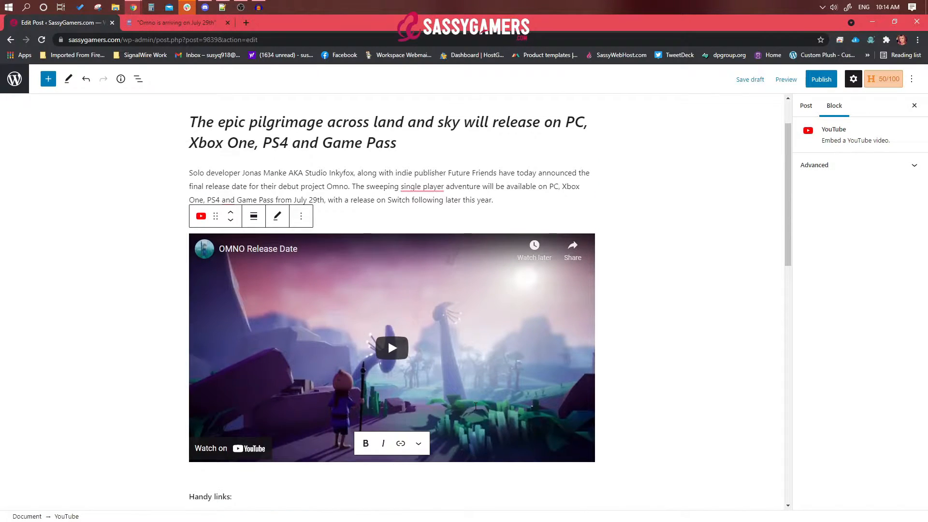
{"action": "type", "text": "Find O"}
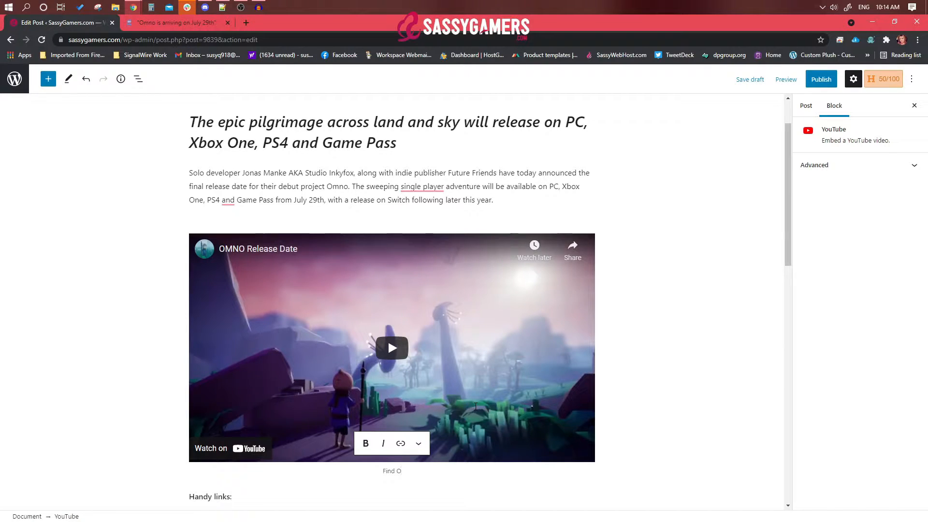
{"action": "type", "text": "mno on Steam"}
Link the whole "Find Omno on Steam" caption to the copied Steam store address.
{"action": "key", "text": "ctrl+shift+Left"}
{"action": "key", "text": "ctrl+shift+Left"}
{"action": "key", "text": "ctrl+shift+Left"}
{"action": "key", "text": "ctrl+shift+Left"}
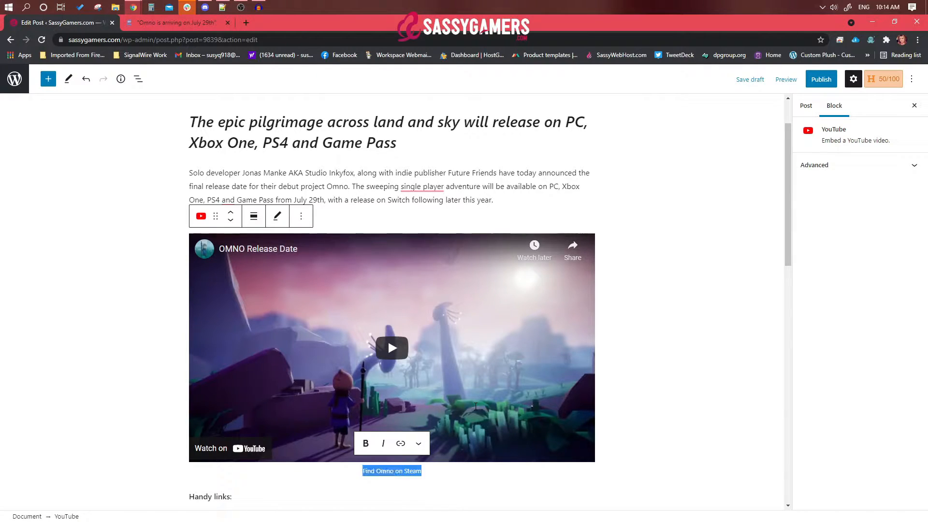
{"action": "left_click", "coordinate": [400, 444]}
{"action": "key", "text": "ctrl+v"}
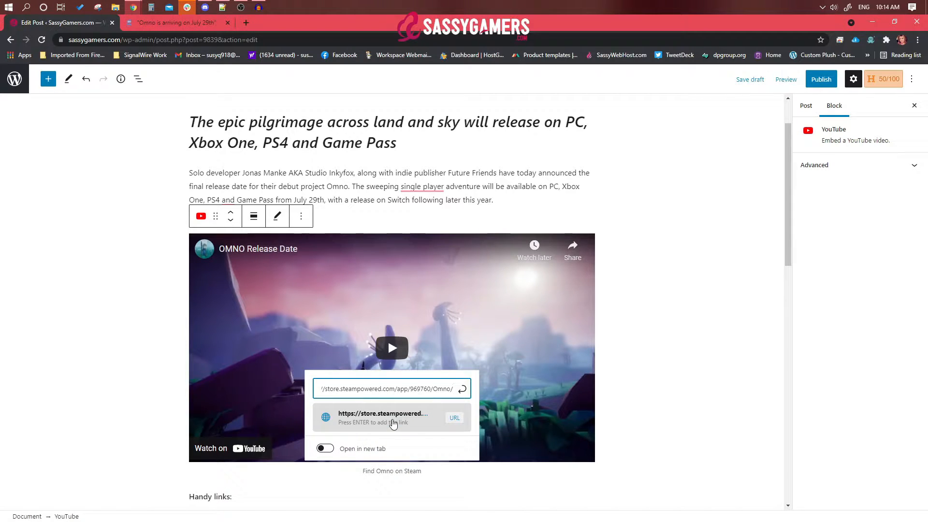
{"action": "left_click", "coordinate": [393, 423]}
Open the Press kit link from the Handy links list in a new browser tab and switch to it.
{"action": "scroll", "coordinate": [381, 396], "scroll_direction": "down", "scroll_amount": 2}
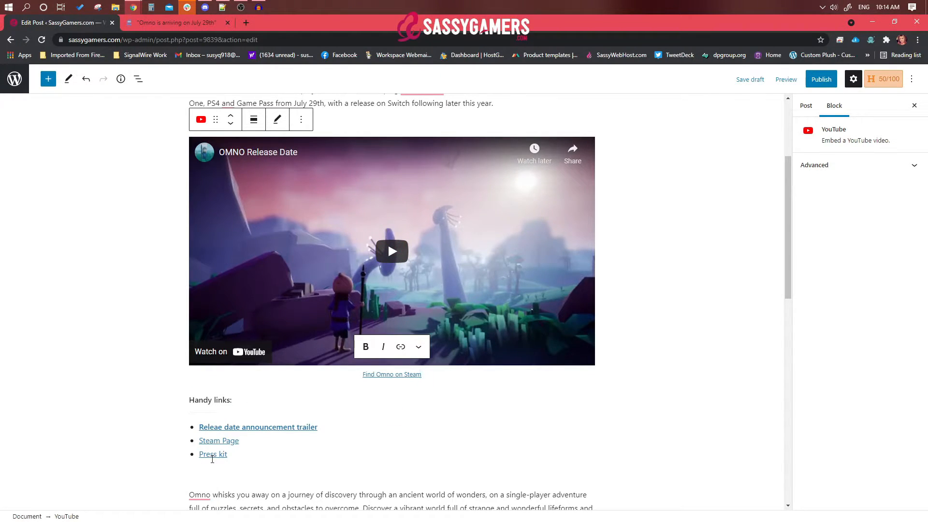
{"action": "scroll", "coordinate": [212, 459], "scroll_direction": "down", "scroll_amount": 2}
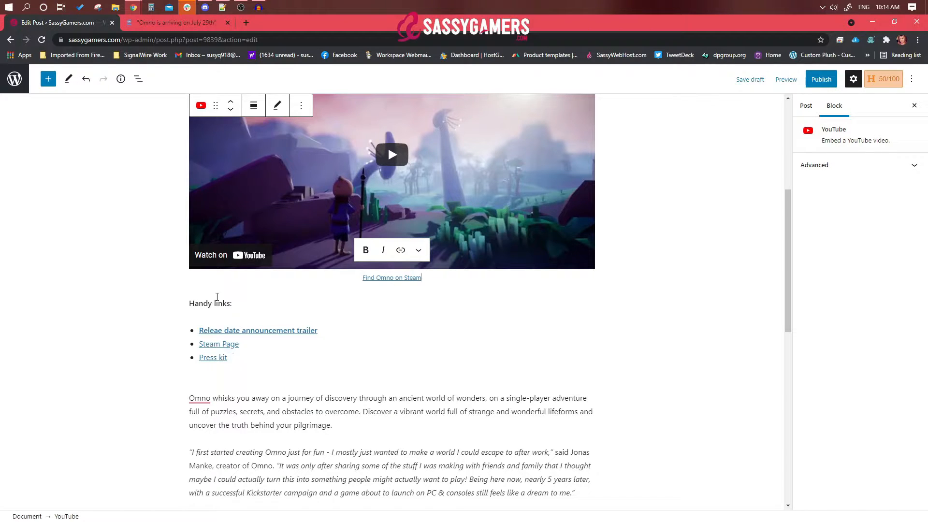
{"action": "scroll", "coordinate": [217, 297], "scroll_direction": "down", "scroll_amount": 1}
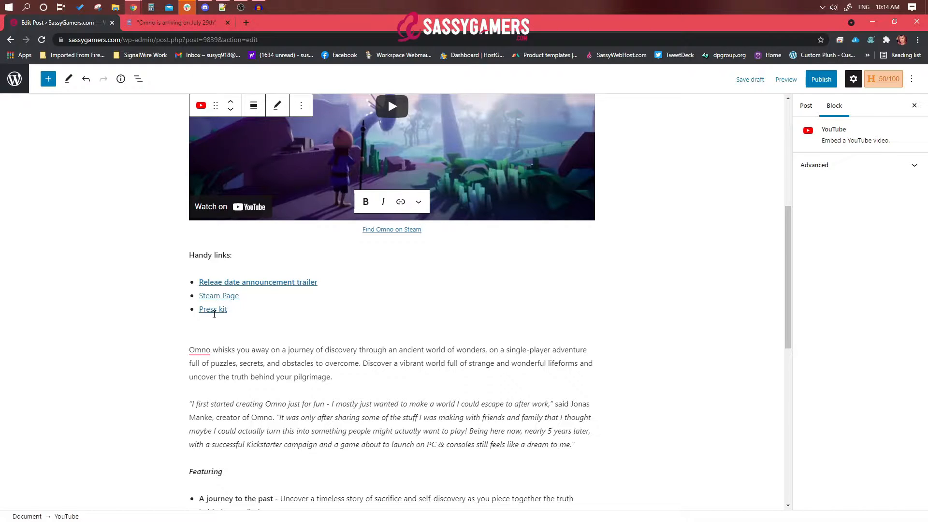
{"action": "left_click", "coordinate": [215, 308]}
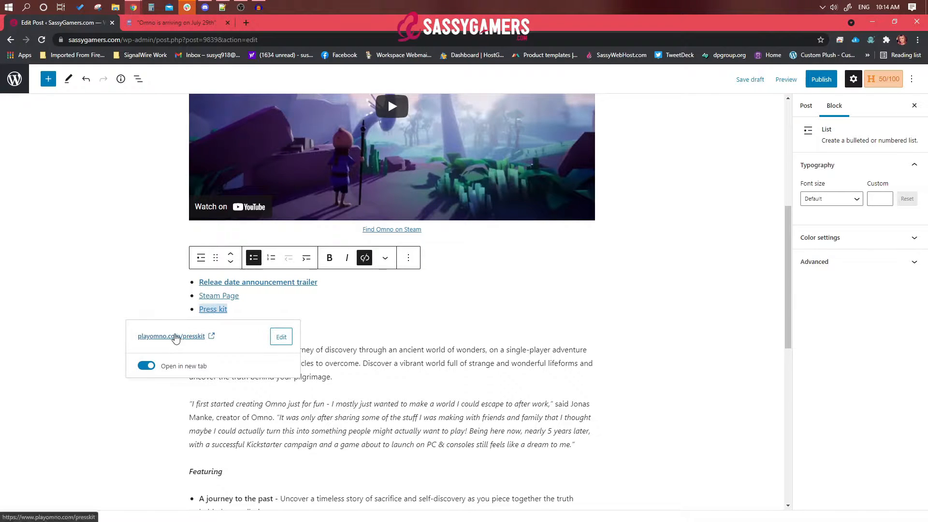
{"action": "right_click", "coordinate": [176, 338]}
{"action": "left_click", "coordinate": [187, 342]}
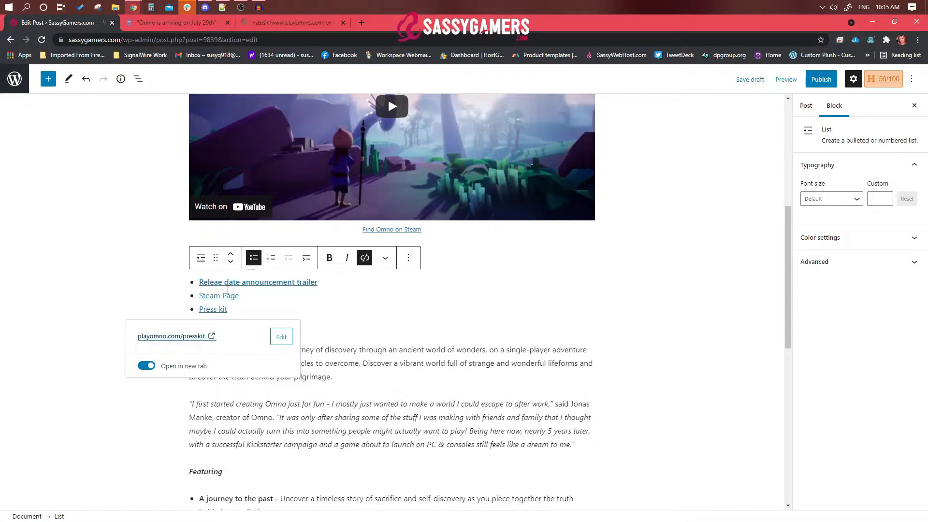
{"action": "left_click", "coordinate": [300, 23]}
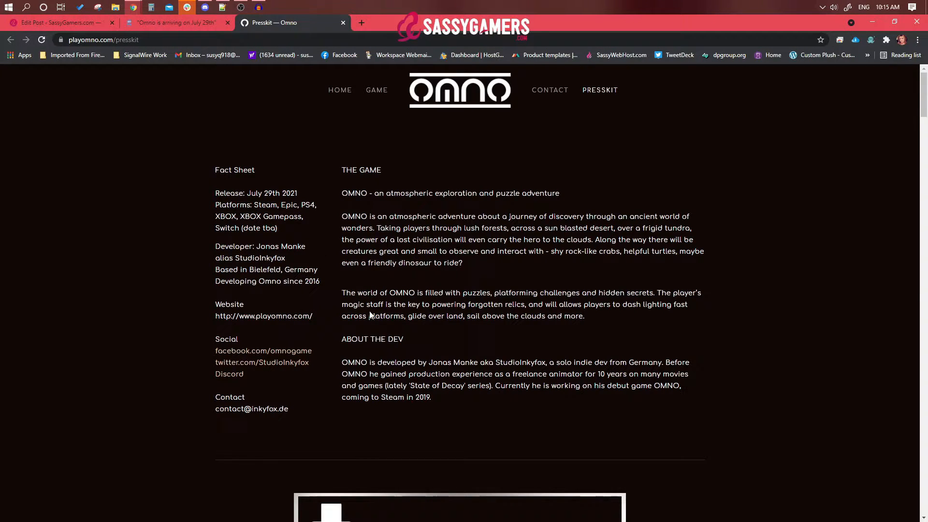
Save the first image in the press kit's Key Art section to the computer as ks_titleImg_logoLow.jpg.
{"action": "scroll", "coordinate": [450, 357], "scroll_direction": "down", "scroll_amount": 1}
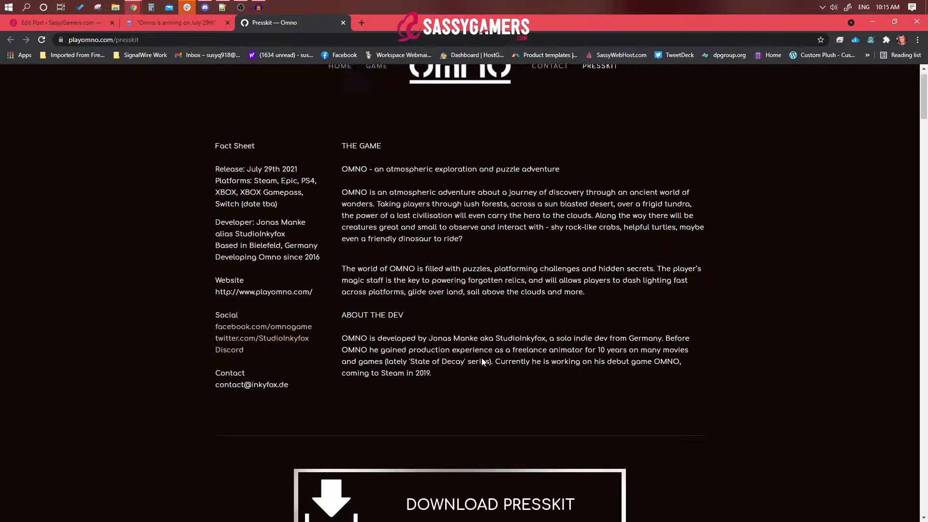
{"action": "scroll", "coordinate": [457, 335], "scroll_direction": "up", "scroll_amount": 1}
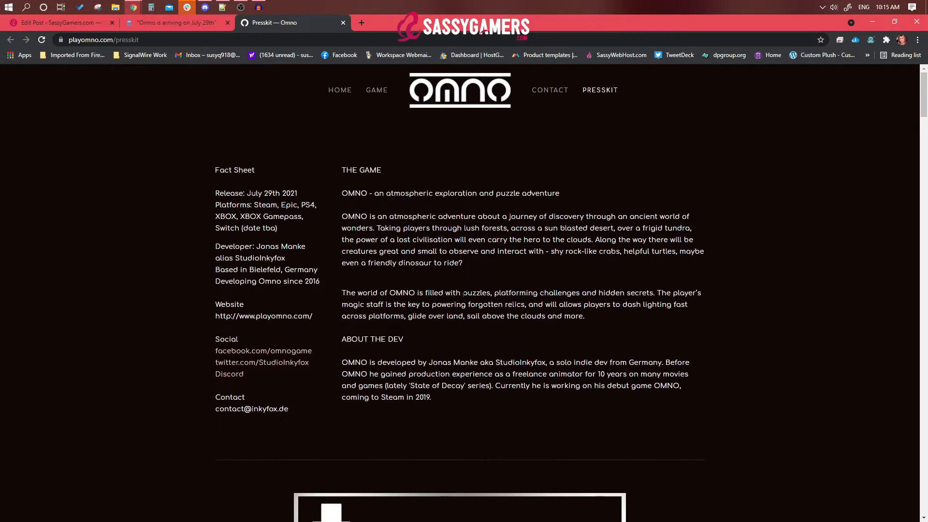
{"action": "scroll", "coordinate": [394, 335], "scroll_direction": "down", "scroll_amount": 6}
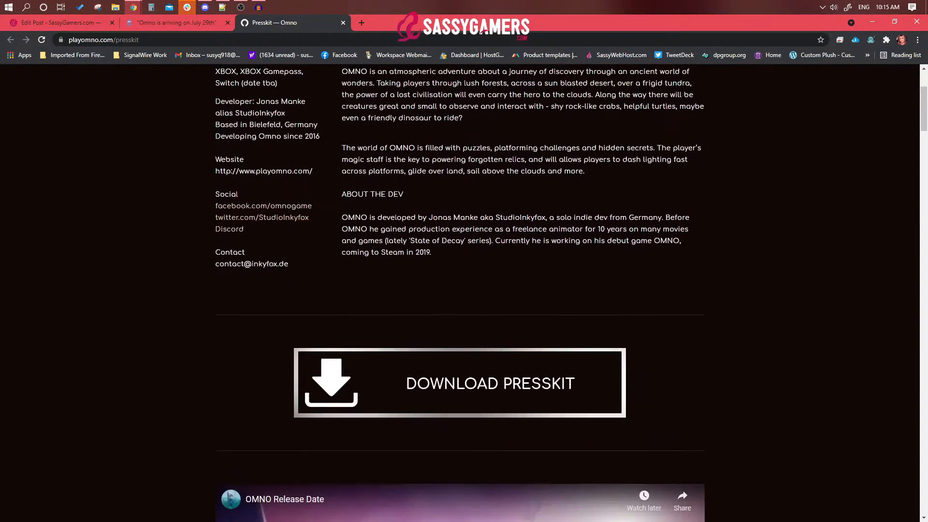
{"action": "scroll", "coordinate": [449, 325], "scroll_direction": "down", "scroll_amount": 6}
{"action": "scroll", "coordinate": [410, 335], "scroll_direction": "up", "scroll_amount": 3}
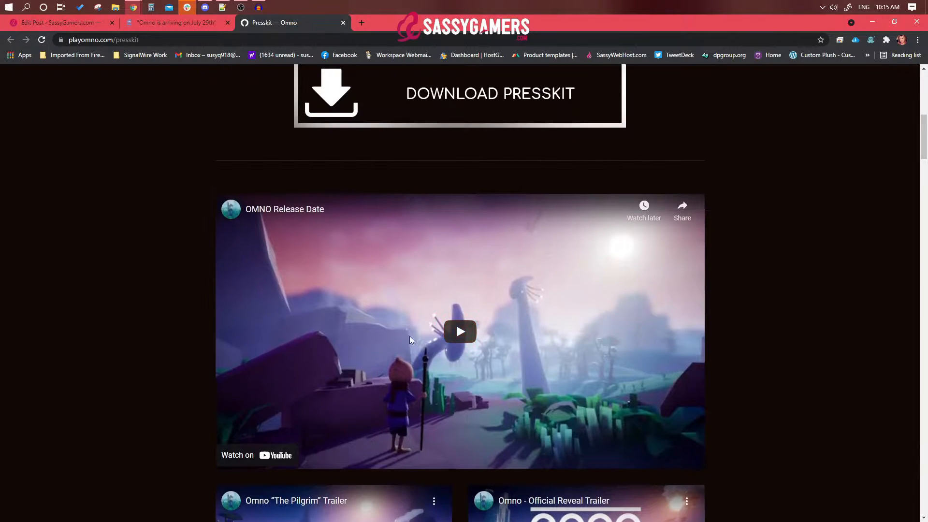
{"action": "scroll", "coordinate": [405, 347], "scroll_direction": "down", "scroll_amount": 6}
{"action": "scroll", "coordinate": [379, 354], "scroll_direction": "down", "scroll_amount": 9}
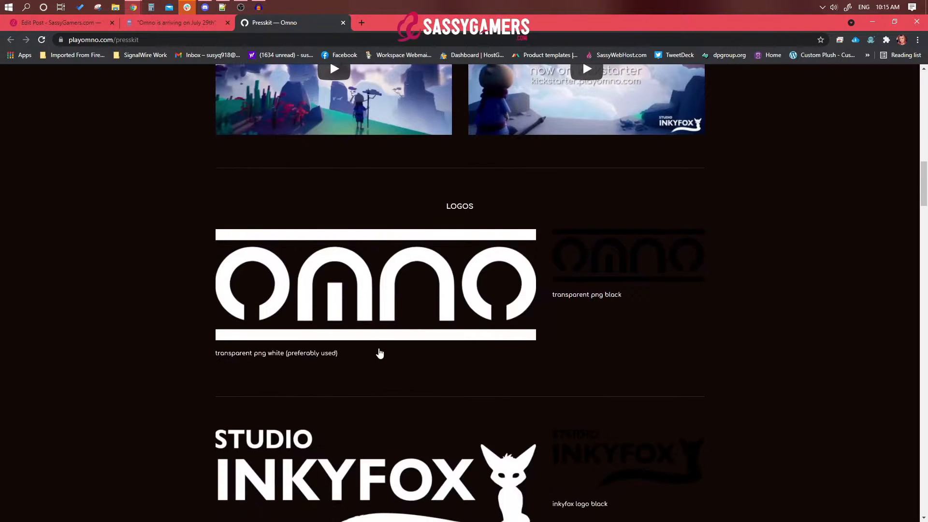
{"action": "scroll", "coordinate": [395, 309], "scroll_direction": "down", "scroll_amount": 6}
{"action": "right_click", "coordinate": [472, 219]}
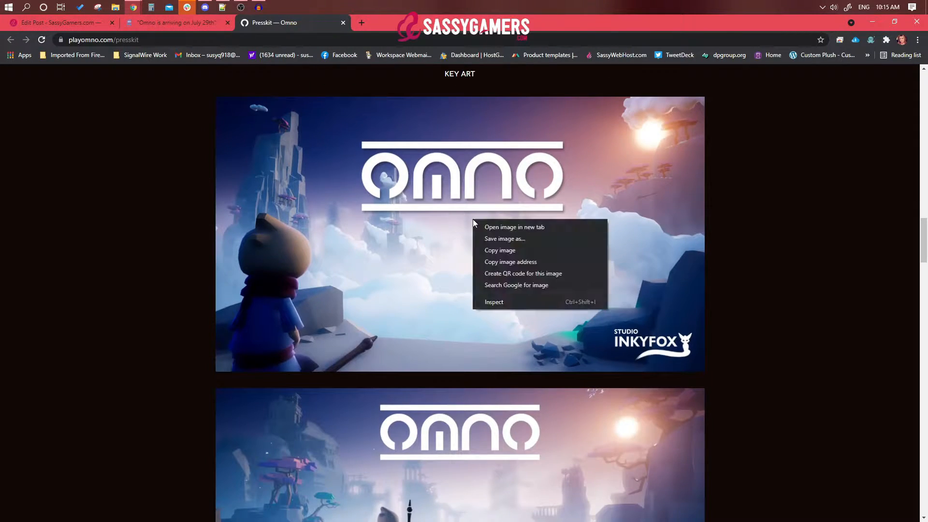
{"action": "left_click", "coordinate": [505, 240]}
{"action": "left_click", "coordinate": [388, 235]}
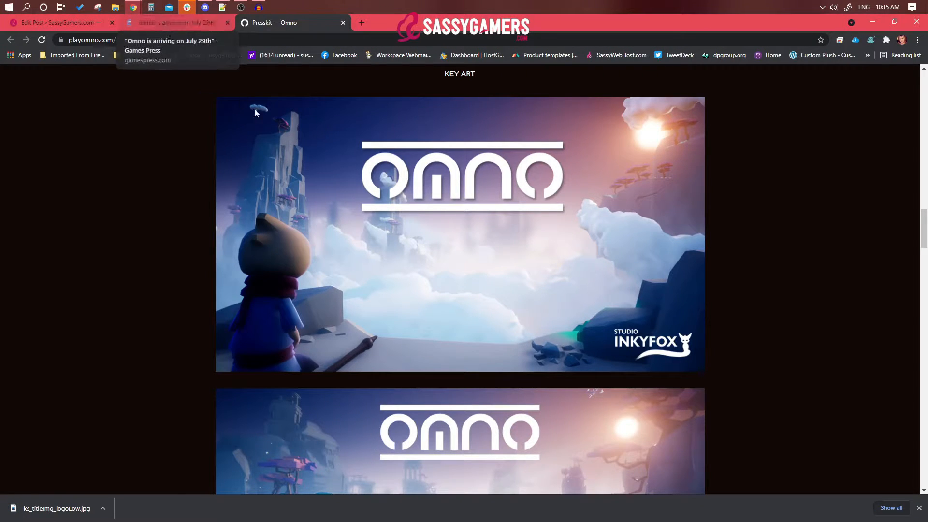
Close the press kit page and return to the Omno post in the editor.
{"action": "left_click", "coordinate": [343, 23]}
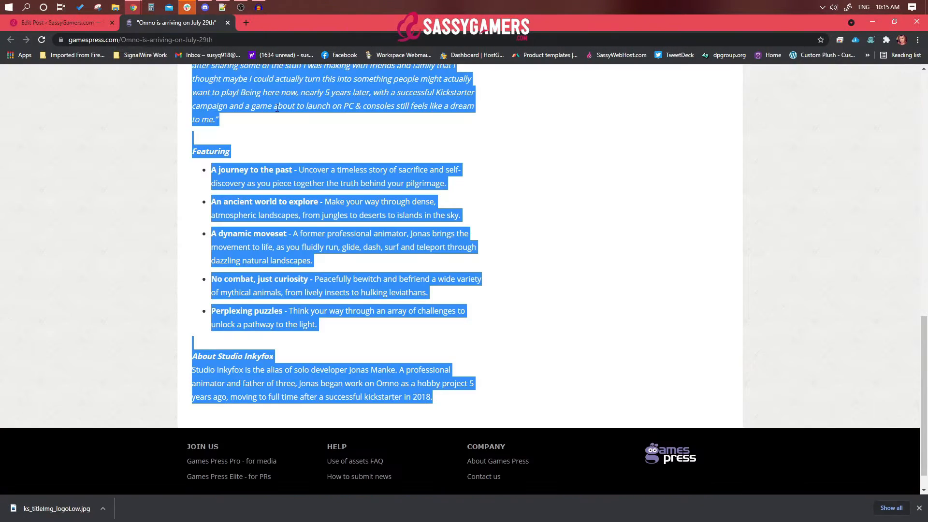
{"action": "scroll", "coordinate": [276, 107], "scroll_direction": "up", "scroll_amount": 7}
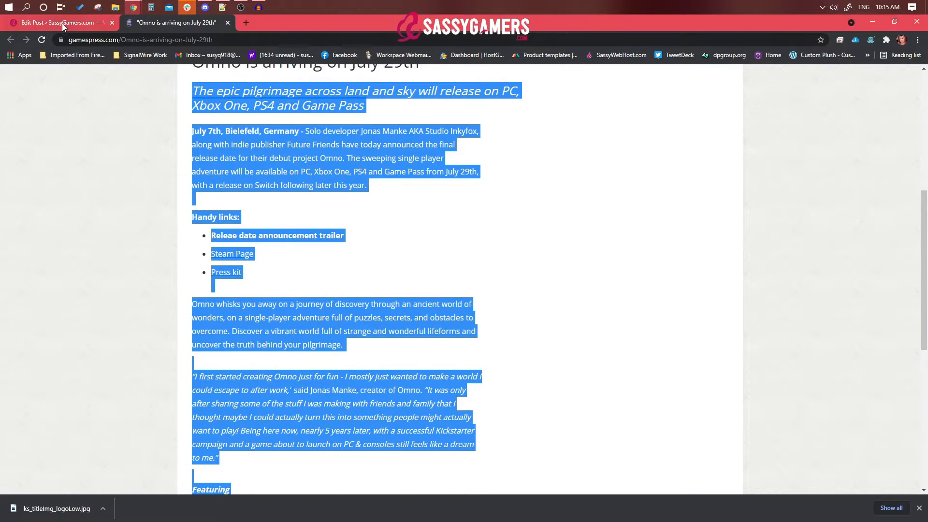
{"action": "left_click", "coordinate": [63, 26]}
{"action": "left_click", "coordinate": [380, 345]}
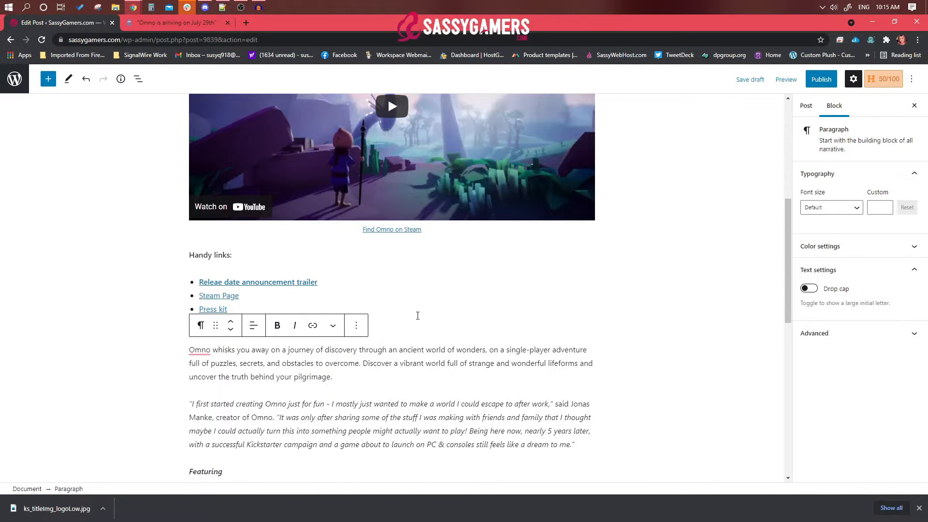
{"action": "left_click", "coordinate": [417, 314]}
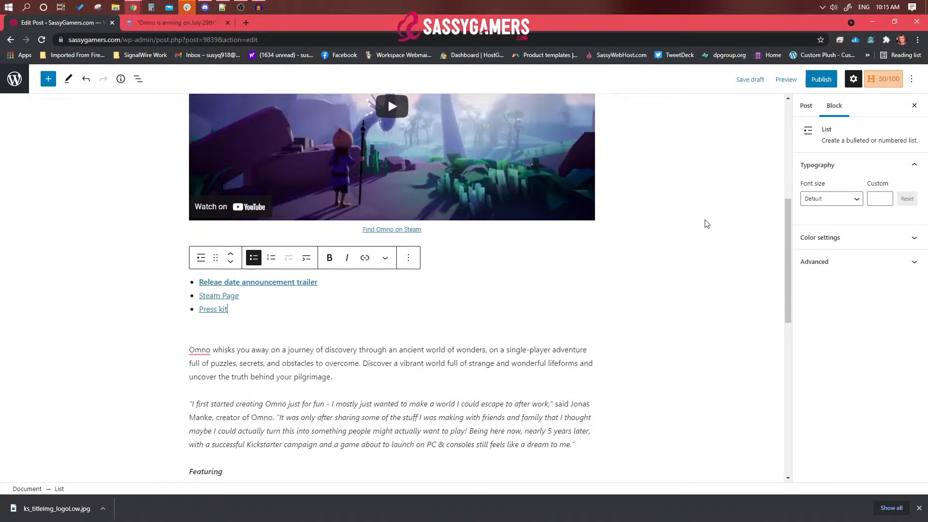
Upload ks_titleImg_logoLow from the Downloads folder and set it as the post's featured image.
{"action": "left_click", "coordinate": [805, 106]}
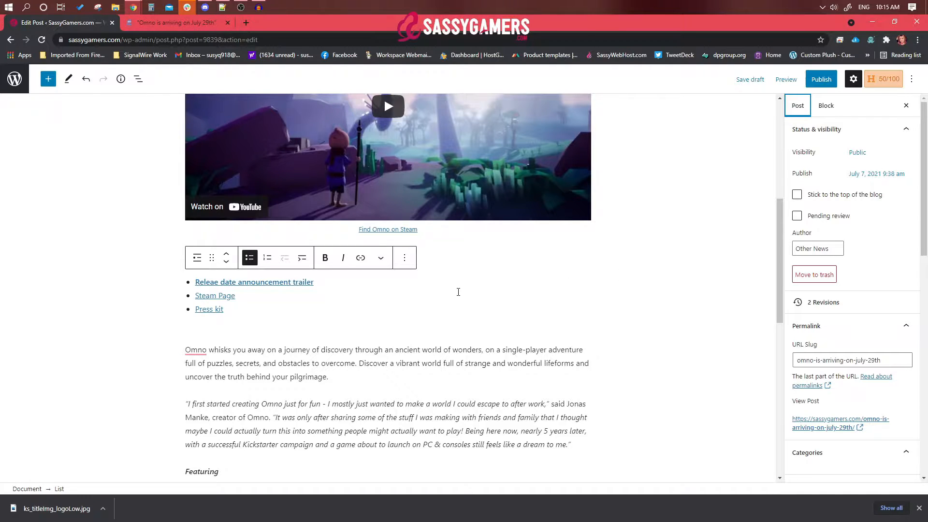
{"action": "scroll", "coordinate": [403, 381], "scroll_direction": "down", "scroll_amount": 4}
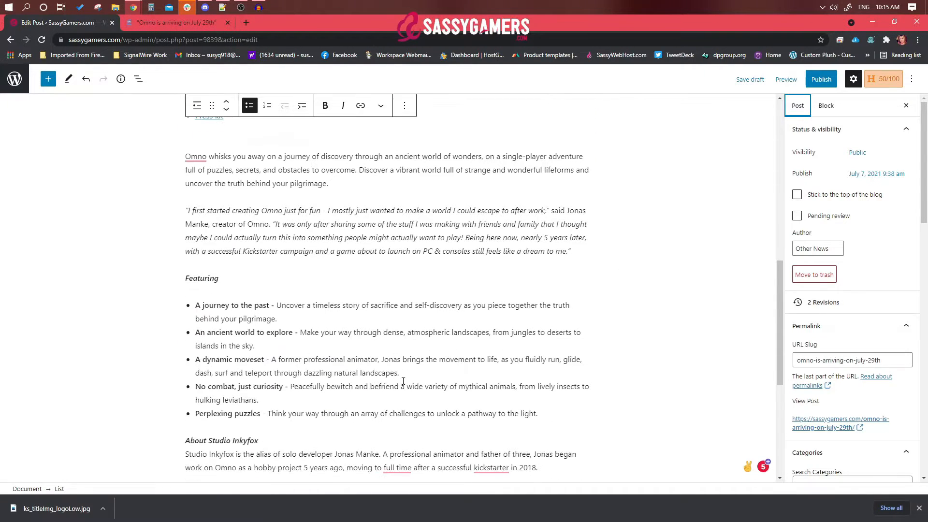
{"action": "scroll", "coordinate": [403, 333], "scroll_direction": "up", "scroll_amount": 3}
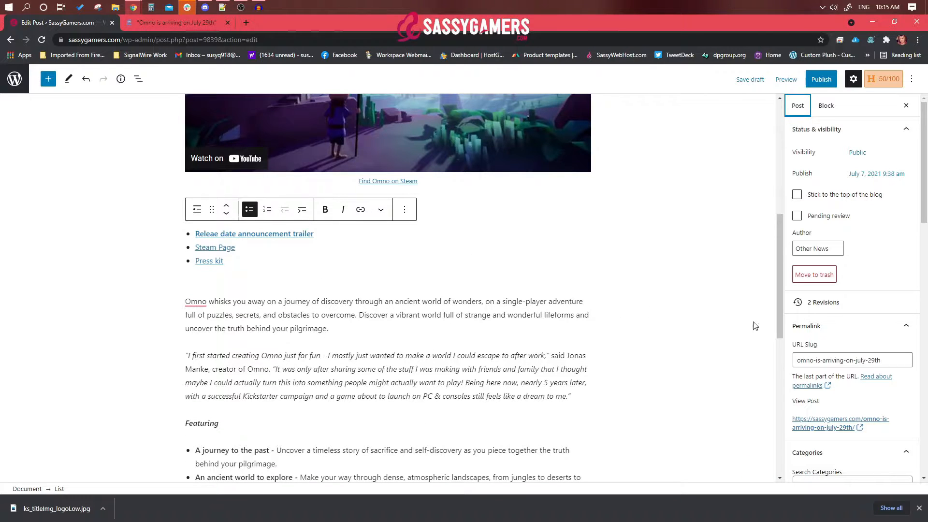
{"action": "scroll", "coordinate": [846, 328], "scroll_direction": "down", "scroll_amount": 3}
{"action": "scroll", "coordinate": [865, 374], "scroll_direction": "down", "scroll_amount": 6}
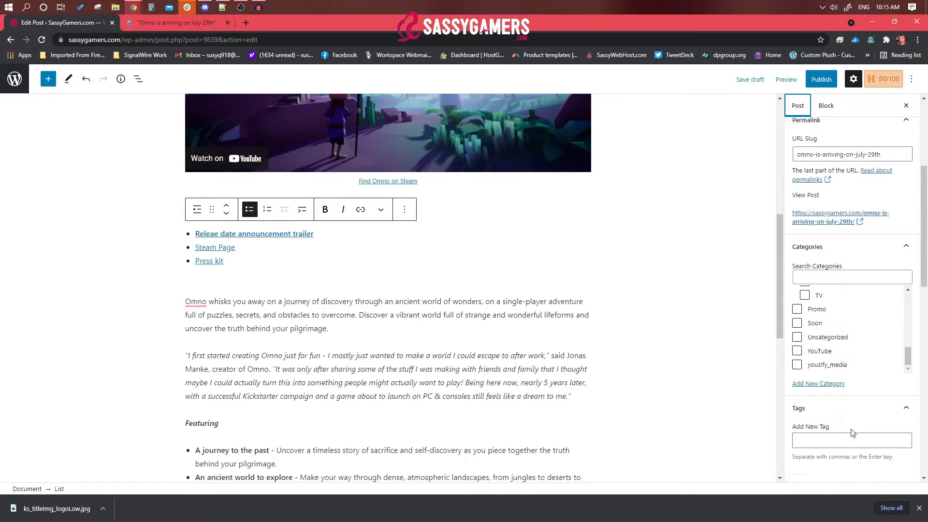
{"action": "scroll", "coordinate": [846, 402], "scroll_direction": "down", "scroll_amount": 4}
{"action": "left_click", "coordinate": [836, 305]}
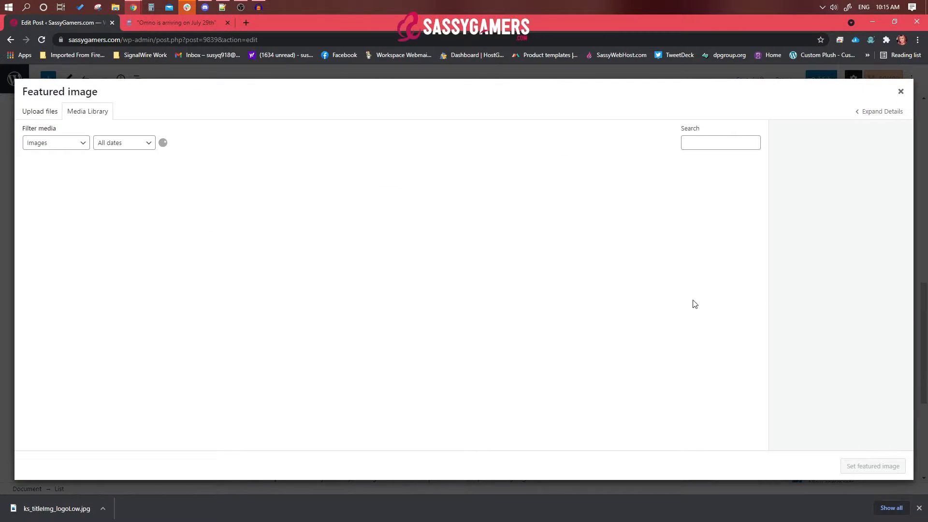
{"action": "left_click", "coordinate": [47, 116]}
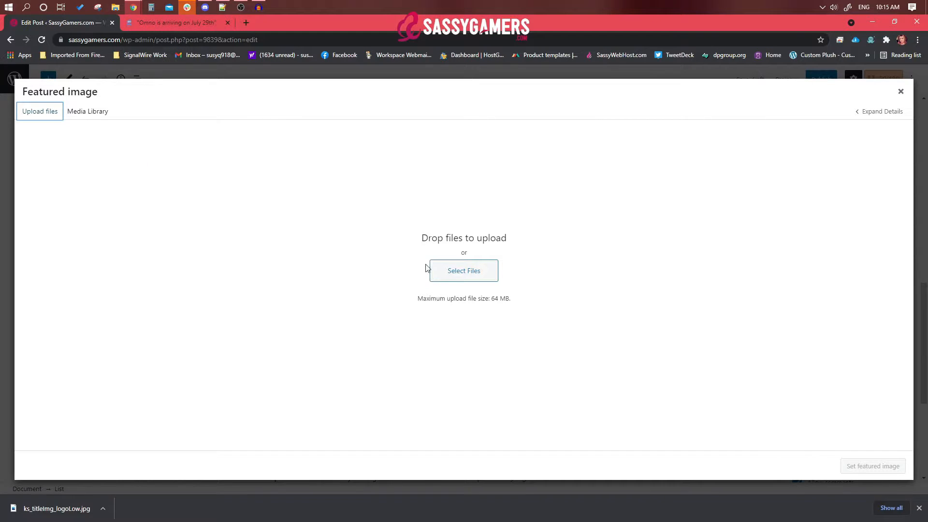
{"action": "left_click", "coordinate": [463, 267]}
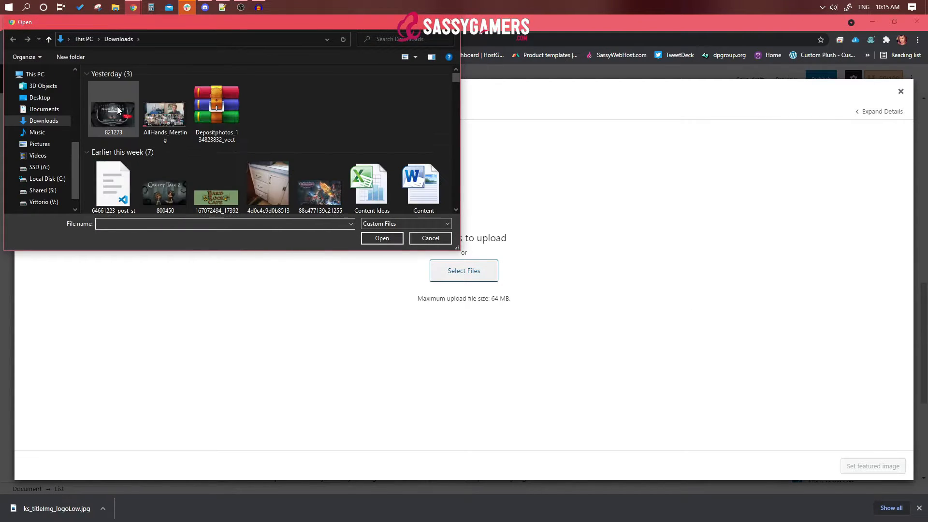
{"action": "left_click", "coordinate": [115, 109]}
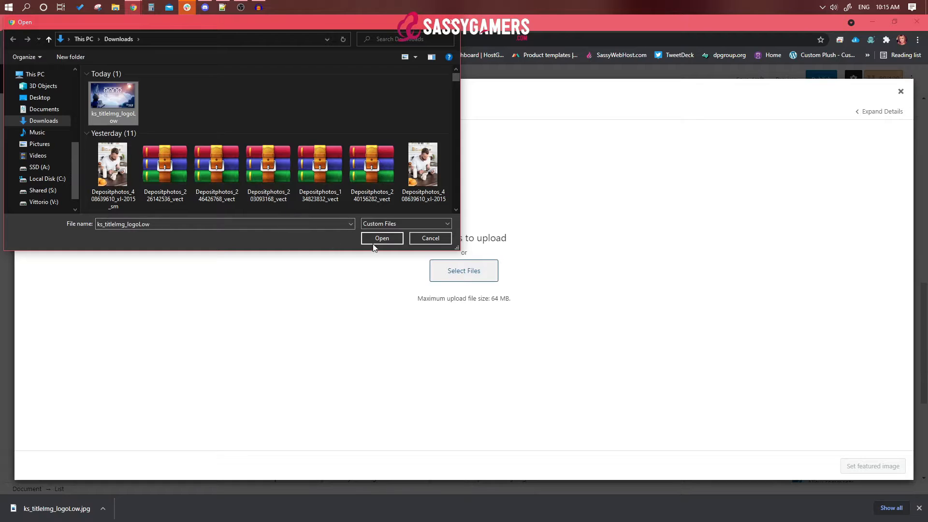
{"action": "left_click", "coordinate": [375, 240]}
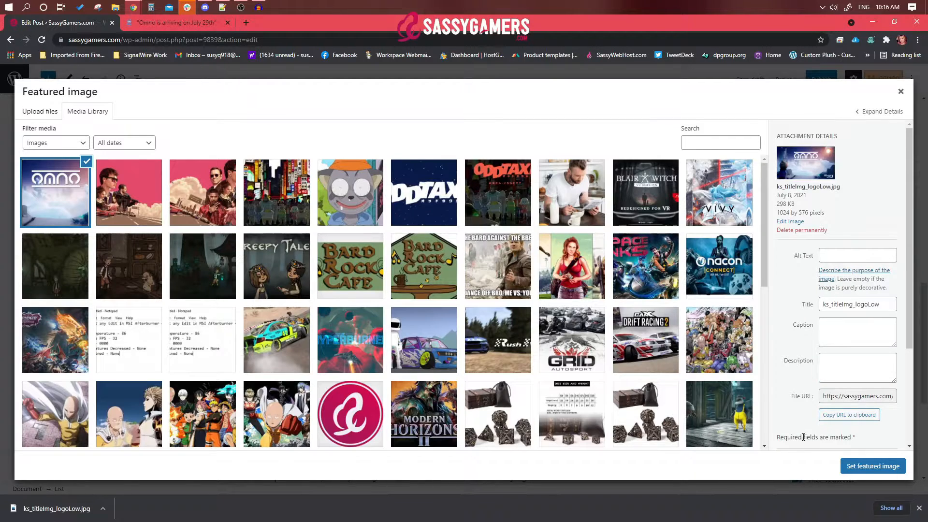
{"action": "left_click", "coordinate": [881, 472]}
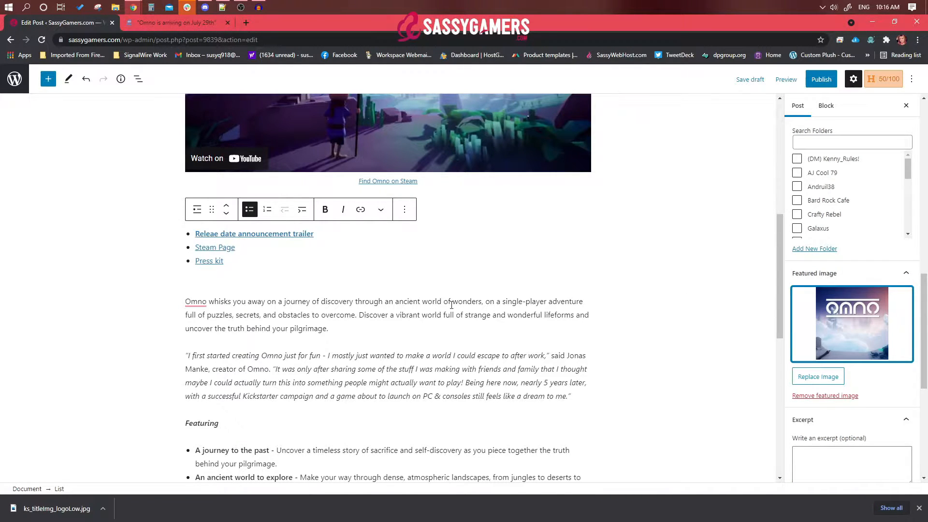
Remove the Handy links heading and its three-link list from below the trailer embed.
{"action": "left_click", "coordinate": [432, 316]}
{"action": "scroll", "coordinate": [426, 280], "scroll_direction": "up", "scroll_amount": 2}
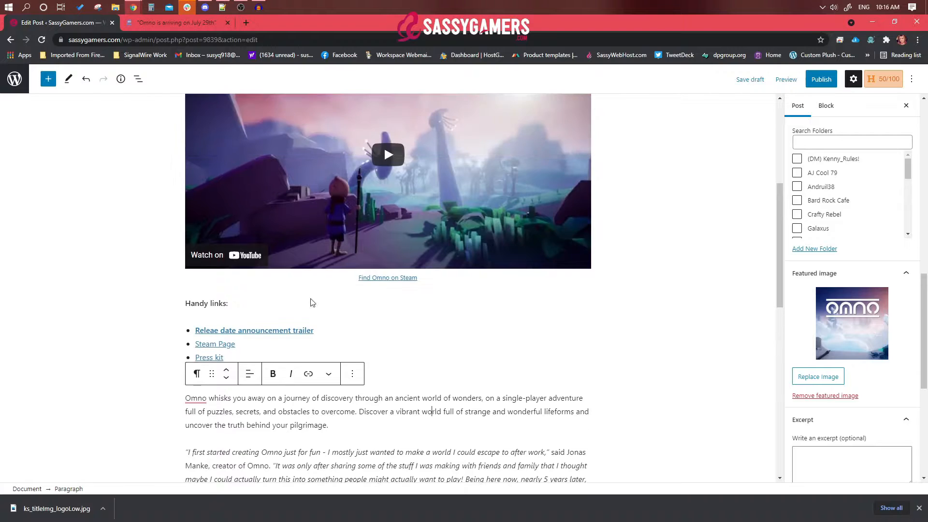
{"action": "left_click", "coordinate": [217, 367]}
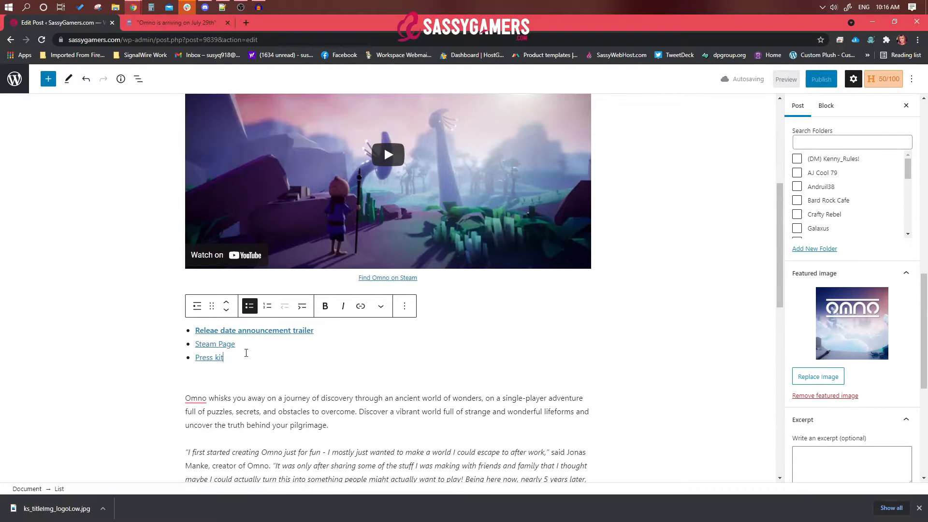
{"action": "left_click_drag", "start_coordinate": [217, 366], "coordinate": [195, 303]}
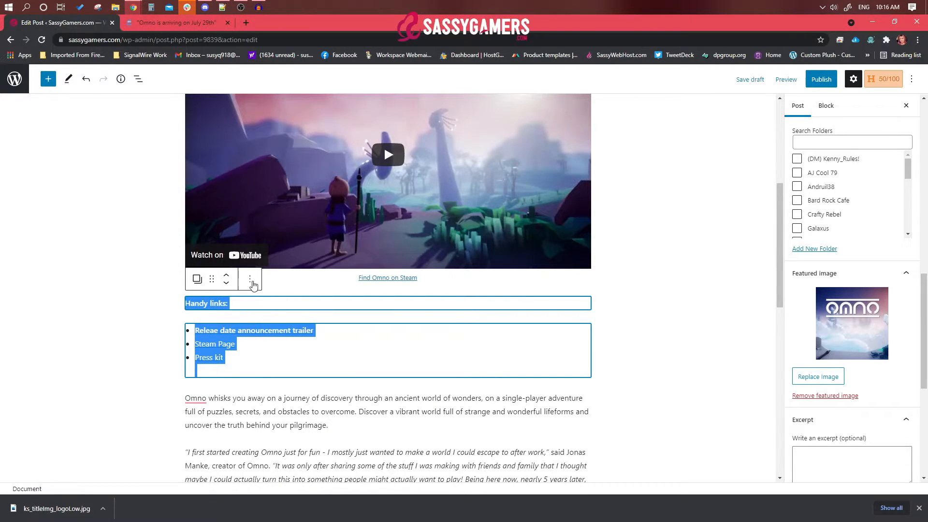
{"action": "left_click", "coordinate": [250, 280]}
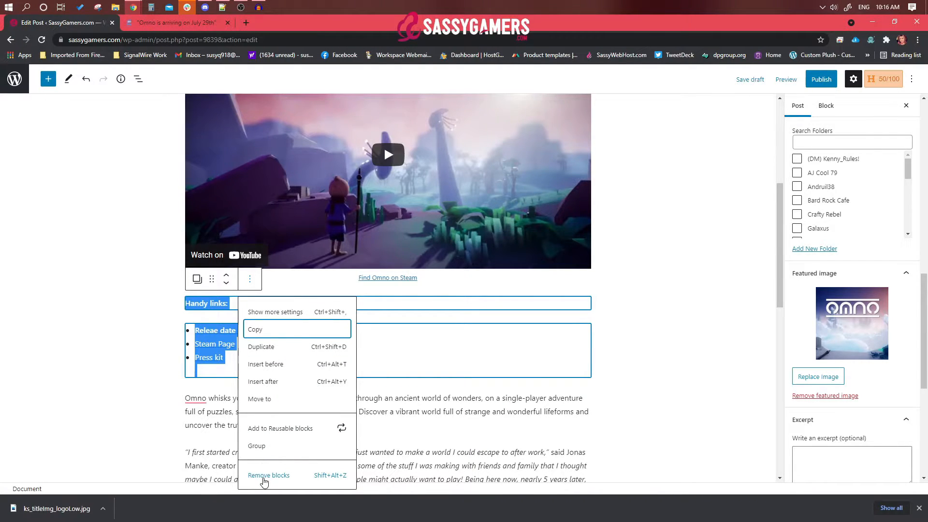
{"action": "left_click", "coordinate": [301, 477]}
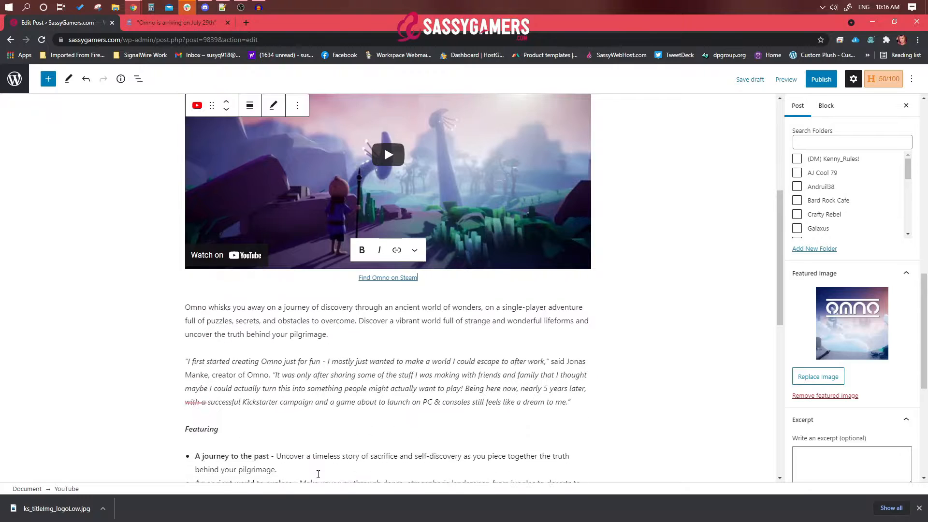
{"action": "left_click", "coordinate": [335, 308]}
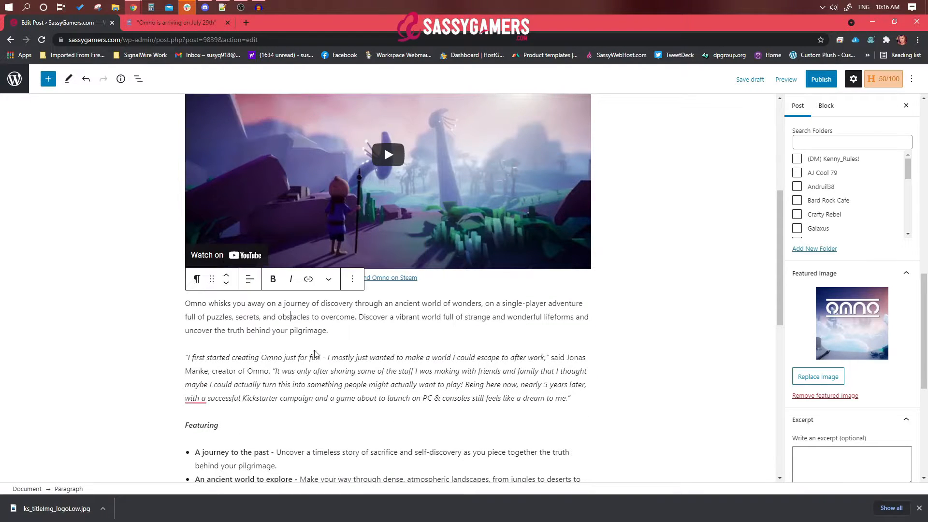
Review the post body from the headline to the About Studio Inkyfox section and its status and permalink settings, dismissing the chat notifications.
{"action": "scroll", "coordinate": [328, 338], "scroll_direction": "down", "scroll_amount": 2}
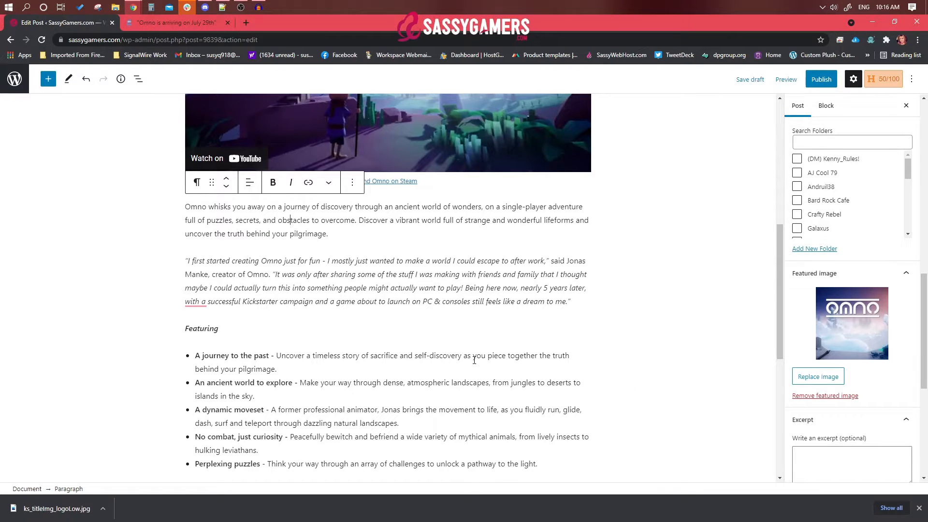
{"action": "scroll", "coordinate": [474, 360], "scroll_direction": "down", "scroll_amount": 2}
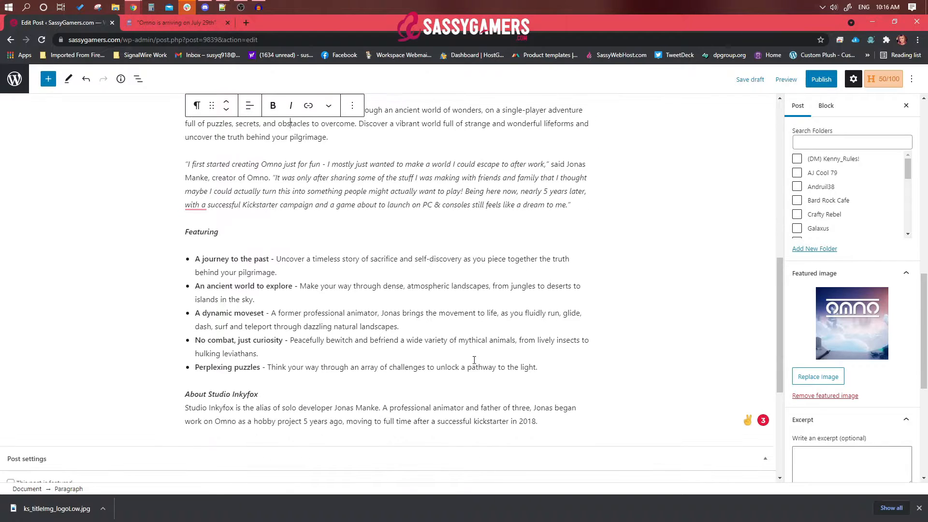
{"action": "scroll", "coordinate": [474, 360], "scroll_direction": "down", "scroll_amount": 1}
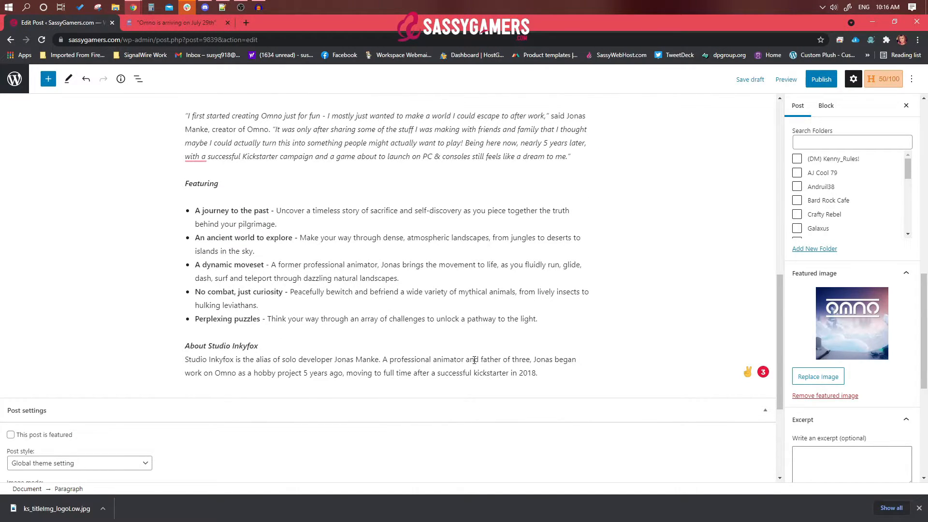
{"action": "scroll", "coordinate": [474, 360], "scroll_direction": "down", "scroll_amount": 2}
{"action": "scroll", "coordinate": [475, 358], "scroll_direction": "up", "scroll_amount": 2}
{"action": "scroll", "coordinate": [325, 293], "scroll_direction": "up", "scroll_amount": 3}
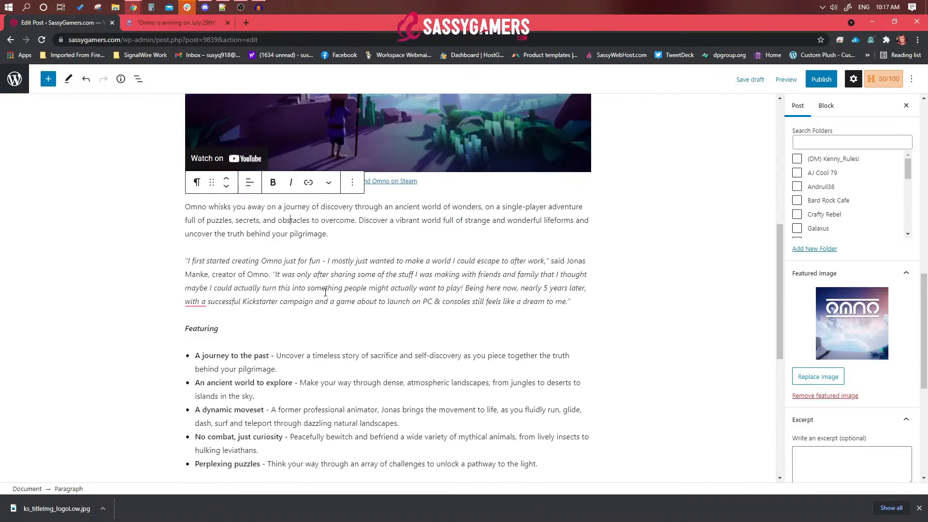
{"action": "scroll", "coordinate": [311, 278], "scroll_direction": "up", "scroll_amount": 7}
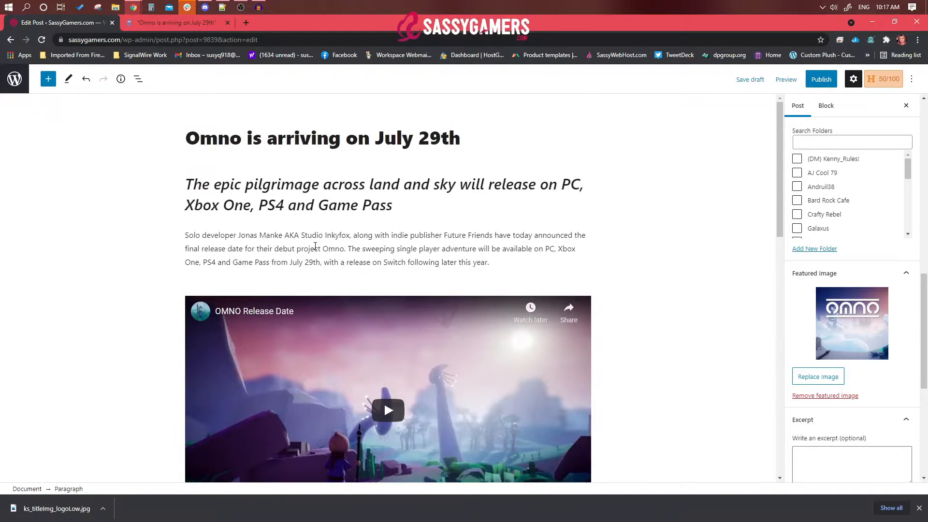
{"action": "scroll", "coordinate": [299, 326], "scroll_direction": "down", "scroll_amount": 8}
{"action": "scroll", "coordinate": [299, 325], "scroll_direction": "down", "scroll_amount": 3}
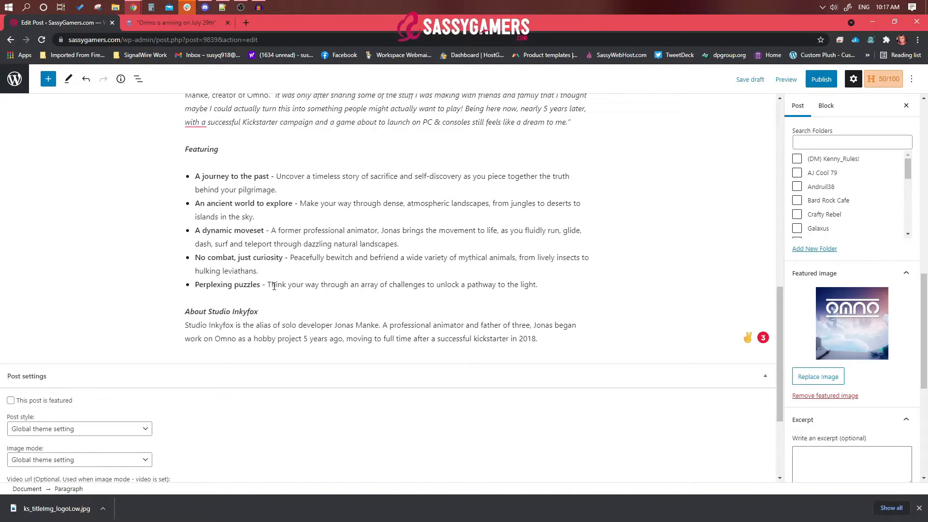
{"action": "scroll", "coordinate": [884, 245], "scroll_direction": "up", "scroll_amount": 10}
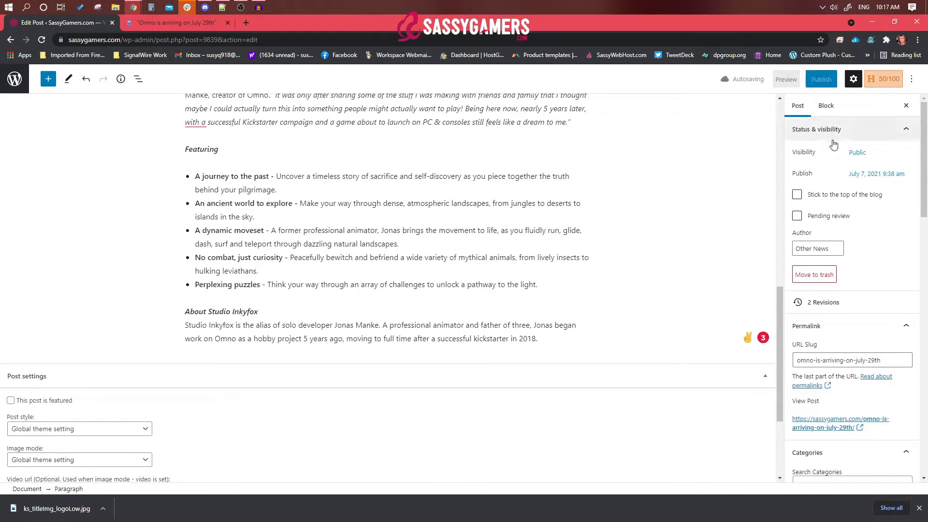
{"action": "scroll", "coordinate": [893, 263], "scroll_direction": "down", "scroll_amount": 3}
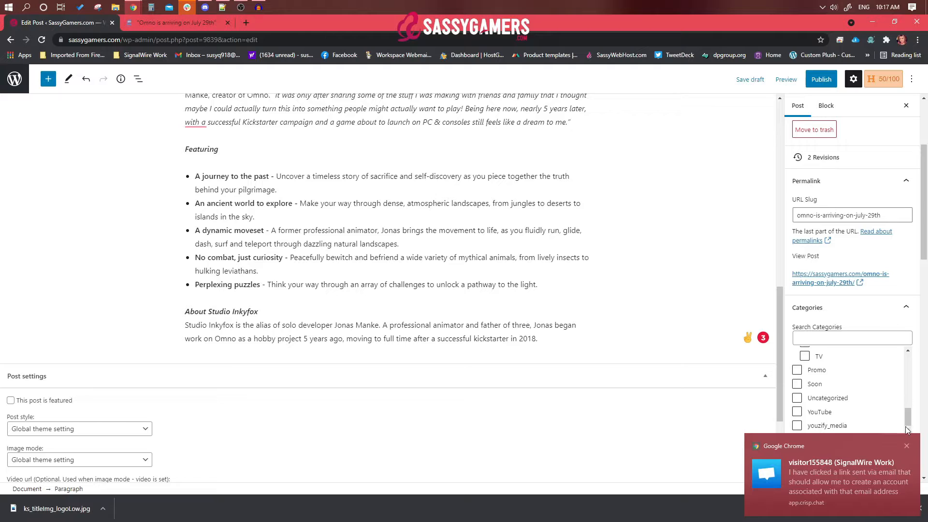
{"action": "left_click", "coordinate": [906, 446]}
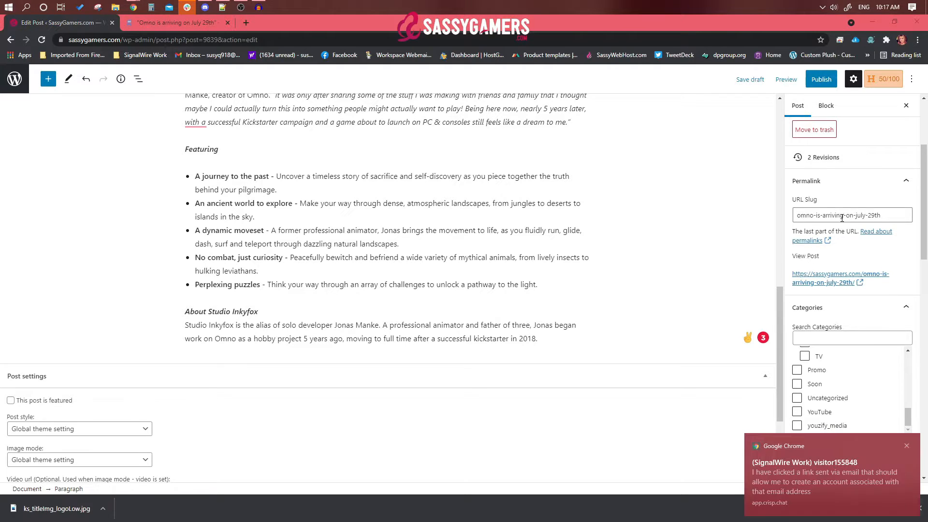
{"action": "left_click", "coordinate": [906, 446]}
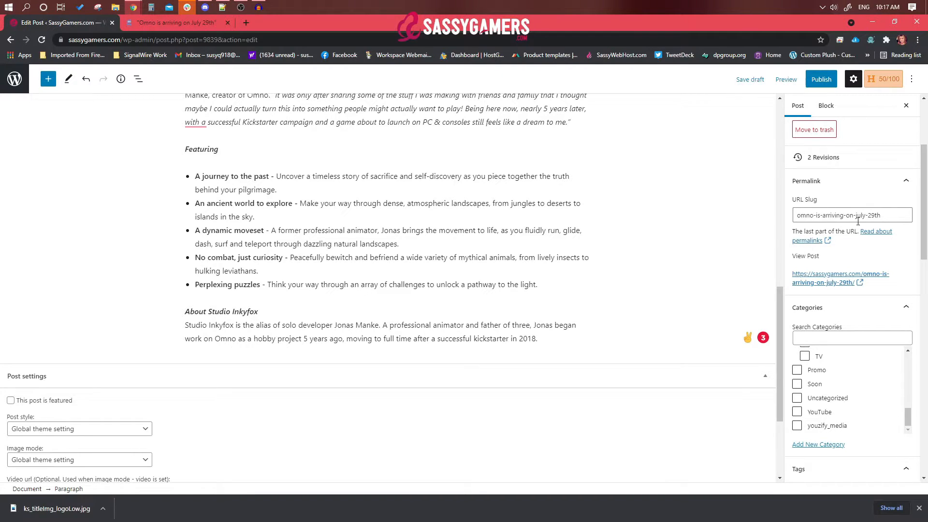
Clear the Blog category, check the rest of the post's category list and dismiss the chat notification.
{"action": "scroll", "coordinate": [836, 286], "scroll_direction": "down", "scroll_amount": 2}
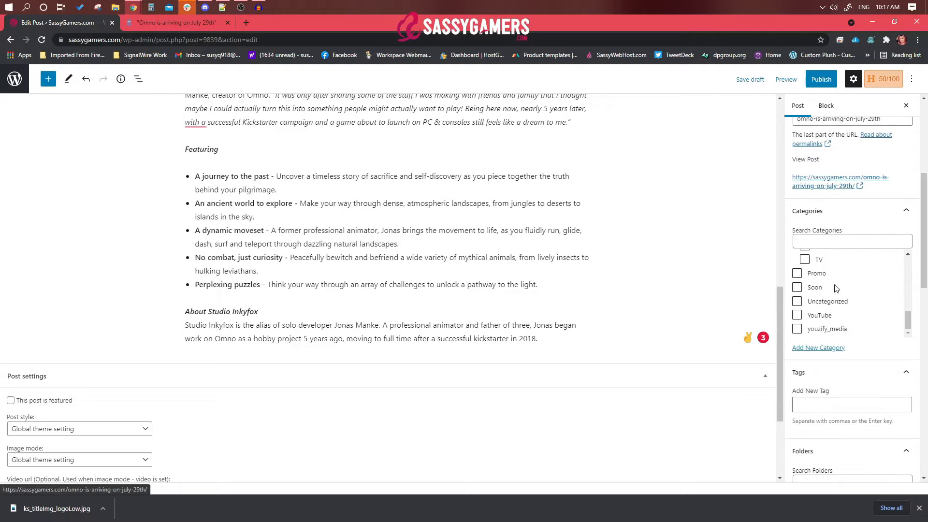
{"action": "scroll", "coordinate": [838, 287], "scroll_direction": "up", "scroll_amount": 5}
{"action": "scroll", "coordinate": [839, 288], "scroll_direction": "down", "scroll_amount": 2}
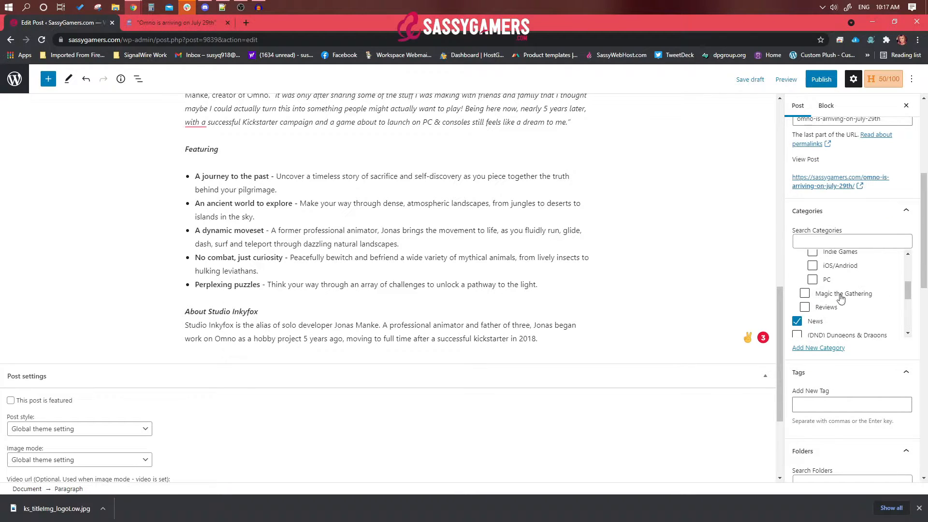
{"action": "left_click", "coordinate": [806, 321]}
{"action": "left_click_drag", "start_coordinate": [908, 293], "coordinate": [910, 253]}
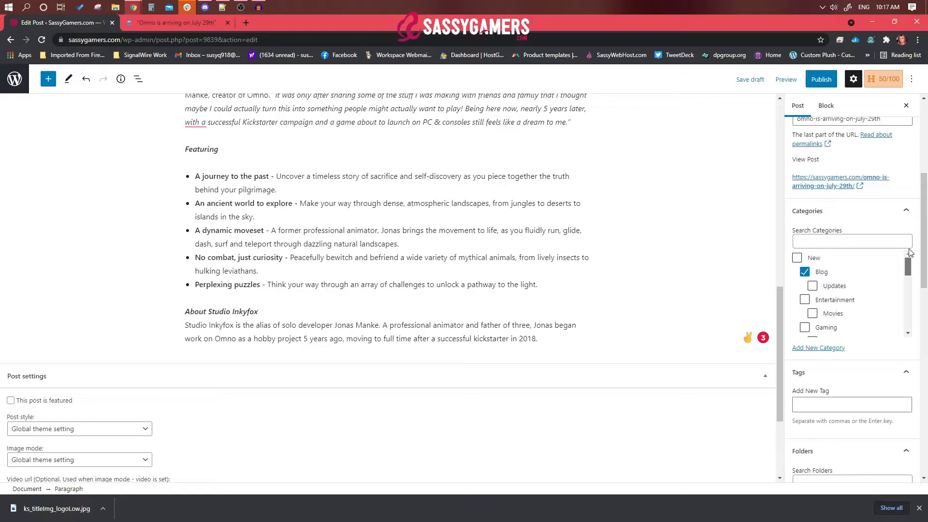
{"action": "left_click", "coordinate": [805, 272]}
{"action": "scroll", "coordinate": [865, 296], "scroll_direction": "down", "scroll_amount": 5}
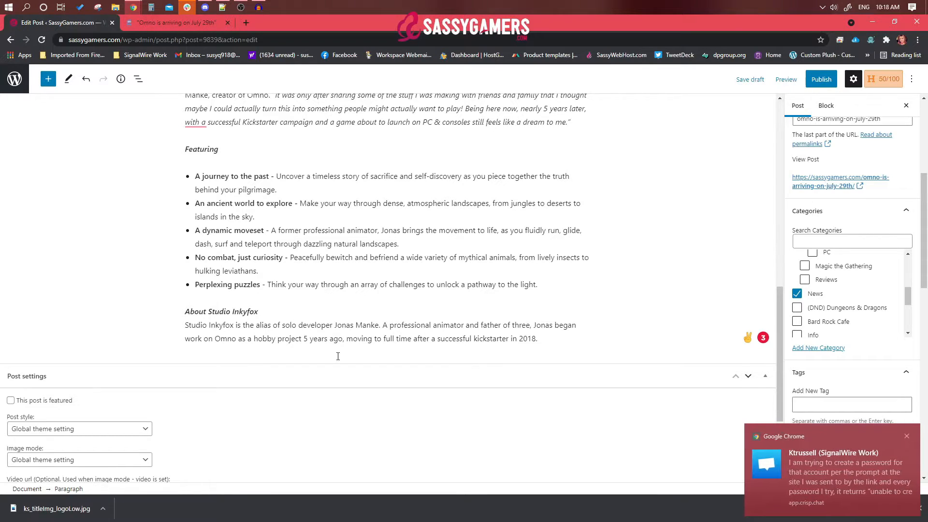
{"action": "left_click", "coordinate": [906, 436]}
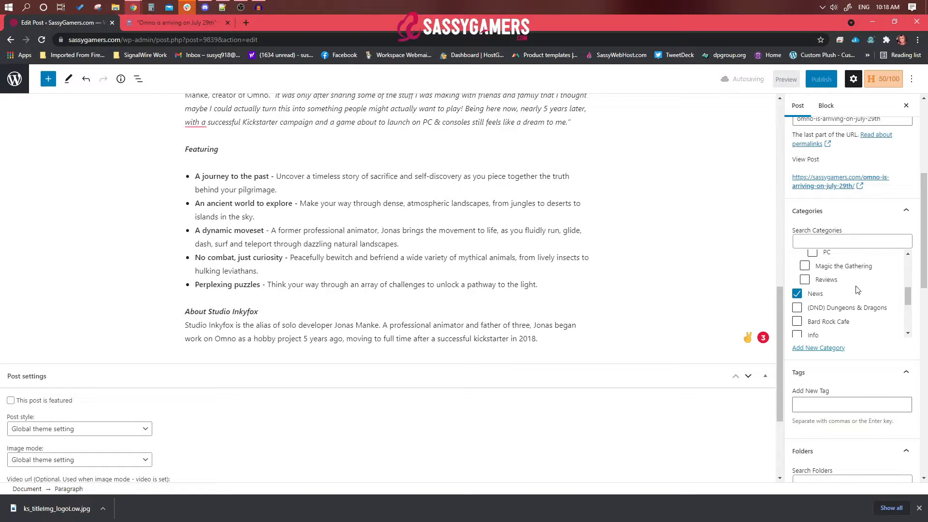
{"action": "scroll", "coordinate": [865, 331], "scroll_direction": "down", "scroll_amount": 5}
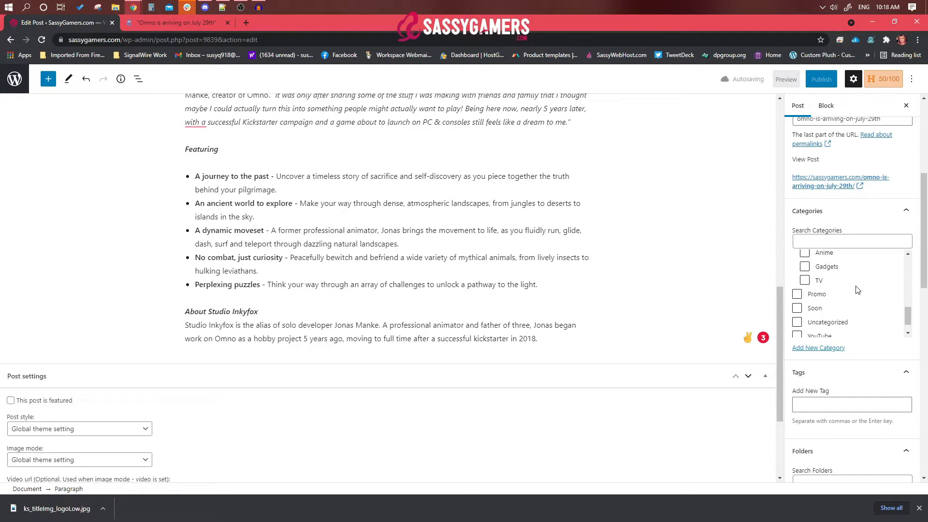
Try to add #gamer as a tag on the post.
{"action": "left_click", "coordinate": [829, 406]}
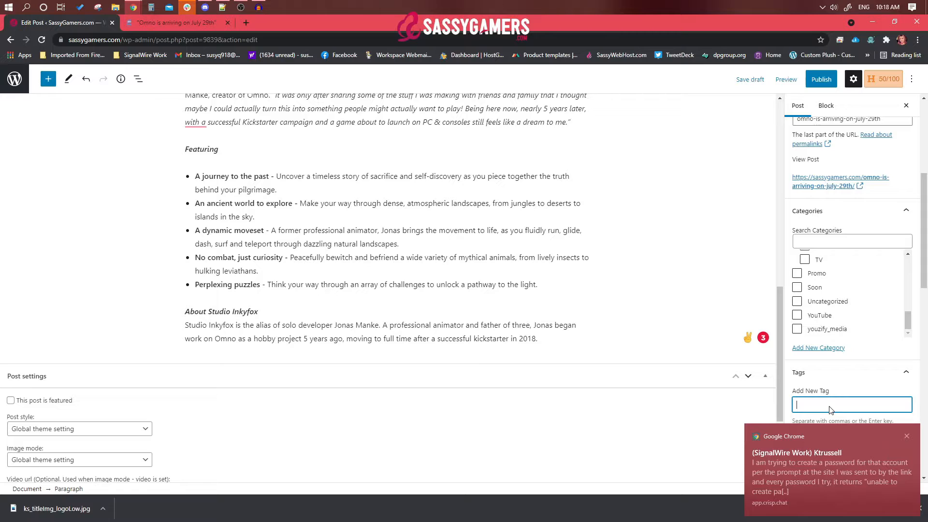
{"action": "left_click", "coordinate": [907, 436]}
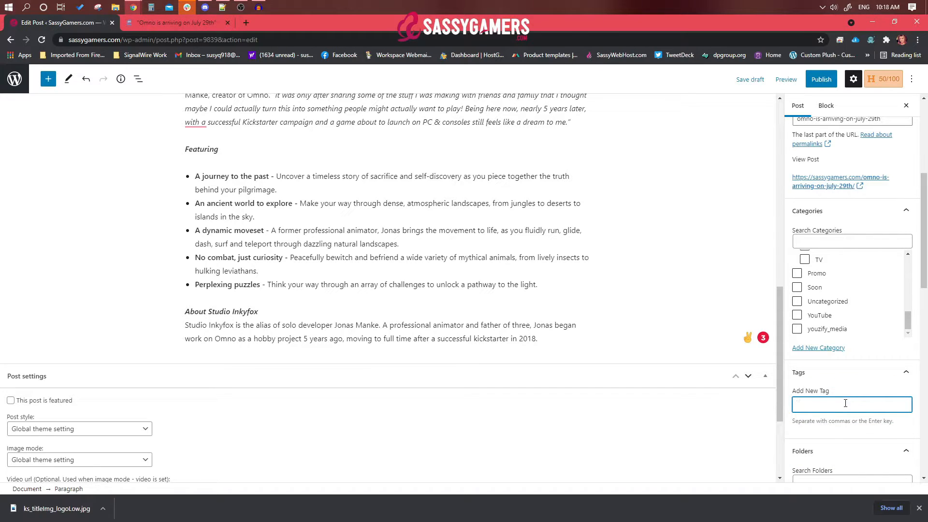
{"action": "type", "text": "#gamer"}
{"action": "key", "text": "Return"}
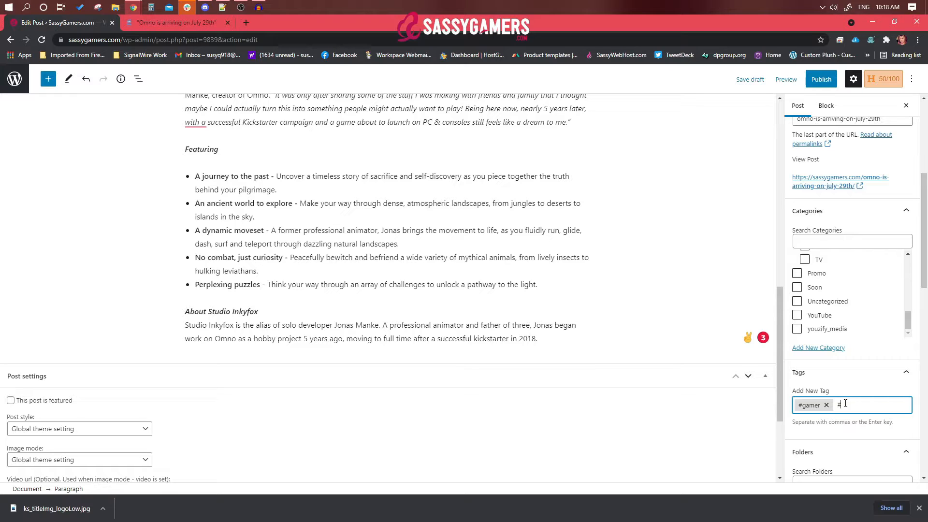
Add the tags #videogames and #indiegames to the post, dismissing the chat notification.
{"action": "type", "text": "#video"}
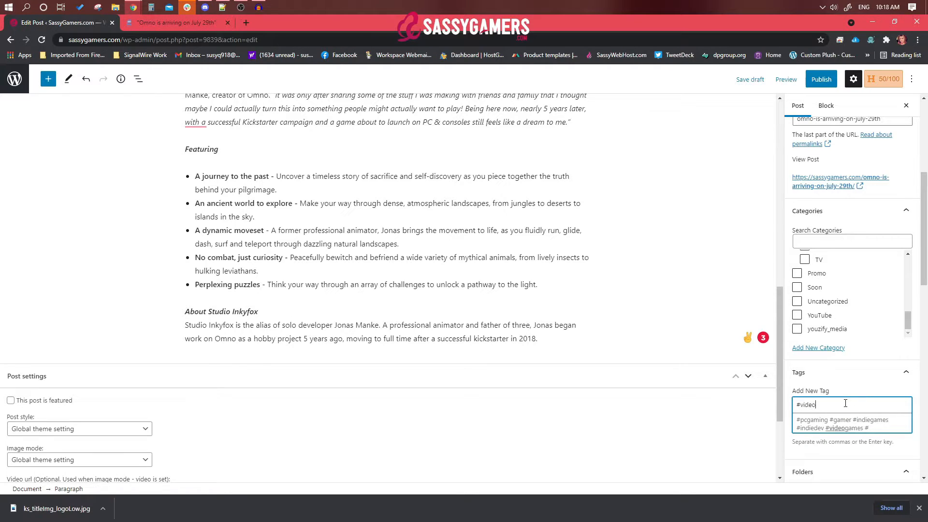
{"action": "type", "text": "games"}
{"action": "key", "text": "Return"}
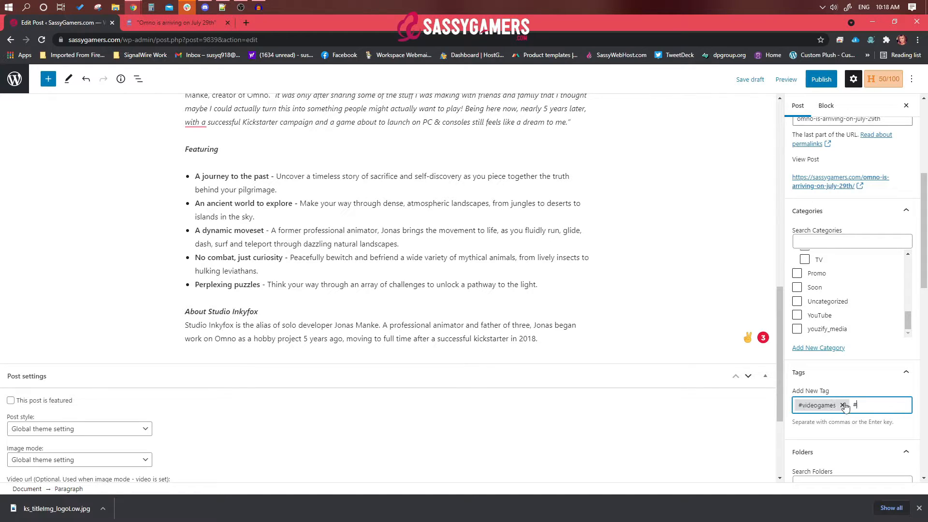
{"action": "type", "text": "indie"}
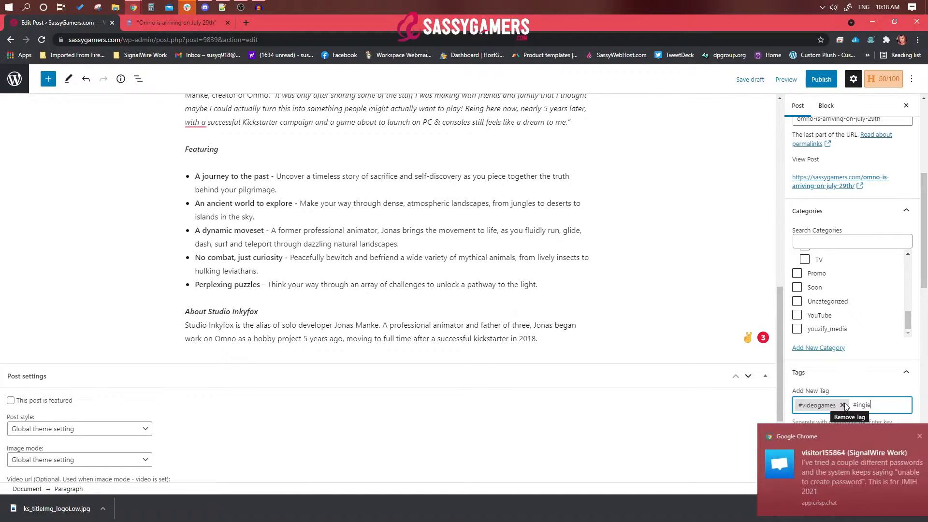
{"action": "type", "text": "games"}
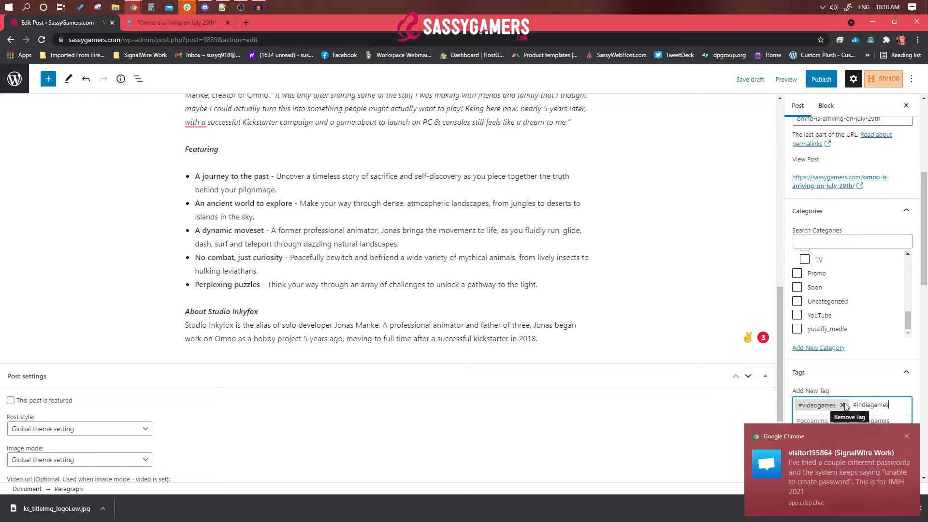
{"action": "left_click", "coordinate": [907, 437]}
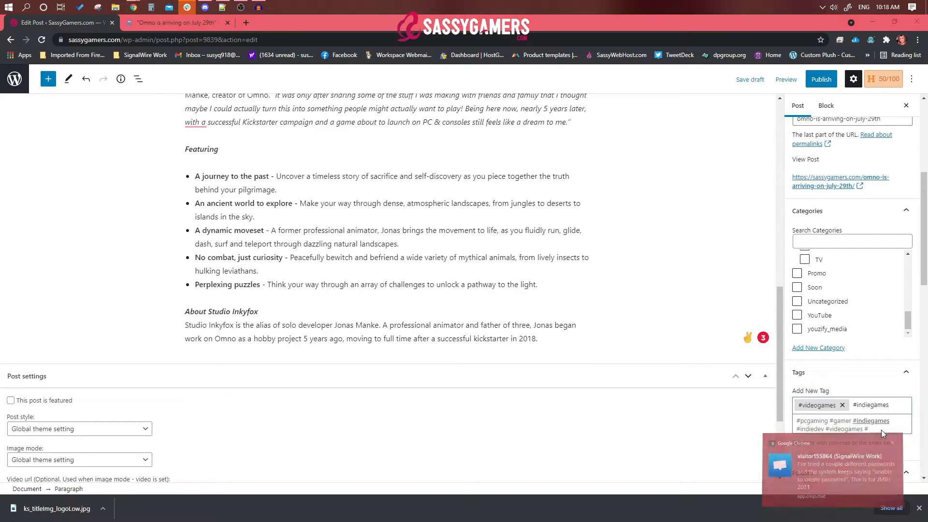
{"action": "left_click", "coordinate": [894, 407]}
{"action": "key", "text": "Return"}
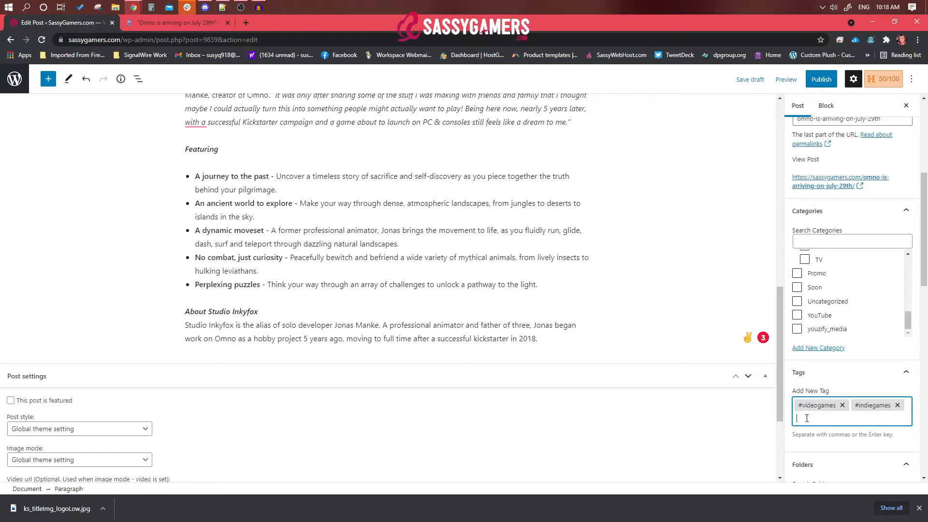
Add the tag #pcgamer to the post and dismiss the incoming chat notifications.
{"action": "type", "text": "#pcgamer"}
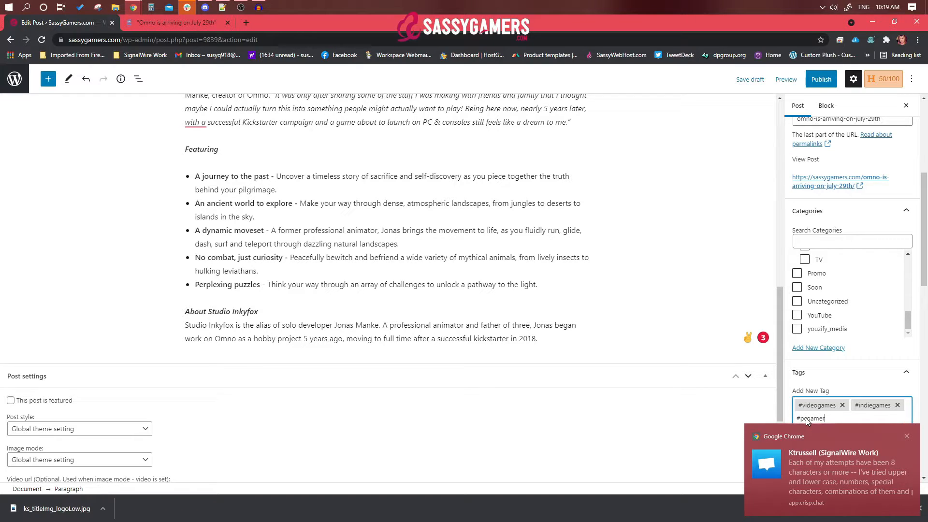
{"action": "left_click", "coordinate": [907, 436]}
{"action": "left_click", "coordinate": [907, 437]}
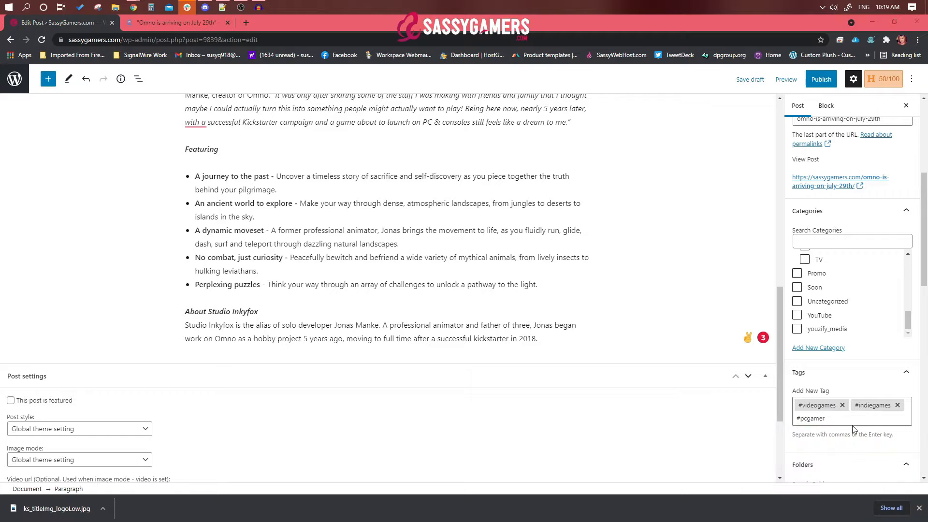
{"action": "left_click", "coordinate": [907, 465]}
{"action": "left_click", "coordinate": [908, 465]}
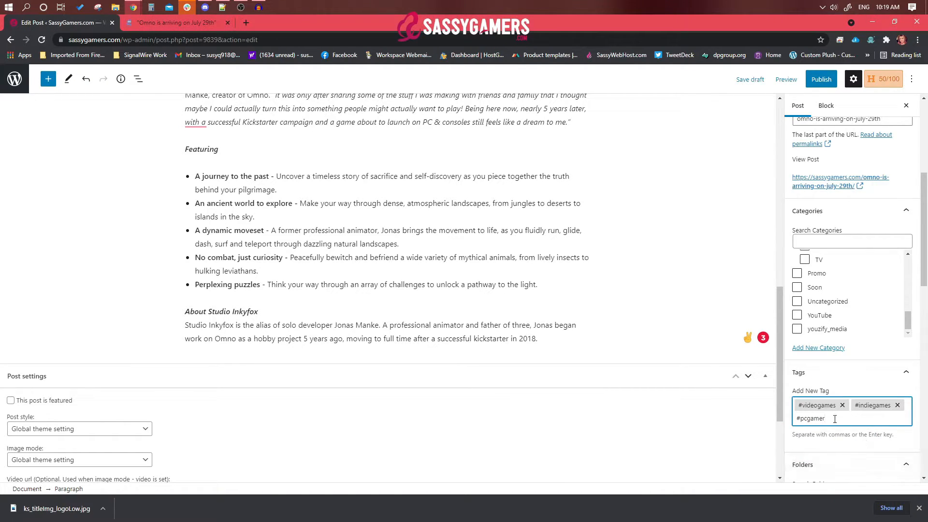
{"action": "key", "text": "Return"}
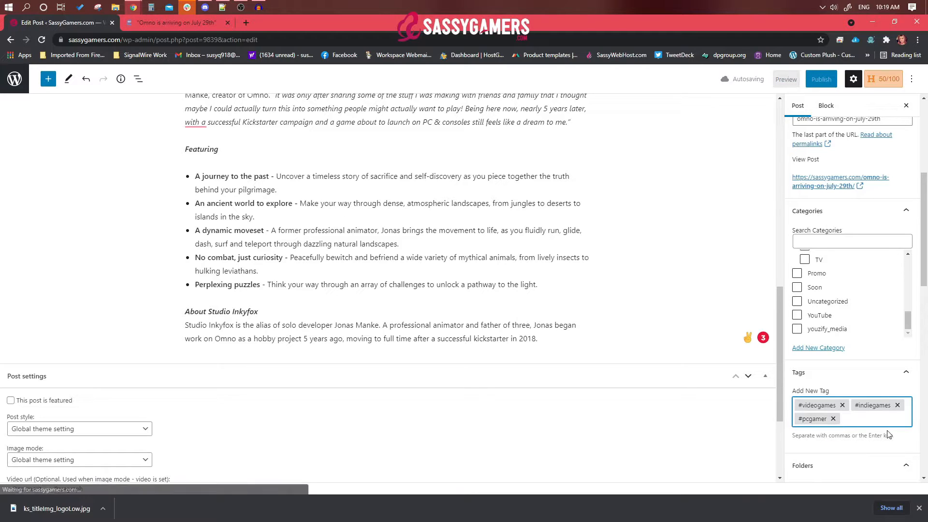
File the post under the contributor's named folder and check the rest of the folder list.
{"action": "scroll", "coordinate": [859, 417], "scroll_direction": "down", "scroll_amount": 1}
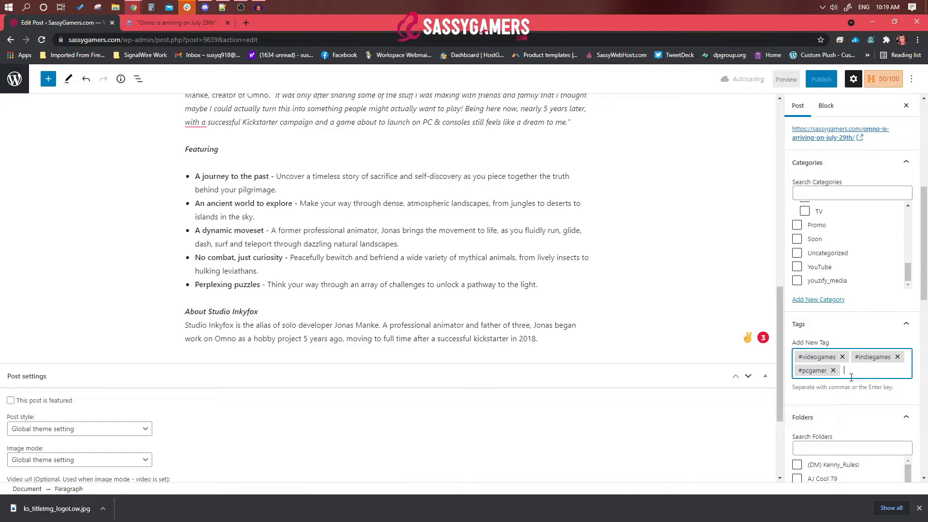
{"action": "scroll", "coordinate": [832, 372], "scroll_direction": "down", "scroll_amount": 3}
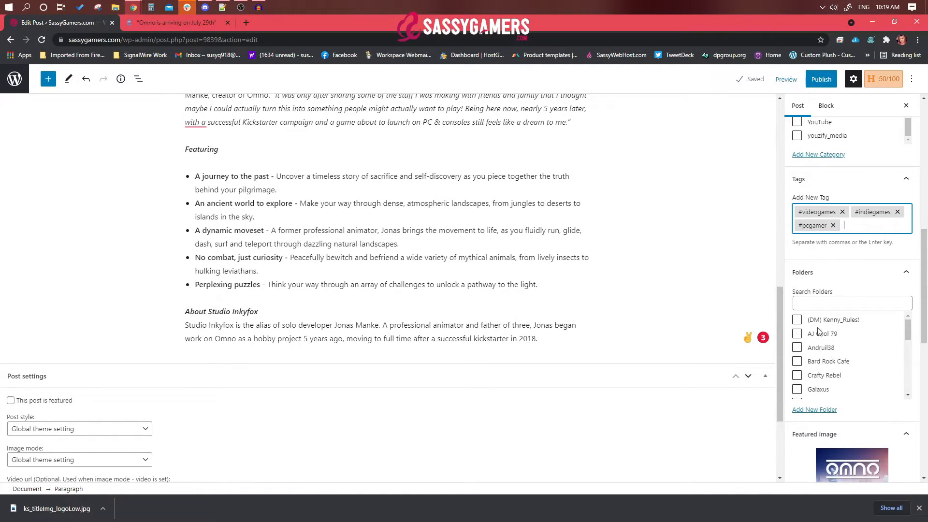
{"action": "scroll", "coordinate": [831, 343], "scroll_direction": "down", "scroll_amount": 5}
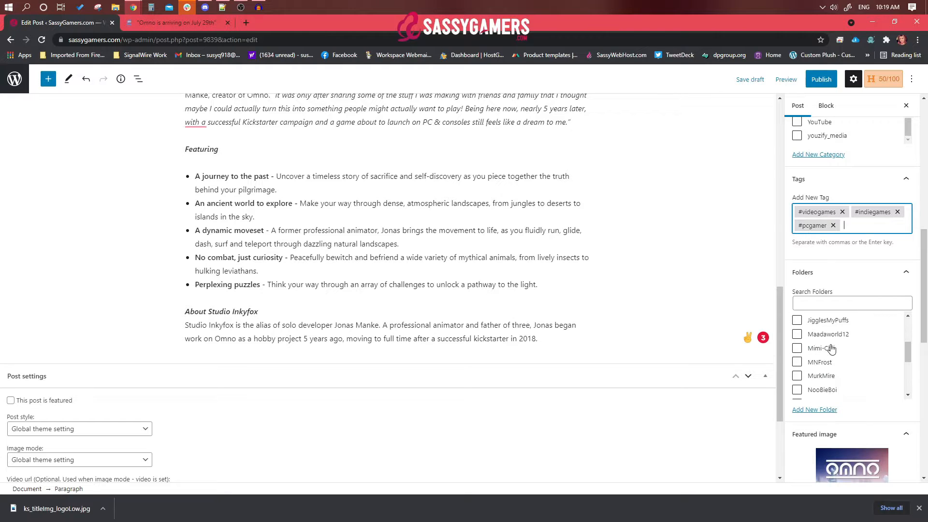
{"action": "scroll", "coordinate": [832, 348], "scroll_direction": "down", "scroll_amount": 1}
{"action": "left_click", "coordinate": [797, 335]}
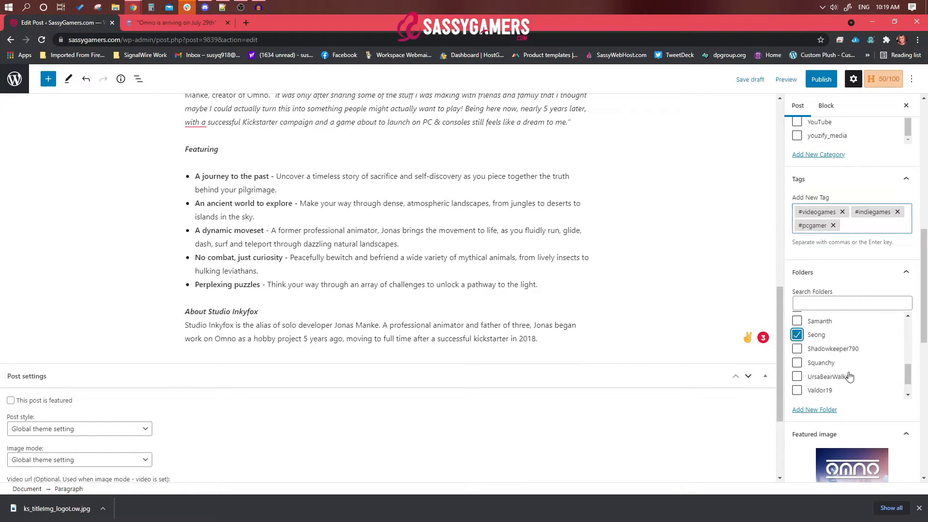
{"action": "scroll", "coordinate": [852, 338], "scroll_direction": "down", "scroll_amount": 3}
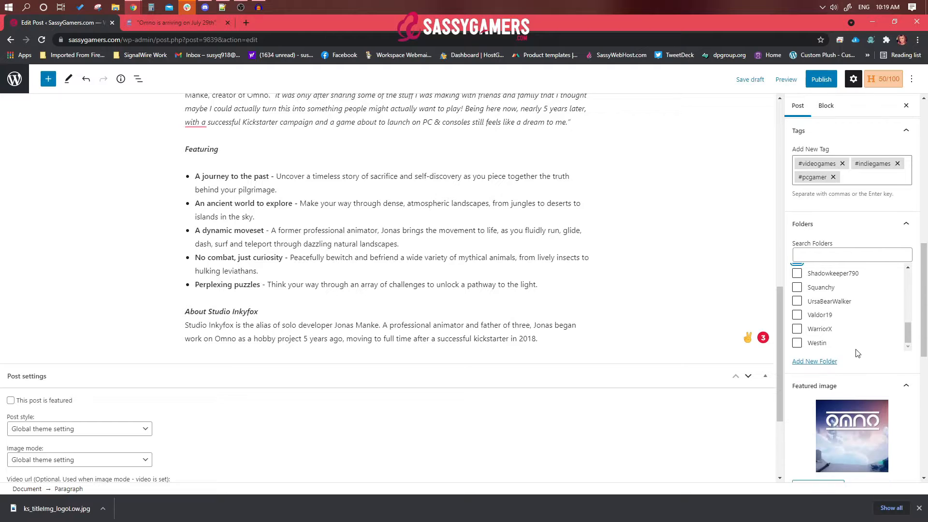
{"action": "scroll", "coordinate": [856, 334], "scroll_direction": "up", "scroll_amount": 12}
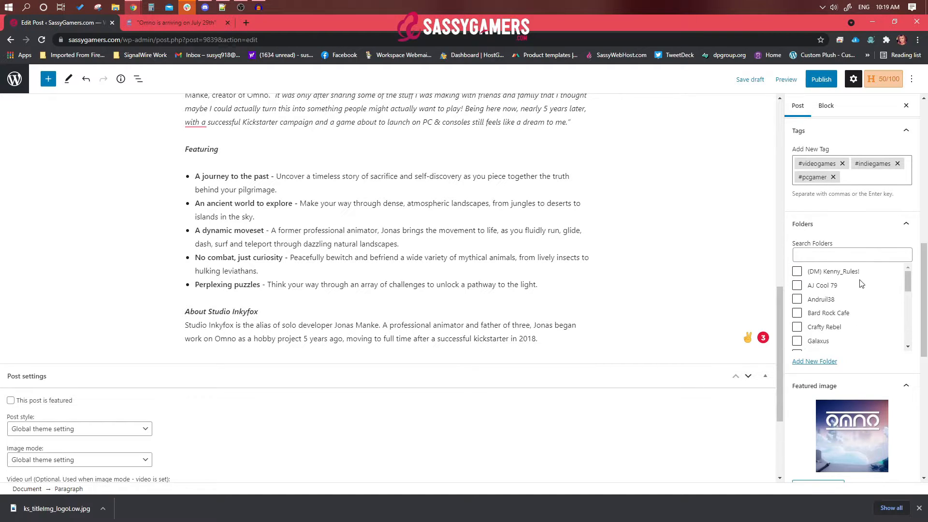
{"action": "scroll", "coordinate": [860, 374], "scroll_direction": "down", "scroll_amount": 6}
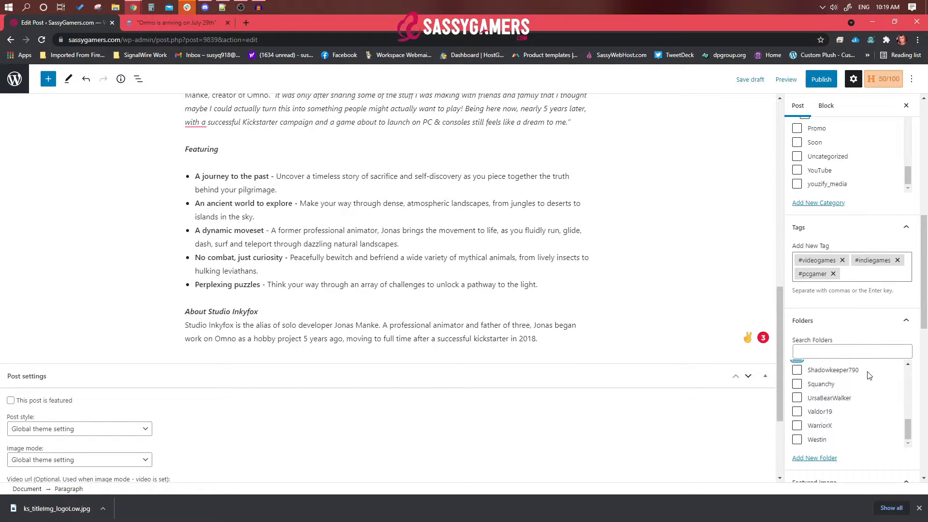
Review the post's featured image, excerpt, discussion, age gate and status settings alongside the beginning of the article.
{"action": "scroll", "coordinate": [894, 409], "scroll_direction": "down", "scroll_amount": 5}
{"action": "scroll", "coordinate": [884, 439], "scroll_direction": "down", "scroll_amount": 2}
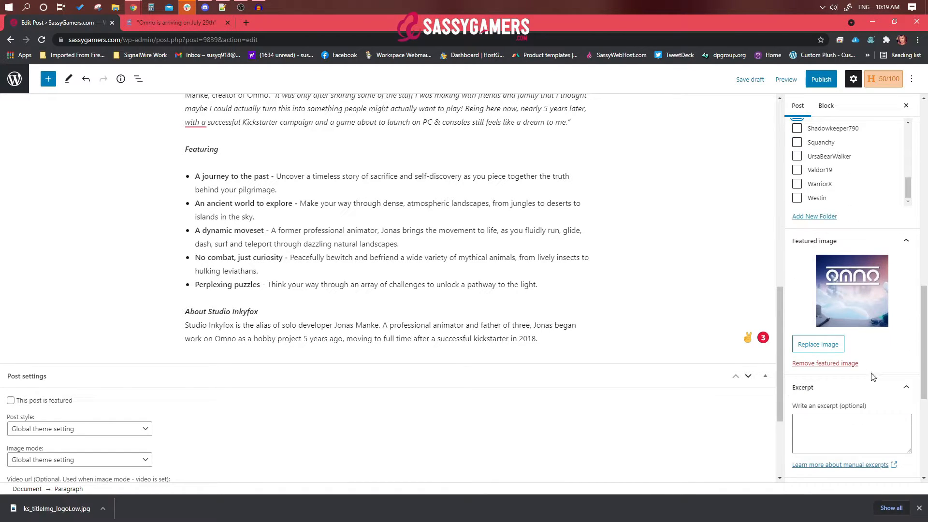
{"action": "scroll", "coordinate": [860, 408], "scroll_direction": "down", "scroll_amount": 2}
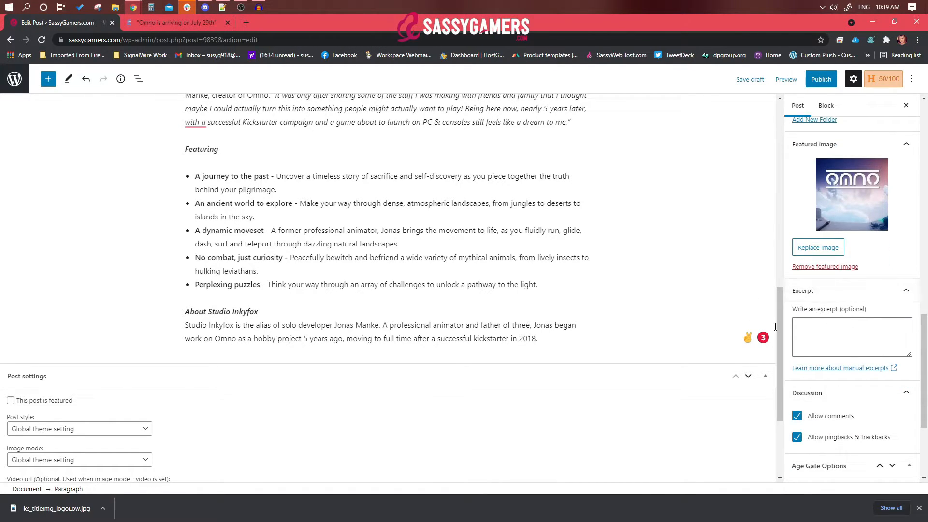
{"action": "left_click_drag", "start_coordinate": [780, 293], "coordinate": [781, 193]}
{"action": "scroll", "coordinate": [782, 193], "scroll_direction": "up", "scroll_amount": 5}
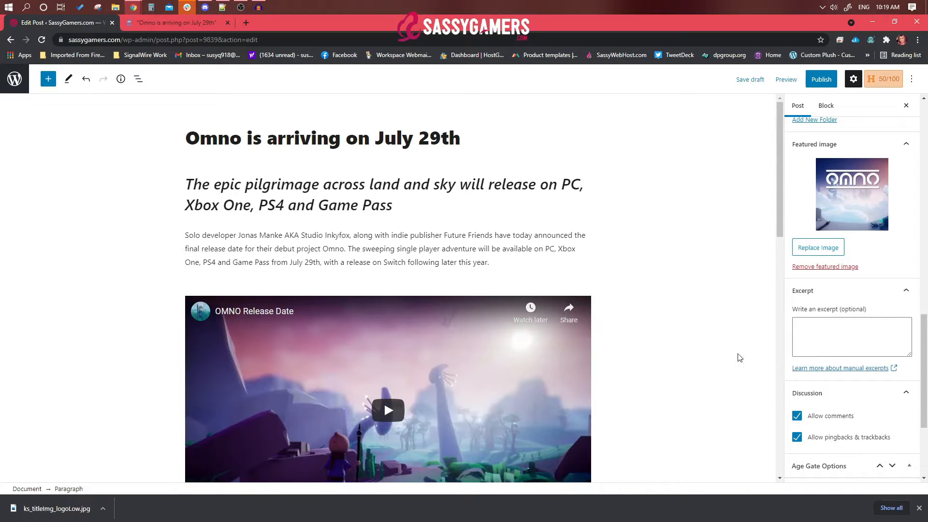
{"action": "scroll", "coordinate": [841, 371], "scroll_direction": "down", "scroll_amount": 3}
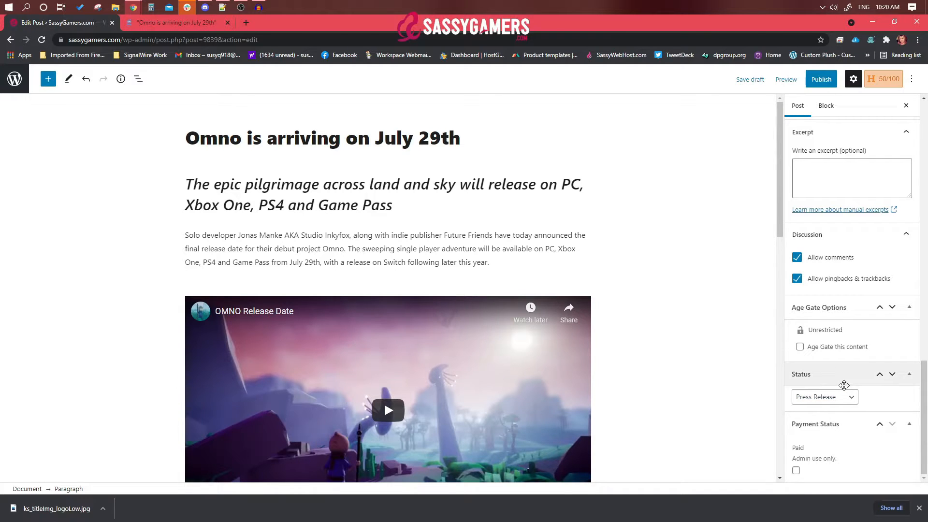
Proofread the article from its opening paragraph through the feature list, placing the cursor in its text blocks for the grammar check.
{"action": "left_click", "coordinate": [698, 317]}
{"action": "scroll", "coordinate": [648, 314], "scroll_direction": "down", "scroll_amount": 2}
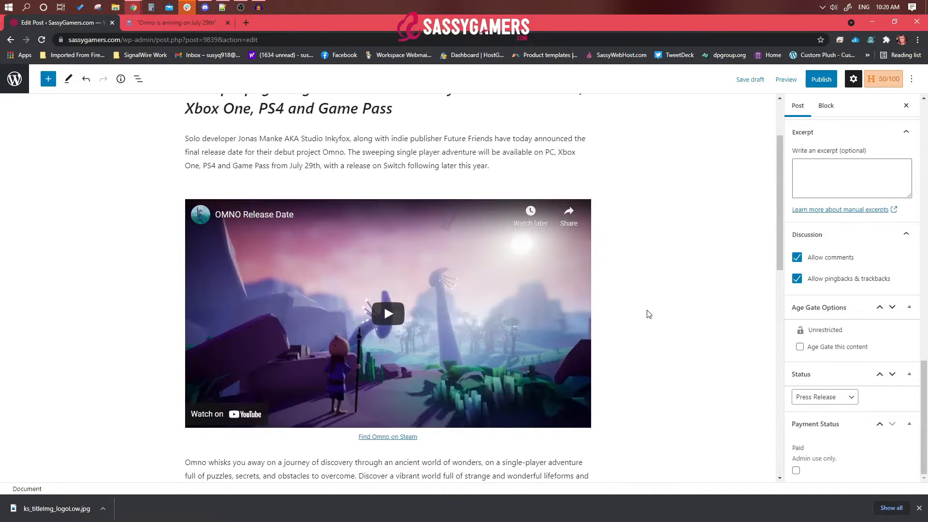
{"action": "left_click", "coordinate": [489, 138]}
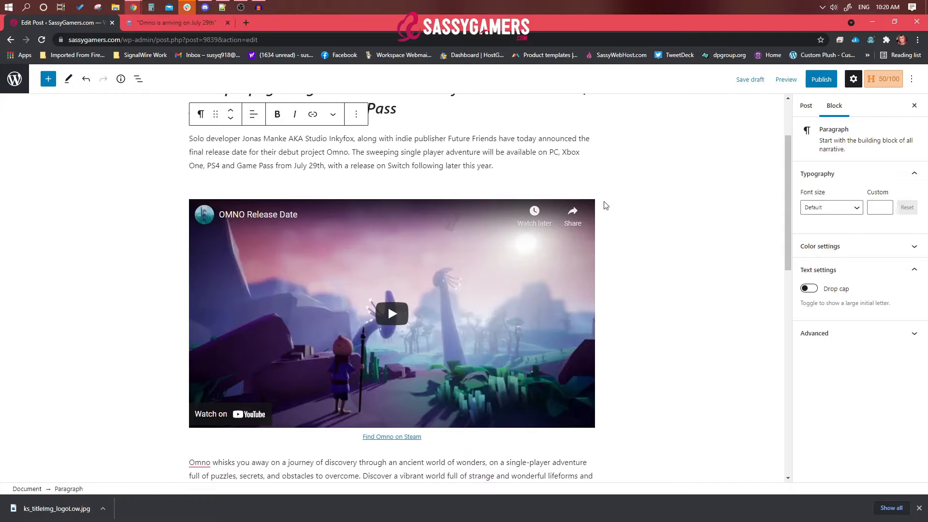
{"action": "left_click", "coordinate": [644, 207]}
{"action": "scroll", "coordinate": [482, 172], "scroll_direction": "up", "scroll_amount": 2}
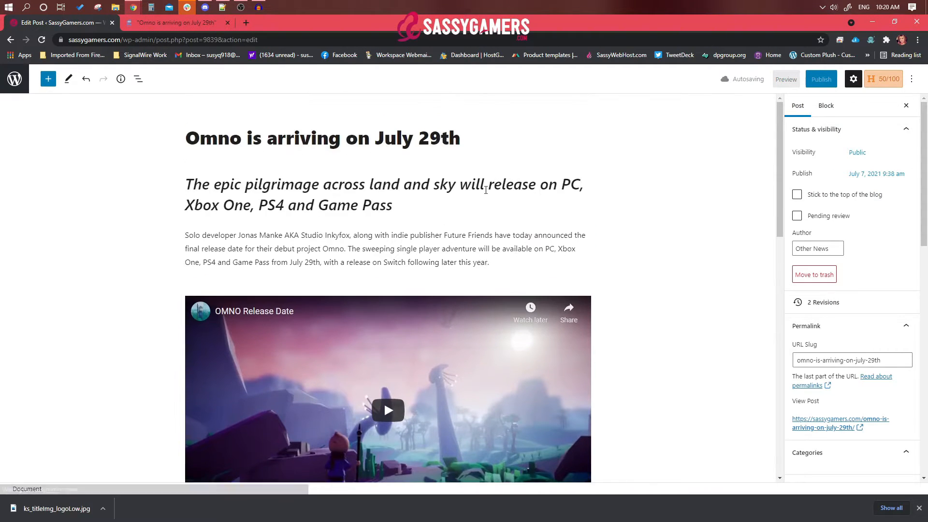
{"action": "left_click", "coordinate": [393, 262]}
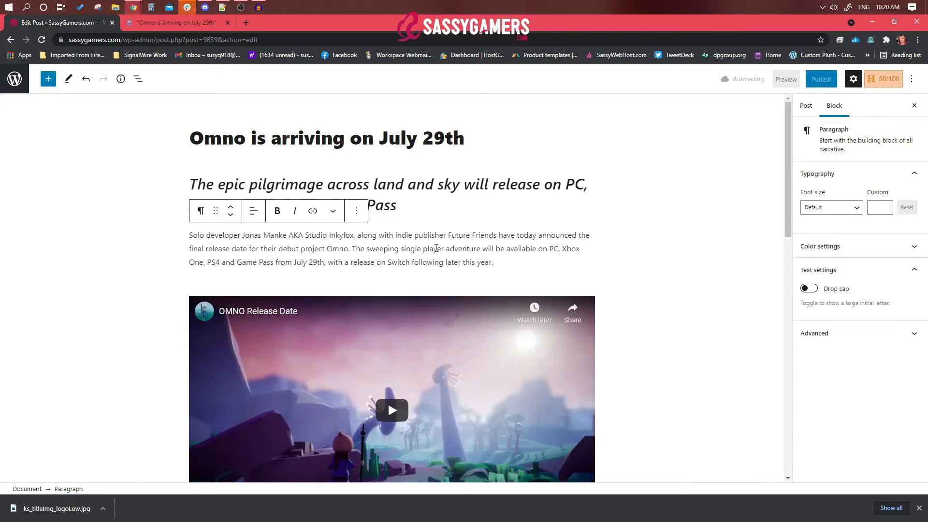
{"action": "scroll", "coordinate": [527, 255], "scroll_direction": "down", "scroll_amount": 7}
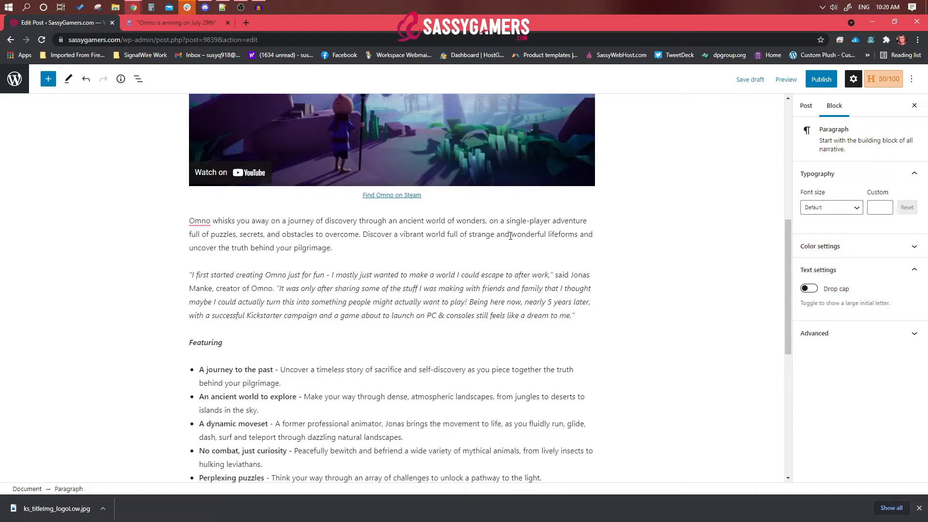
{"action": "left_click", "coordinate": [509, 236]}
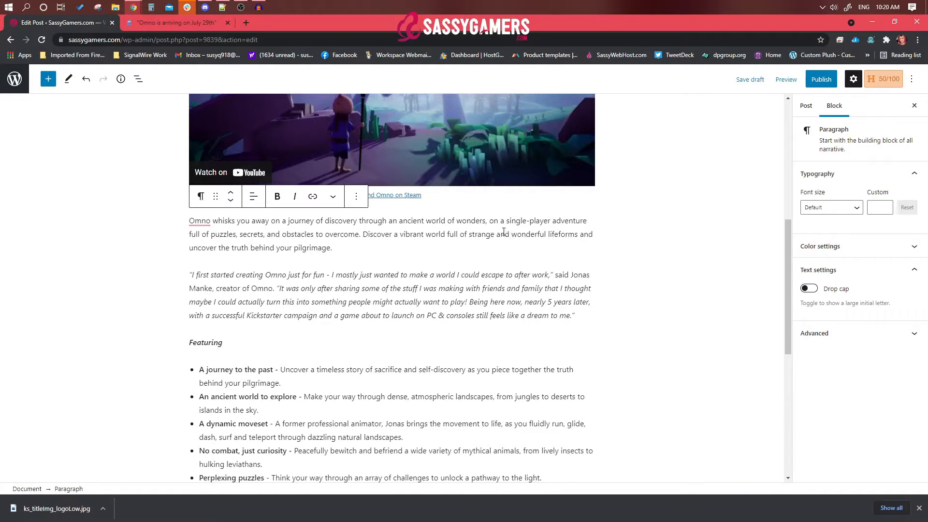
{"action": "left_click", "coordinate": [476, 296]}
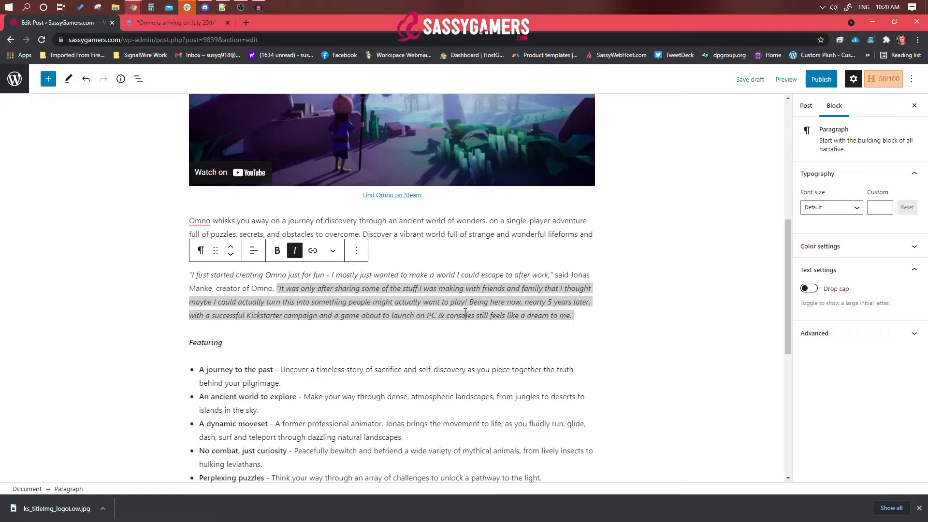
{"action": "scroll", "coordinate": [483, 314], "scroll_direction": "down", "scroll_amount": 3}
{"action": "left_click", "coordinate": [478, 279]}
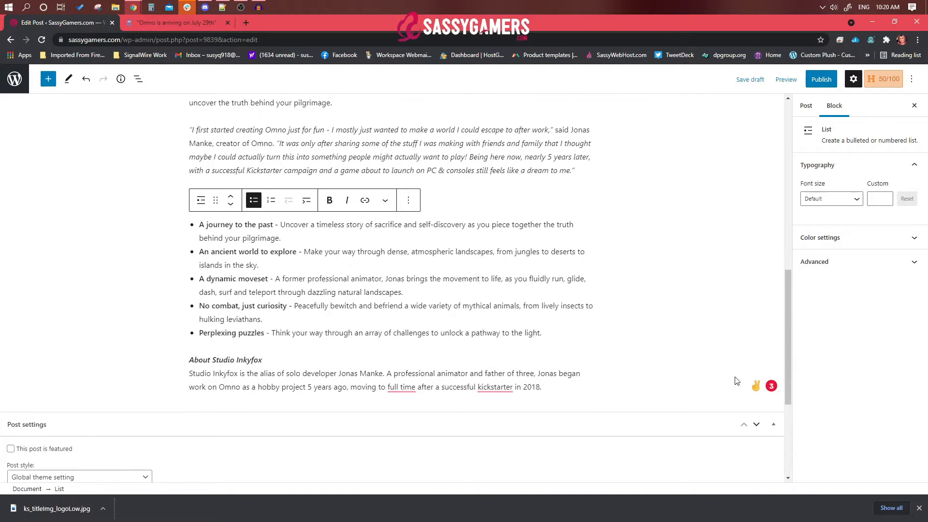
Add Omno to the grammar checker's dictionary and accept its corrections for "full-time" and "kickstarter" in the studio paragraph.
{"action": "left_click", "coordinate": [771, 386]}
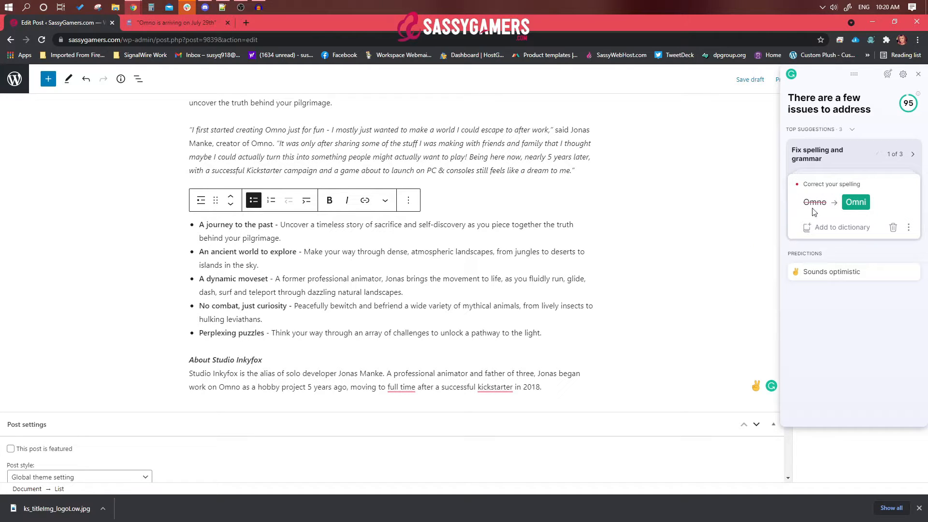
{"action": "left_click", "coordinate": [855, 228]}
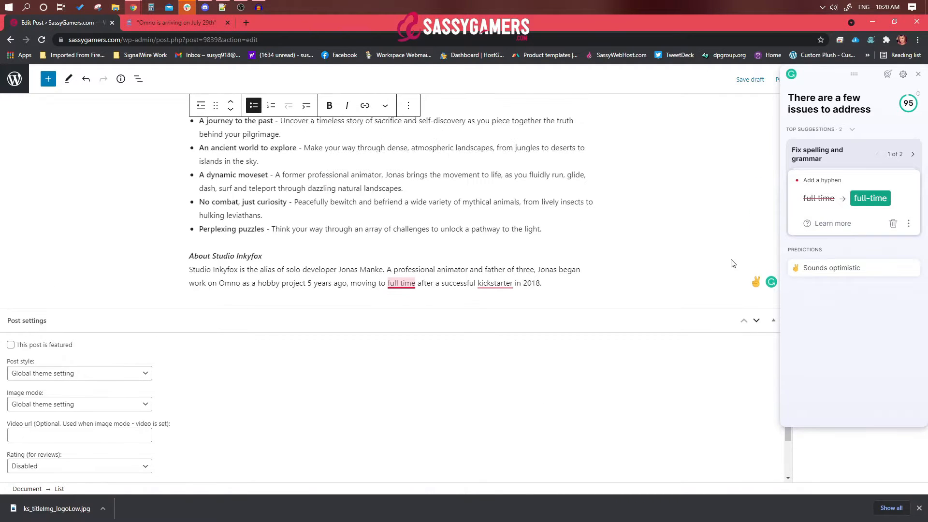
{"action": "left_click", "coordinate": [869, 199]}
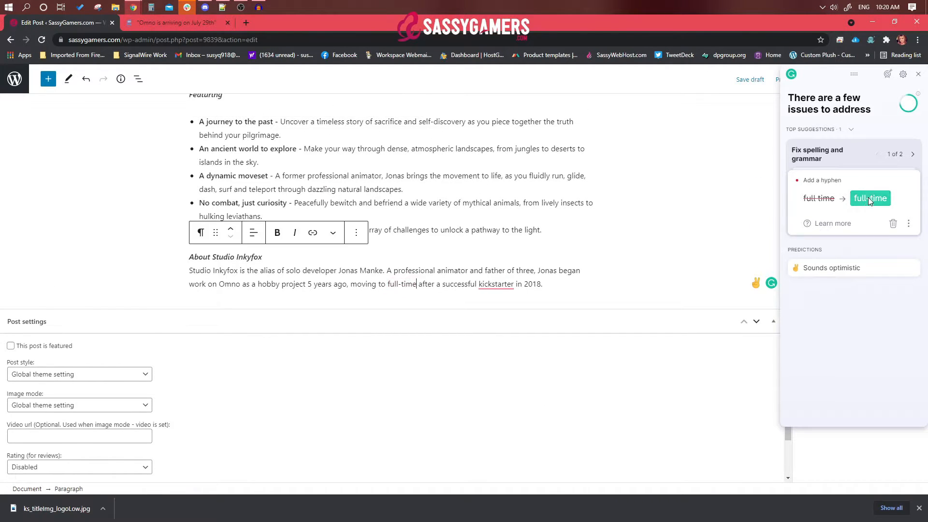
{"action": "left_click", "coordinate": [829, 217]}
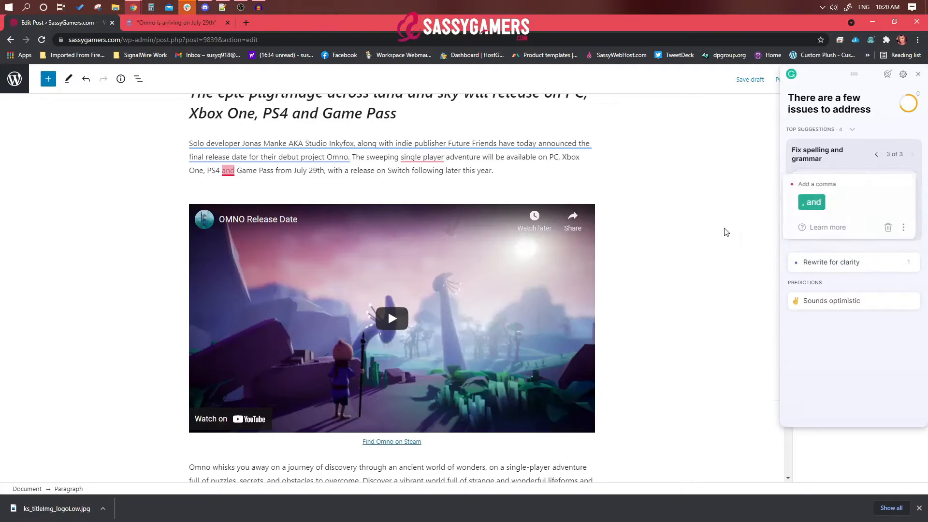
In the opening paragraph, add commas after PS4 and Future Friends, hyphenate "single-player", remove "have today" and close the grammar checker.
{"action": "scroll", "coordinate": [730, 338], "scroll_direction": "down", "scroll_amount": 1}
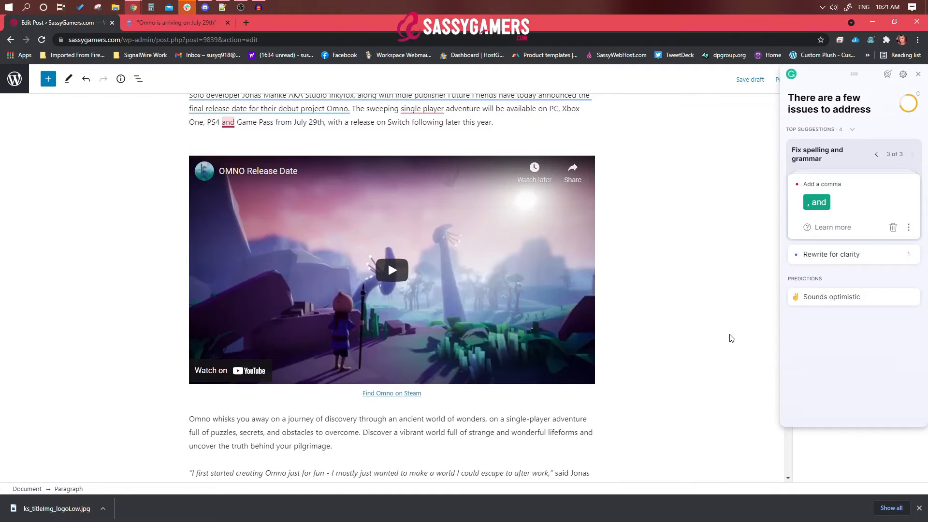
{"action": "scroll", "coordinate": [706, 317], "scroll_direction": "up", "scroll_amount": 3}
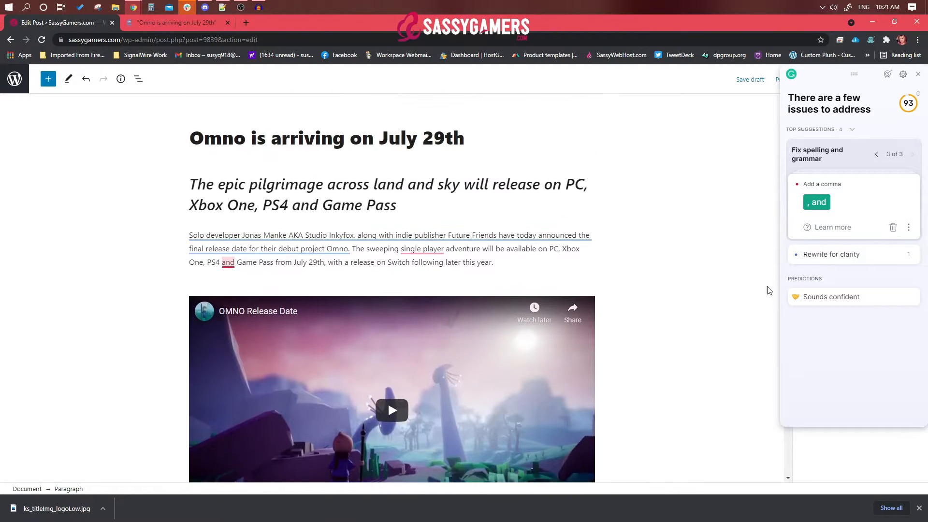
{"action": "left_click", "coordinate": [815, 202]}
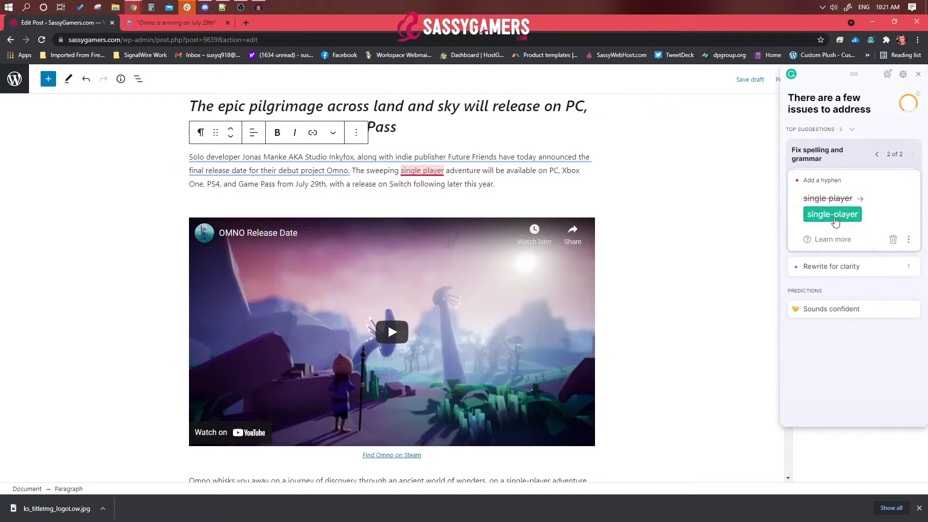
{"action": "left_click", "coordinate": [833, 214]}
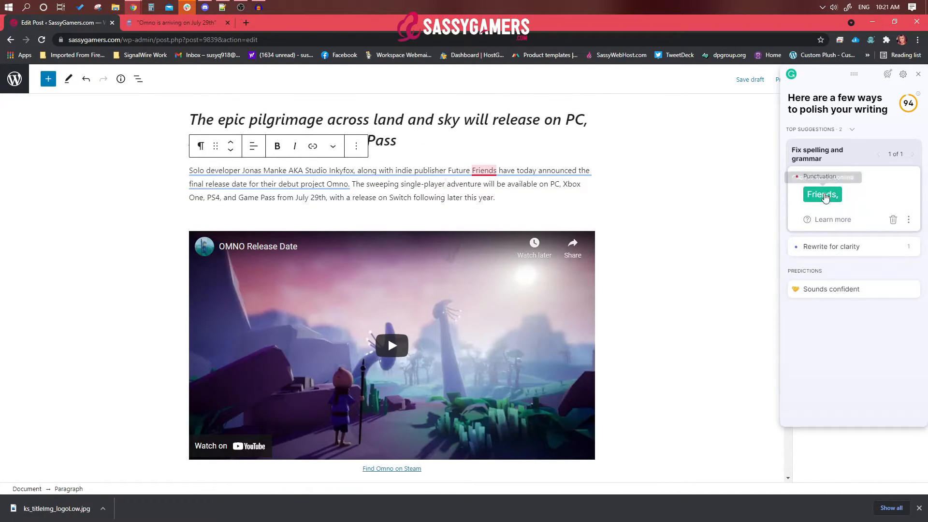
{"action": "left_click", "coordinate": [823, 196]}
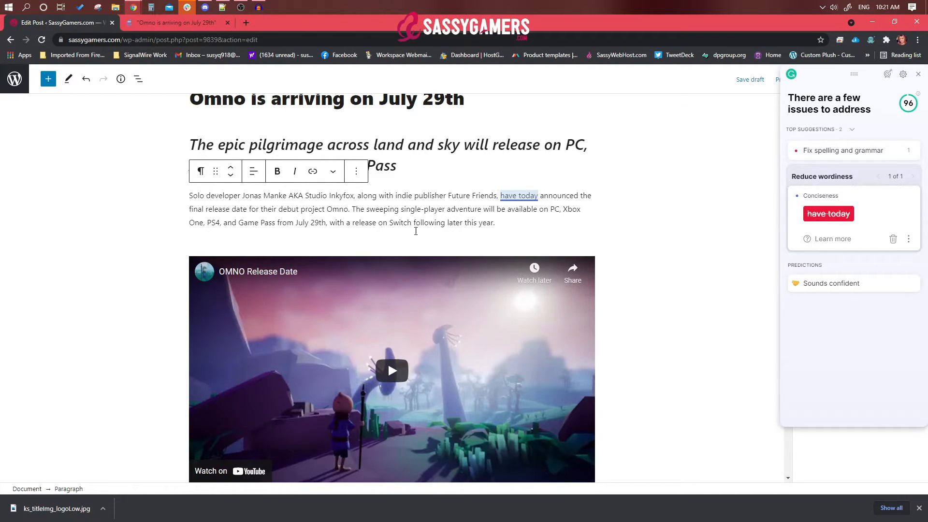
{"action": "left_click", "coordinate": [823, 215]}
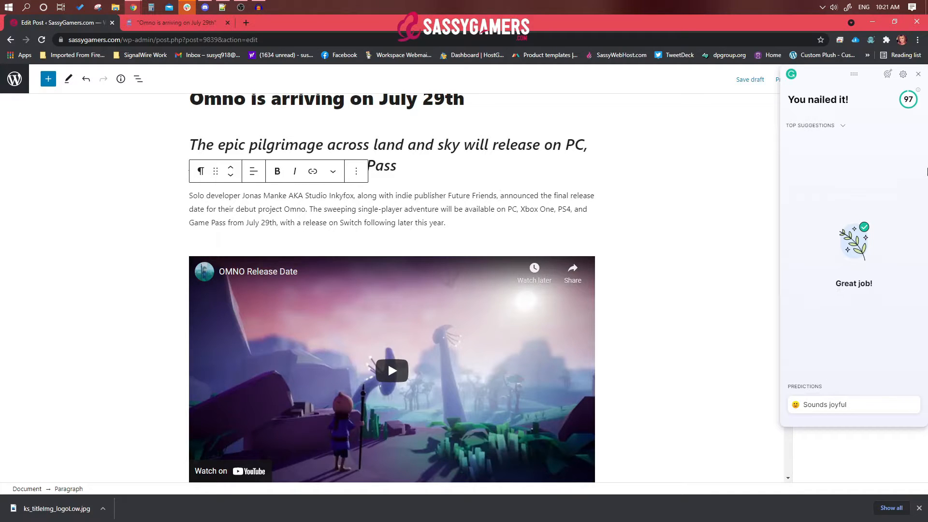
{"action": "left_click", "coordinate": [917, 75]}
{"action": "left_click", "coordinate": [672, 241]}
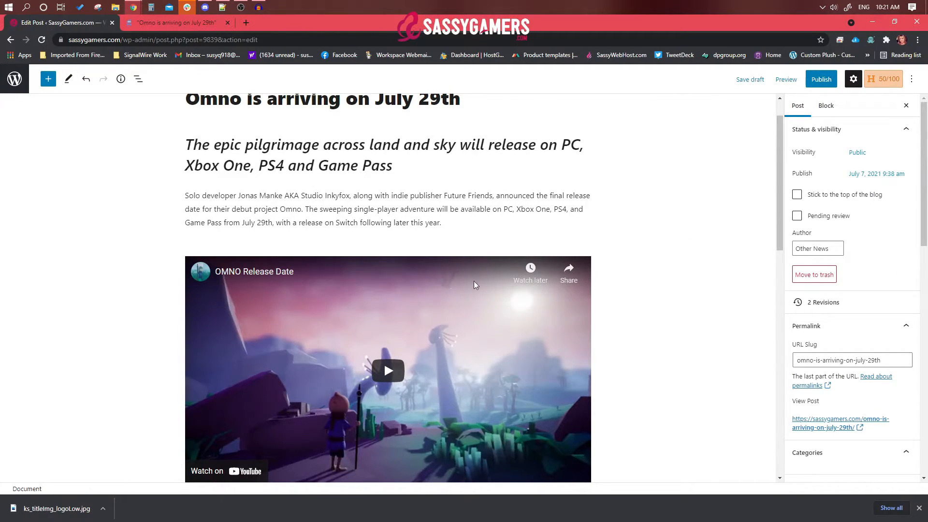
Examine the headline analysis of the post title, including its score, word balance, sentiment, headline type and character count.
{"action": "scroll", "coordinate": [663, 265], "scroll_direction": "up", "scroll_amount": 1}
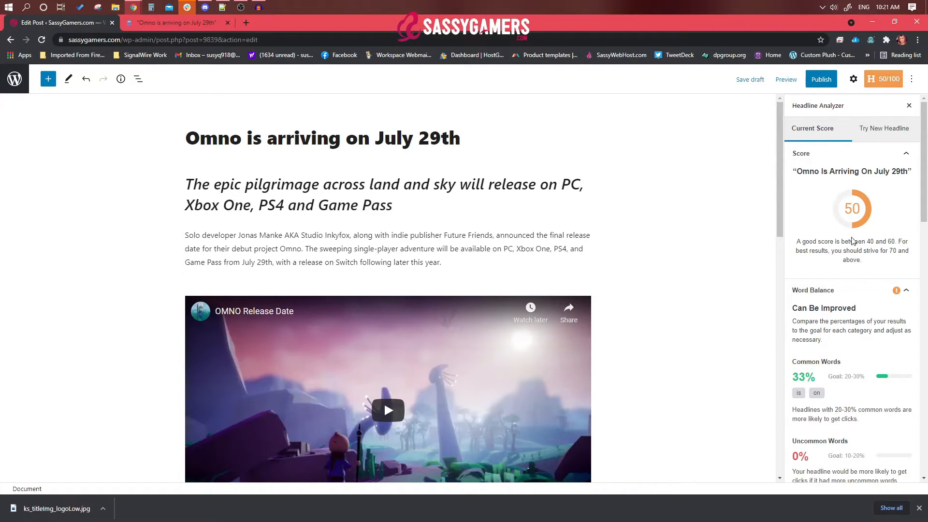
{"action": "scroll", "coordinate": [853, 241], "scroll_direction": "down", "scroll_amount": 1}
{"action": "scroll", "coordinate": [853, 241], "scroll_direction": "down", "scroll_amount": 3}
{"action": "scroll", "coordinate": [840, 203], "scroll_direction": "up", "scroll_amount": 1}
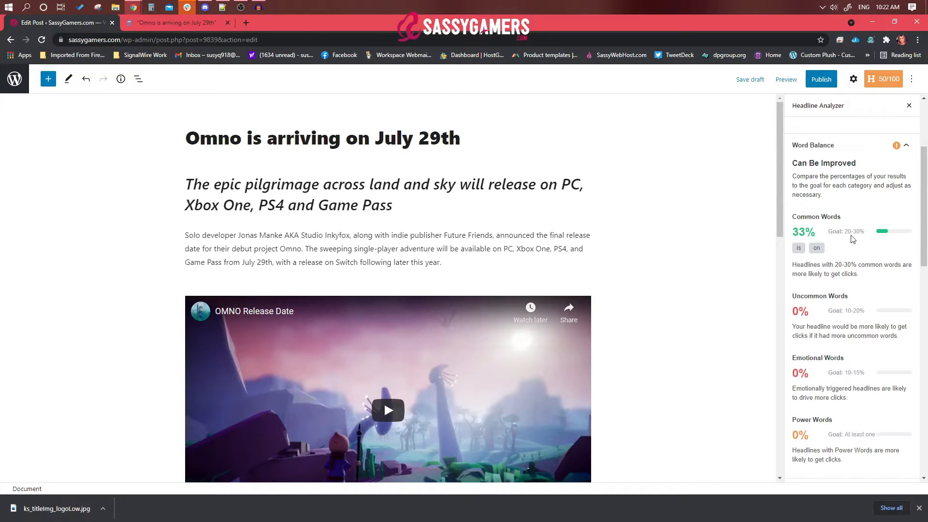
{"action": "scroll", "coordinate": [889, 240], "scroll_direction": "down", "scroll_amount": 2}
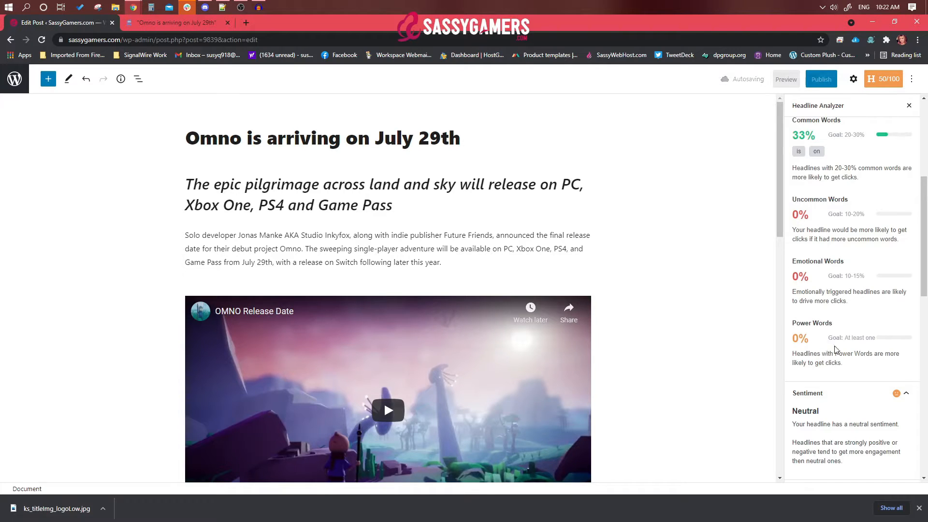
{"action": "scroll", "coordinate": [836, 345], "scroll_direction": "down", "scroll_amount": 2}
{"action": "scroll", "coordinate": [831, 342], "scroll_direction": "down", "scroll_amount": 2}
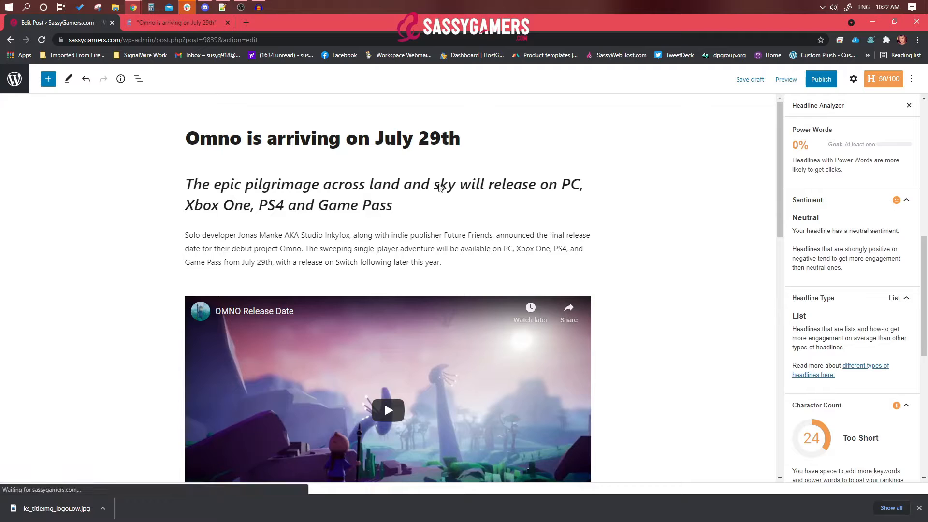
Search the web for social media power words and open the article "25 Words to Drive More Engagement with Your Social Media".
{"action": "left_click", "coordinate": [245, 23]}
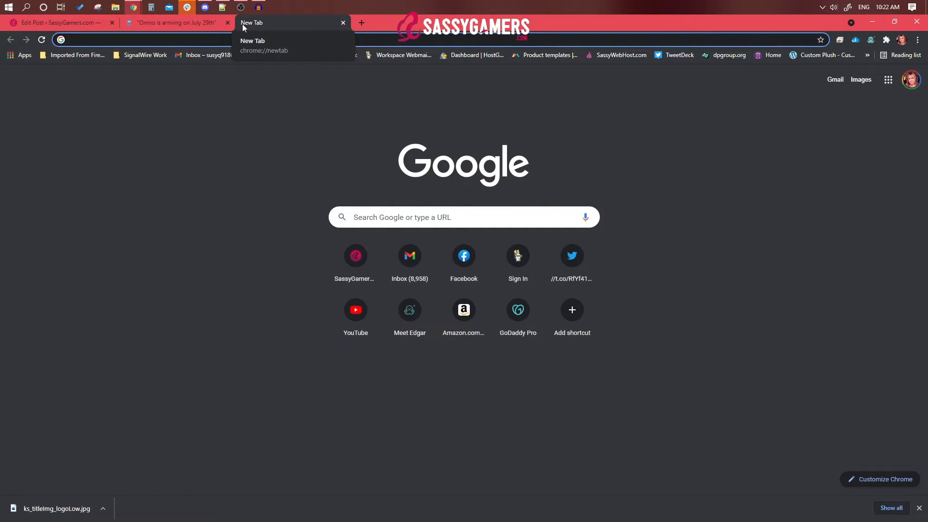
{"action": "type", "text": "social me"}
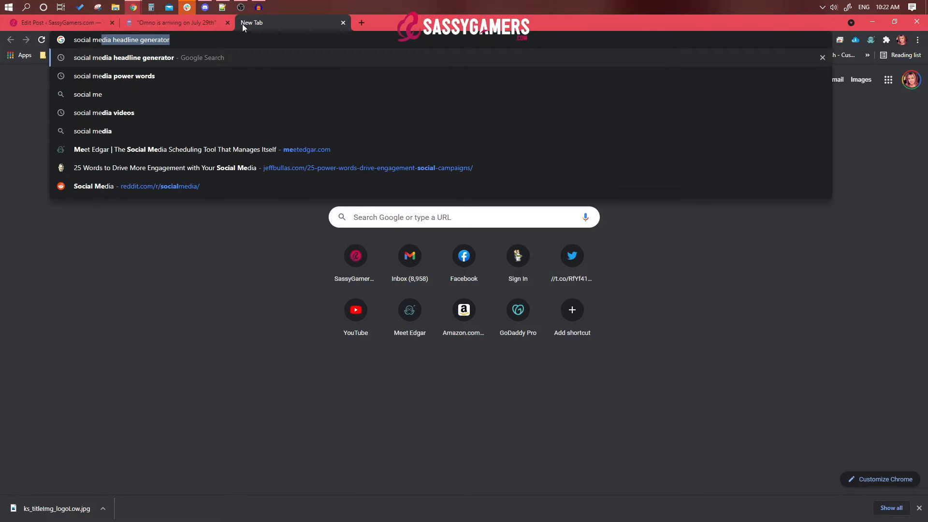
{"action": "type", "text": "dia po"}
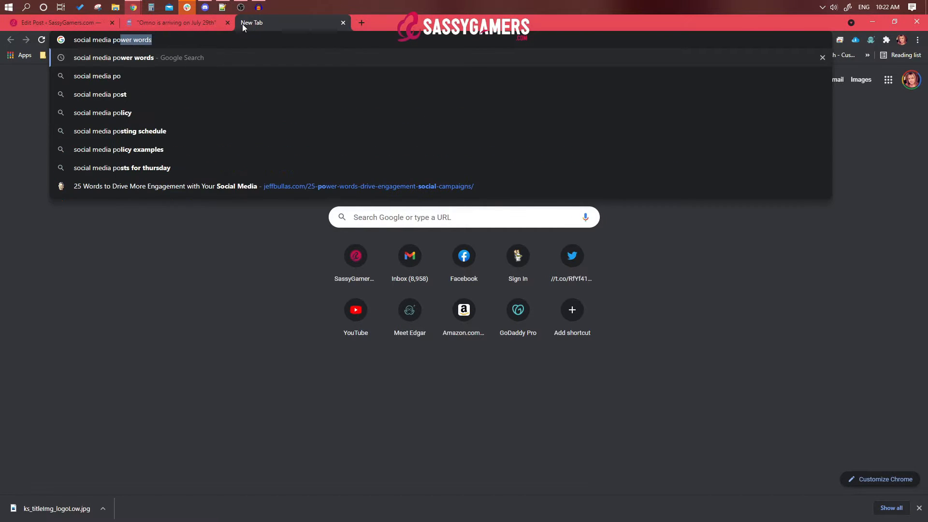
{"action": "key", "text": "Return"}
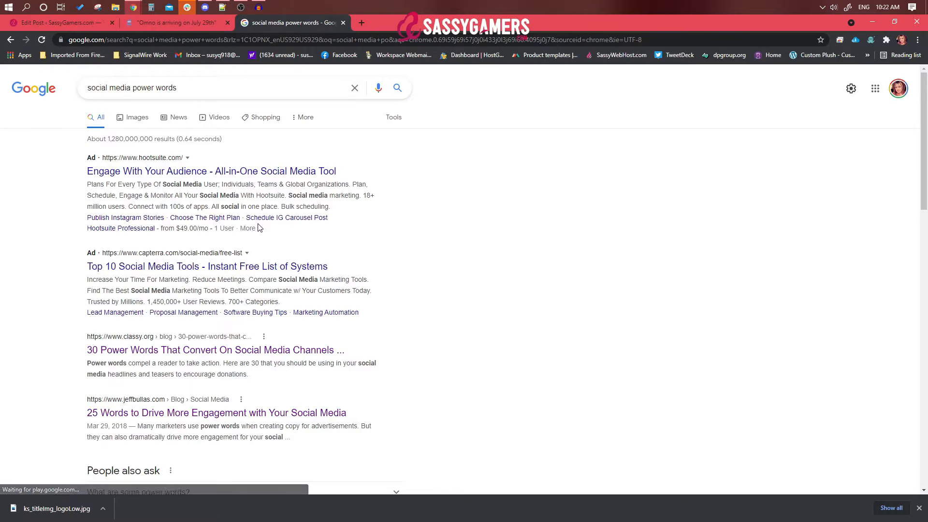
{"action": "scroll", "coordinate": [263, 309], "scroll_direction": "down", "scroll_amount": 1}
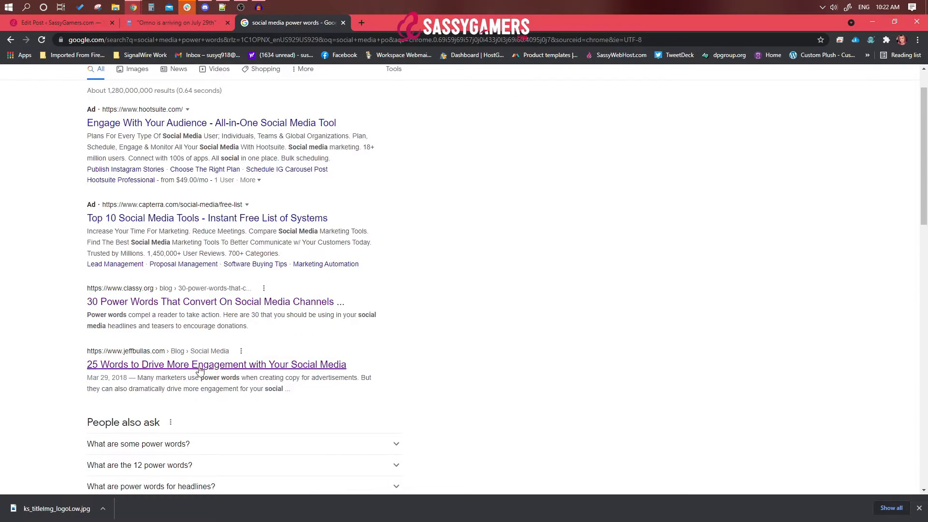
{"action": "left_click", "coordinate": [200, 370]}
Examine the article's power-word lists for advertising, Facebook and Twitter.
{"action": "scroll", "coordinate": [445, 351], "scroll_direction": "down", "scroll_amount": 6}
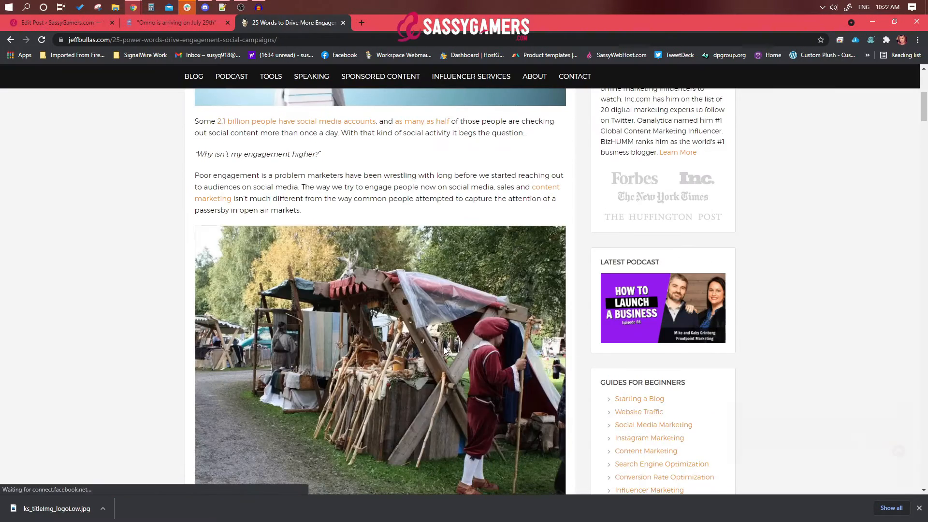
{"action": "scroll", "coordinate": [444, 350], "scroll_direction": "down", "scroll_amount": 15}
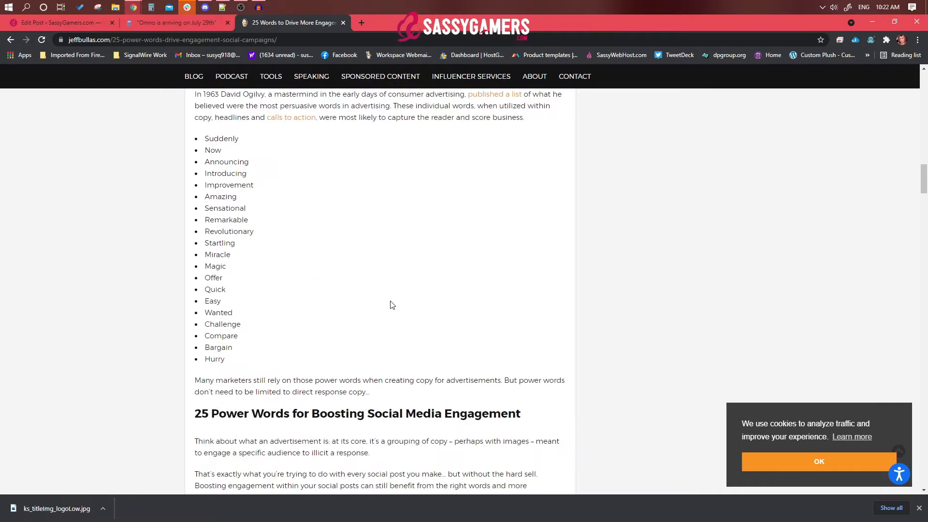
{"action": "scroll", "coordinate": [391, 305], "scroll_direction": "up", "scroll_amount": 1}
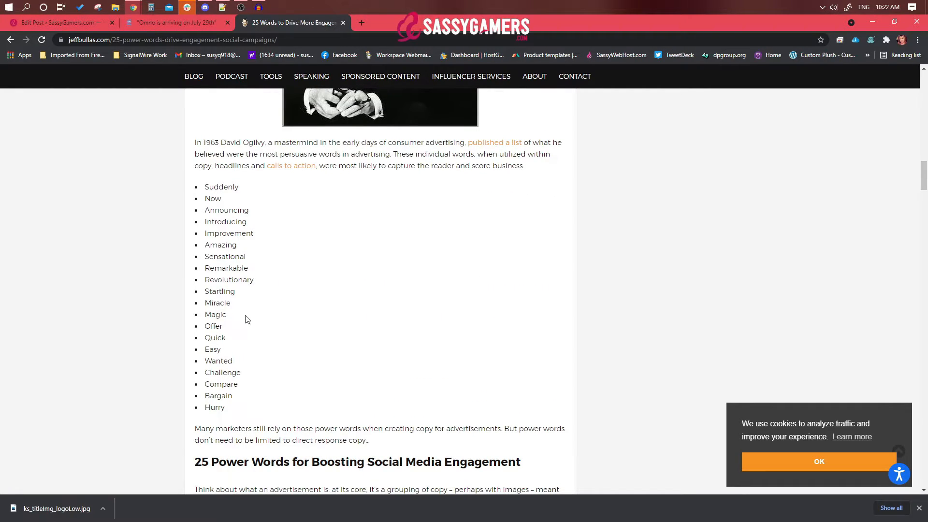
{"action": "scroll", "coordinate": [261, 285], "scroll_direction": "down", "scroll_amount": 1}
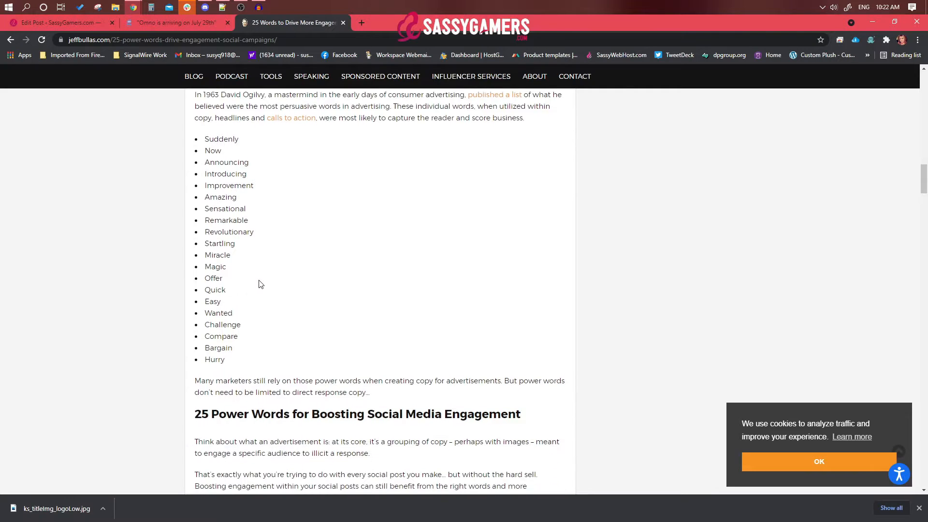
{"action": "scroll", "coordinate": [239, 215], "scroll_direction": "up", "scroll_amount": 3}
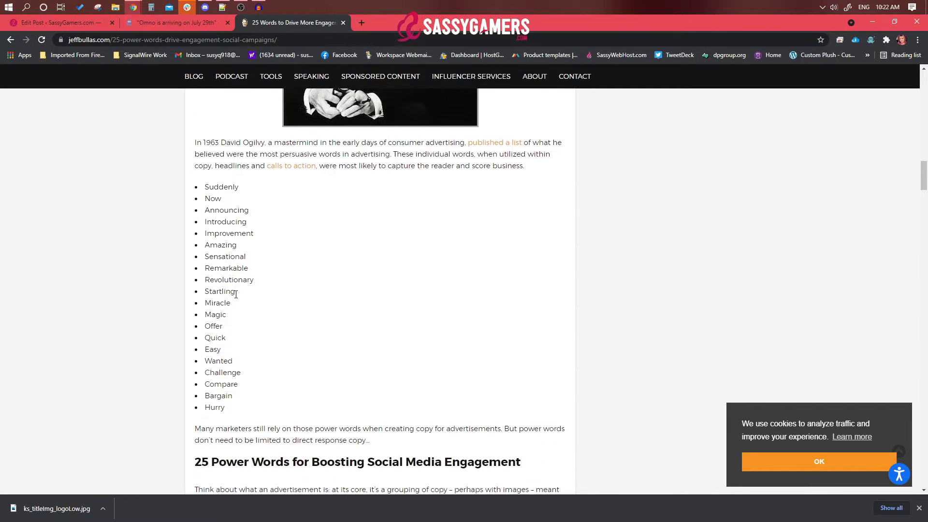
{"action": "scroll", "coordinate": [235, 294], "scroll_direction": "down", "scroll_amount": 5}
{"action": "scroll", "coordinate": [236, 295], "scroll_direction": "down", "scroll_amount": 12}
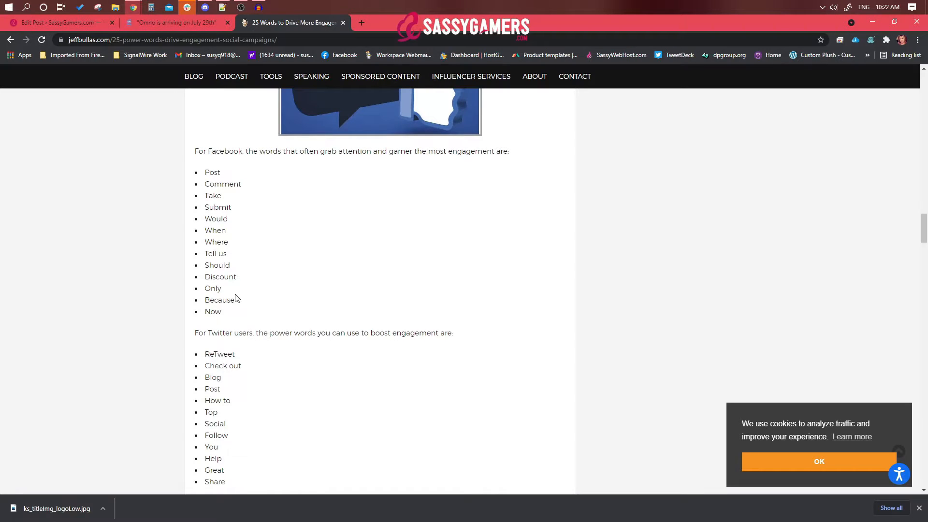
{"action": "scroll", "coordinate": [261, 219], "scroll_direction": "down", "scroll_amount": 3}
{"action": "scroll", "coordinate": [261, 219], "scroll_direction": "up", "scroll_amount": 3}
Return to the Omno post and look through its headline analysis and article text for wording that could strengthen the title.
{"action": "left_click", "coordinate": [209, 23]}
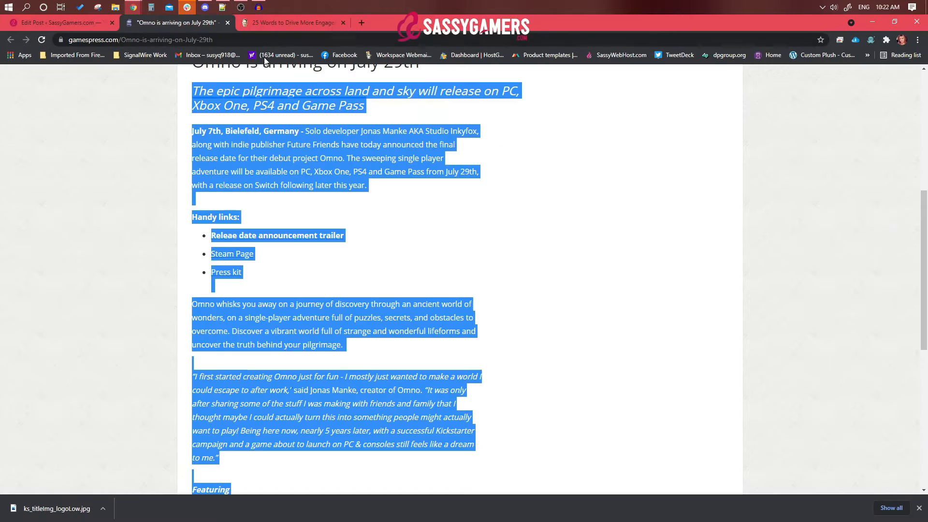
{"action": "scroll", "coordinate": [242, 124], "scroll_direction": "up", "scroll_amount": 5}
{"action": "left_click", "coordinate": [67, 23]}
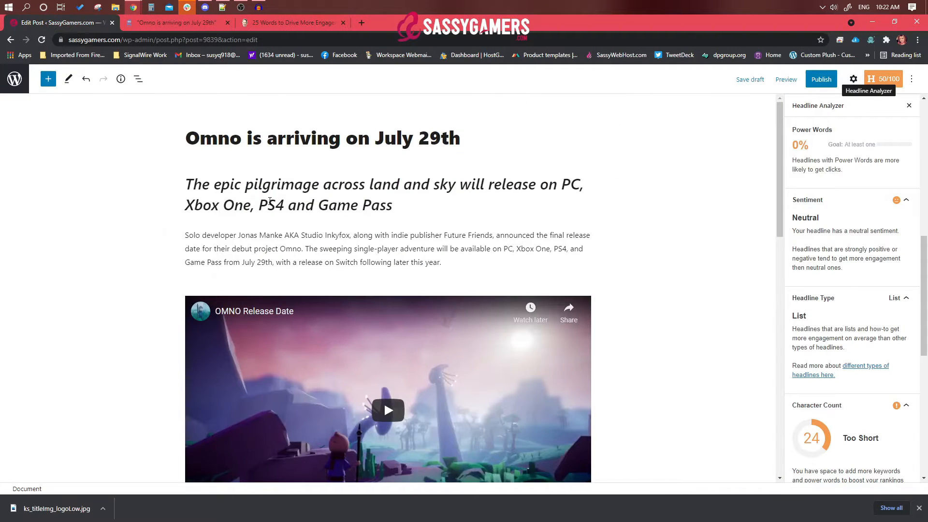
{"action": "scroll", "coordinate": [839, 351], "scroll_direction": "down", "scroll_amount": 3}
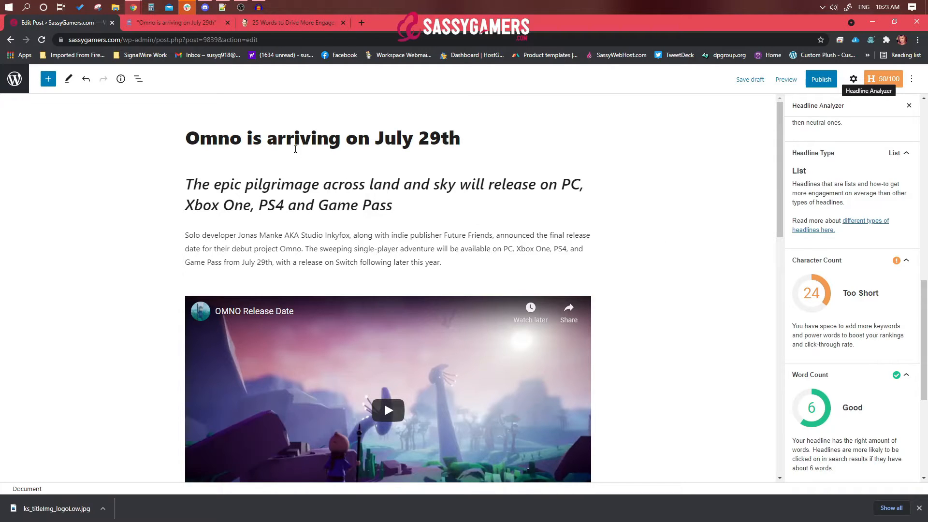
{"action": "left_click", "coordinate": [188, 145]}
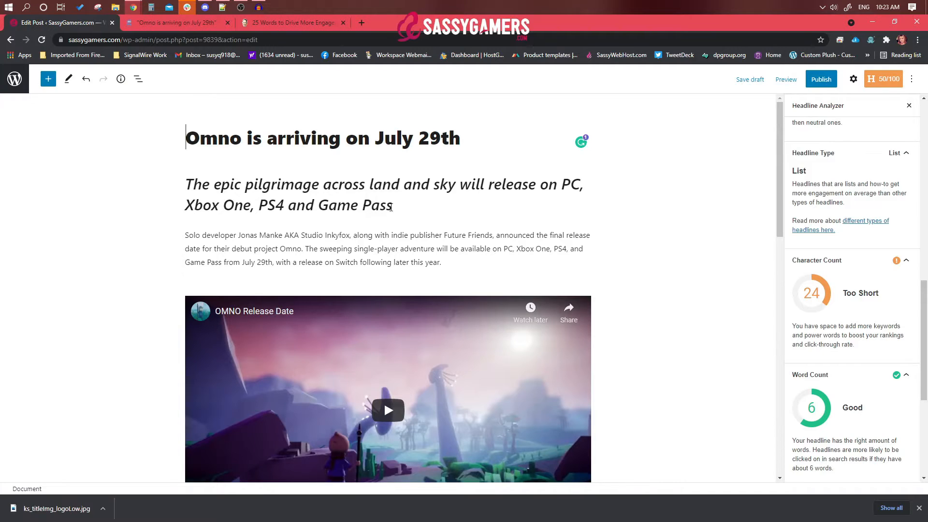
{"action": "scroll", "coordinate": [392, 211], "scroll_direction": "down", "scroll_amount": 8}
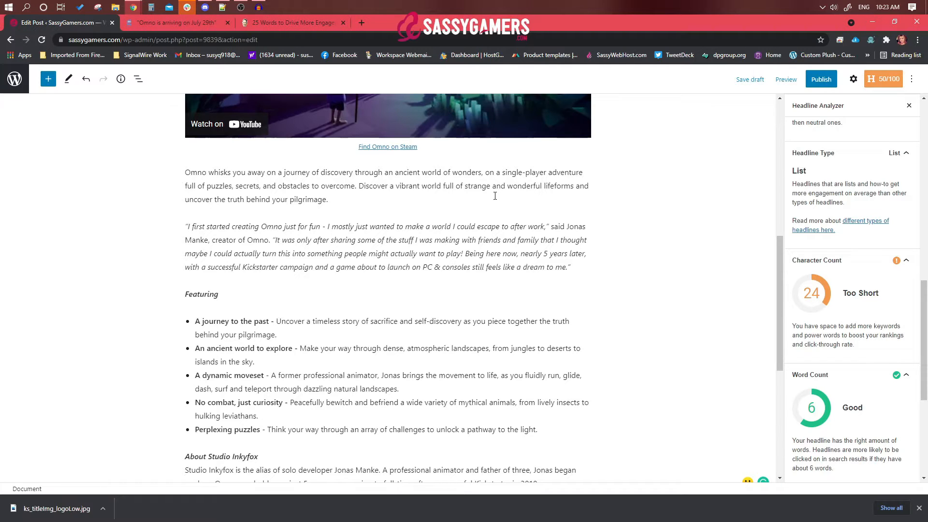
{"action": "scroll", "coordinate": [495, 196], "scroll_direction": "up", "scroll_amount": 8}
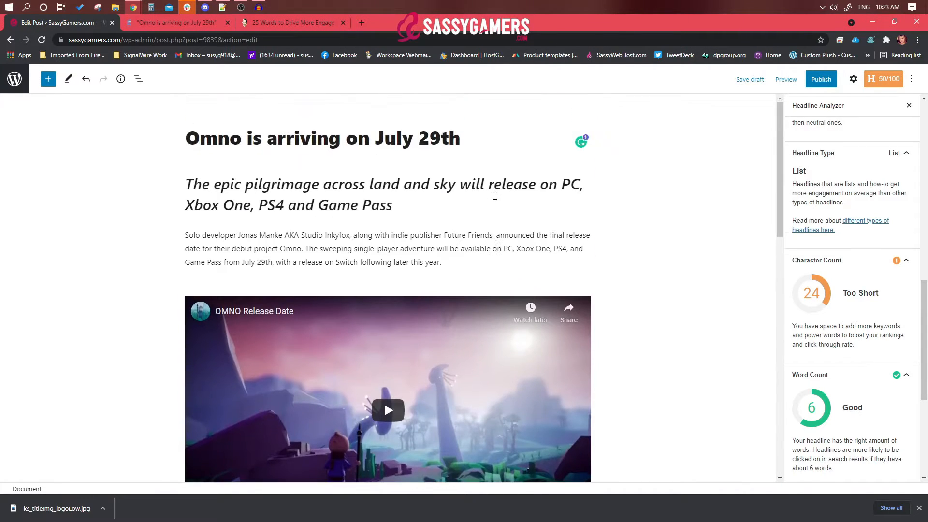
{"action": "scroll", "coordinate": [184, 154], "scroll_direction": "down", "scroll_amount": 4}
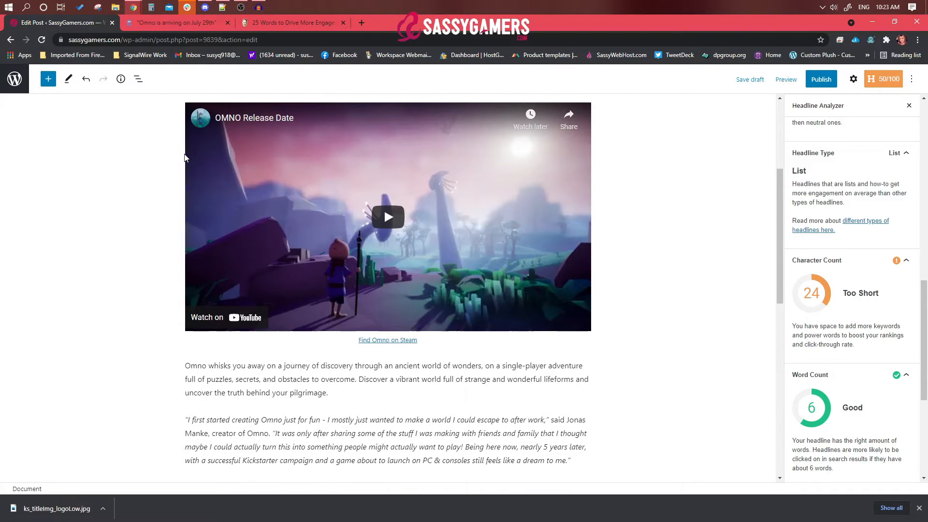
{"action": "scroll", "coordinate": [187, 157], "scroll_direction": "up", "scroll_amount": 4}
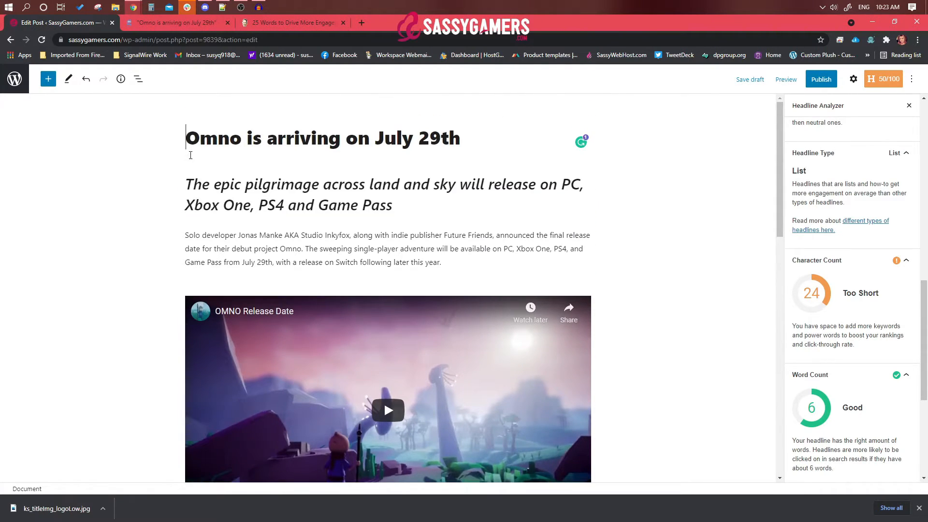
Change the post title to "New Puzzle-Adventure, Omno is arriving on July 29th!".
{"action": "left_click", "coordinate": [190, 156]}
{"action": "type", "text": "New "}
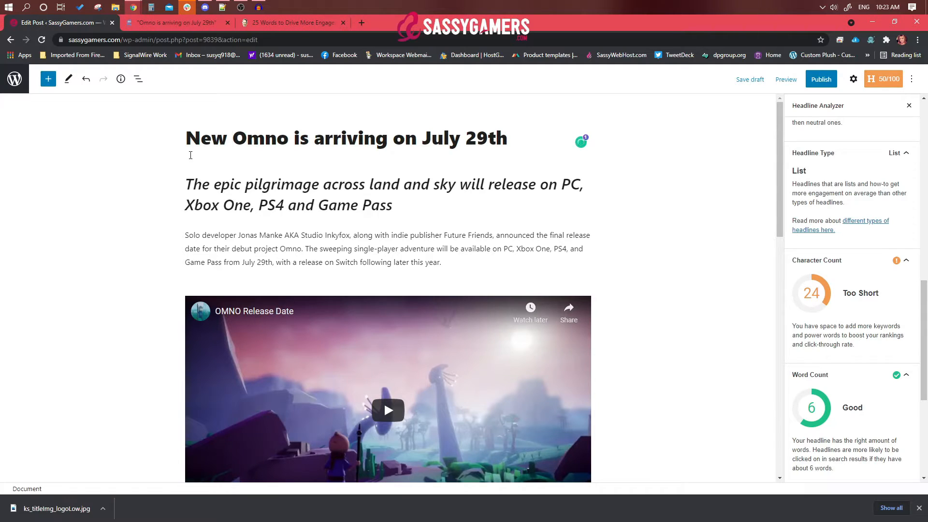
{"action": "type", "text": "Puzzle"}
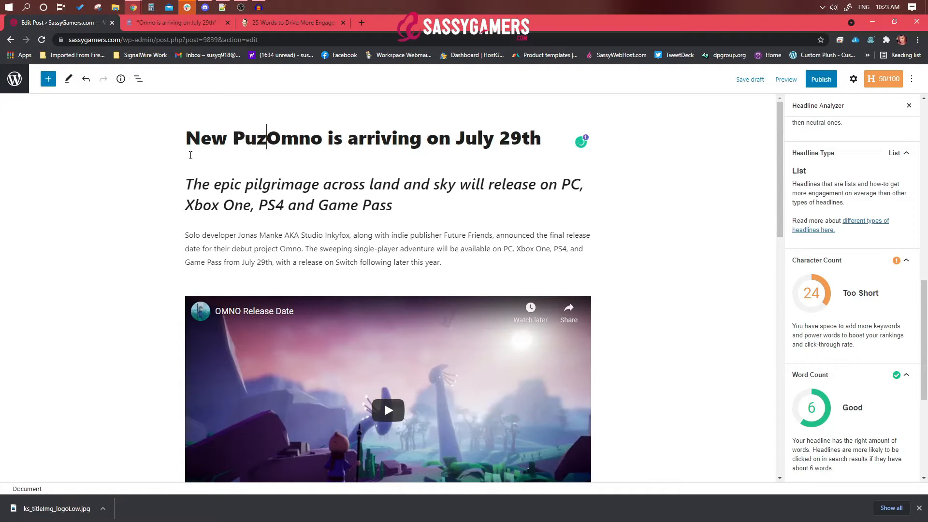
{"action": "type", "text": "-"}
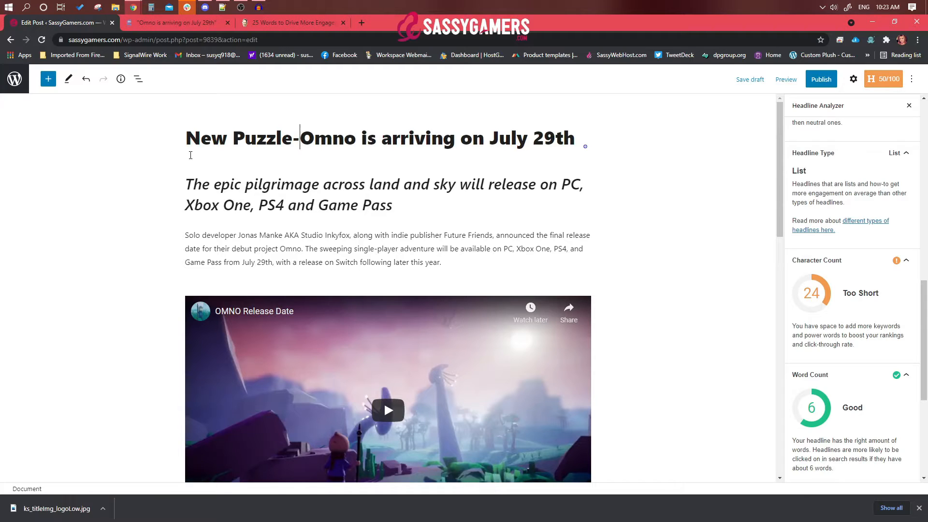
{"action": "type", "text": "Adventure"}
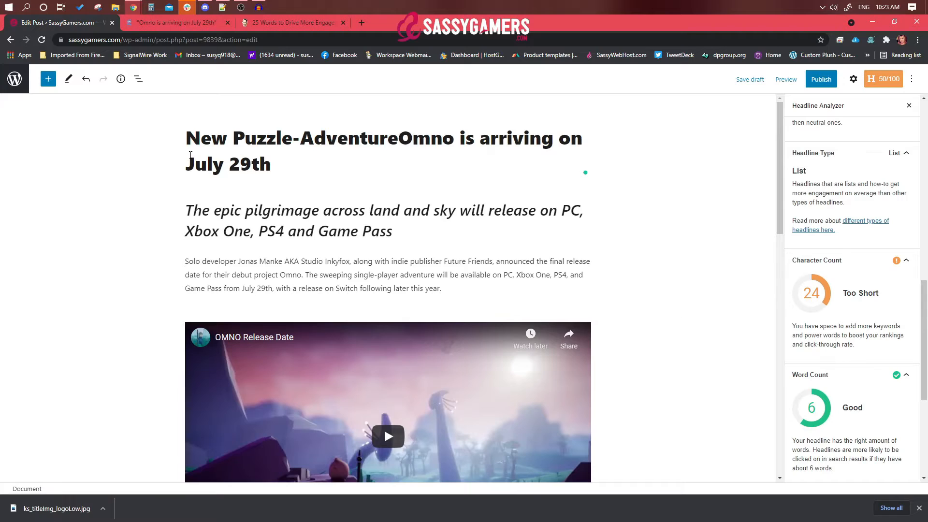
{"action": "type", "text": ","}
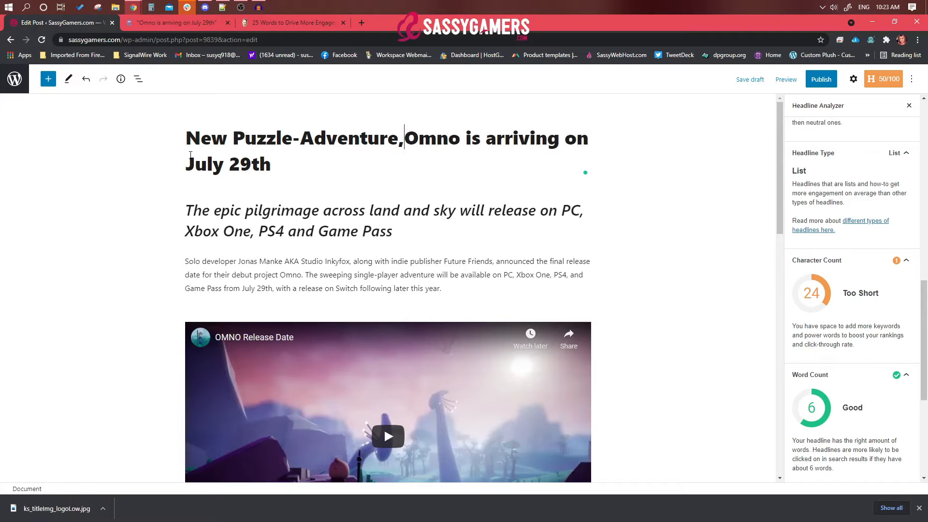
{"action": "key", "text": "ctrl+Right"}
{"action": "key", "text": "Left"}
{"action": "key", "text": "Down"}
{"action": "left_click", "coordinate": [404, 140]}
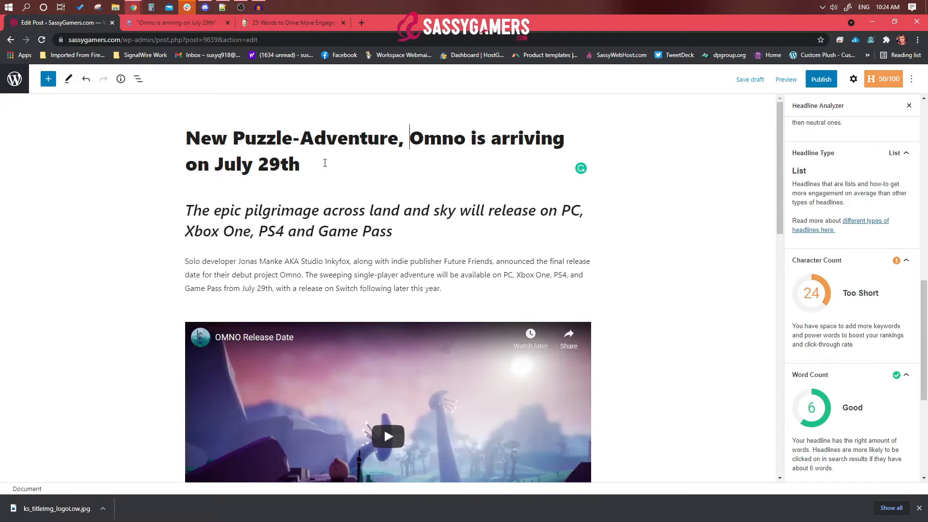
{"action": "left_click", "coordinate": [325, 162]}
{"action": "type", "text": "!"}
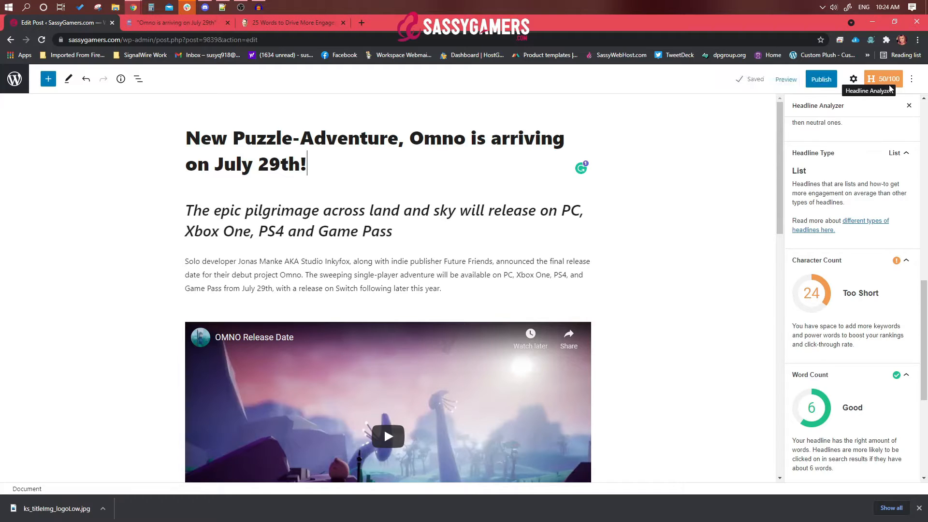
Refresh the headline analysis for the revised title and examine its score and word balance.
{"action": "scroll", "coordinate": [845, 175], "scroll_direction": "up", "scroll_amount": 10}
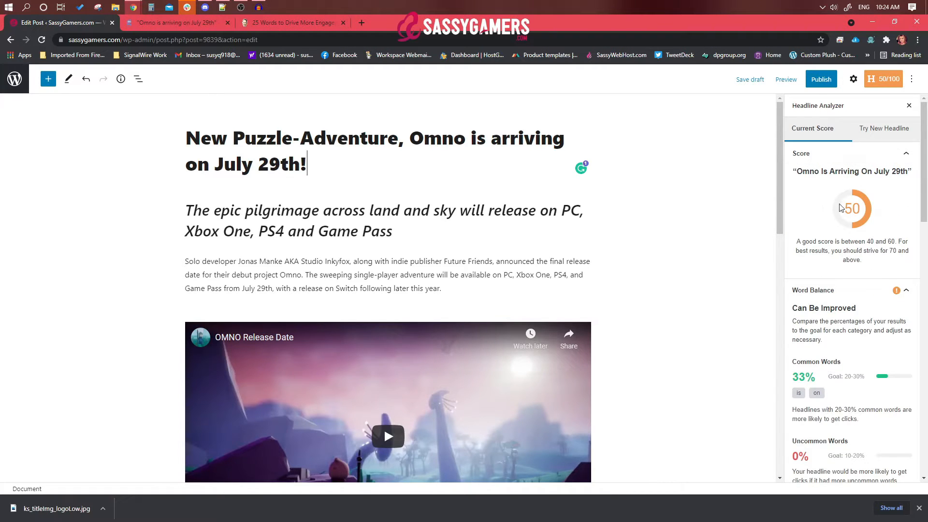
{"action": "left_click", "coordinate": [882, 80]}
{"action": "left_click", "coordinate": [877, 84]}
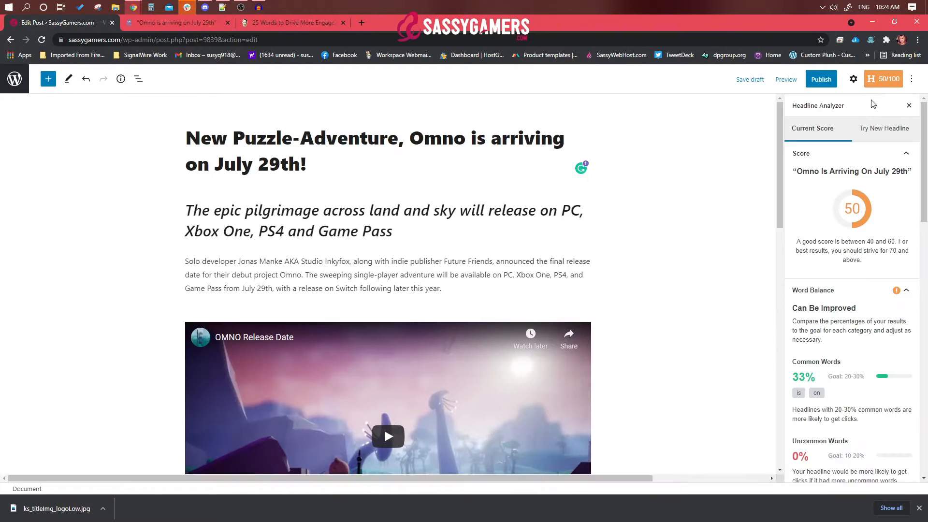
{"action": "left_click", "coordinate": [875, 129]}
{"action": "left_click", "coordinate": [822, 129]}
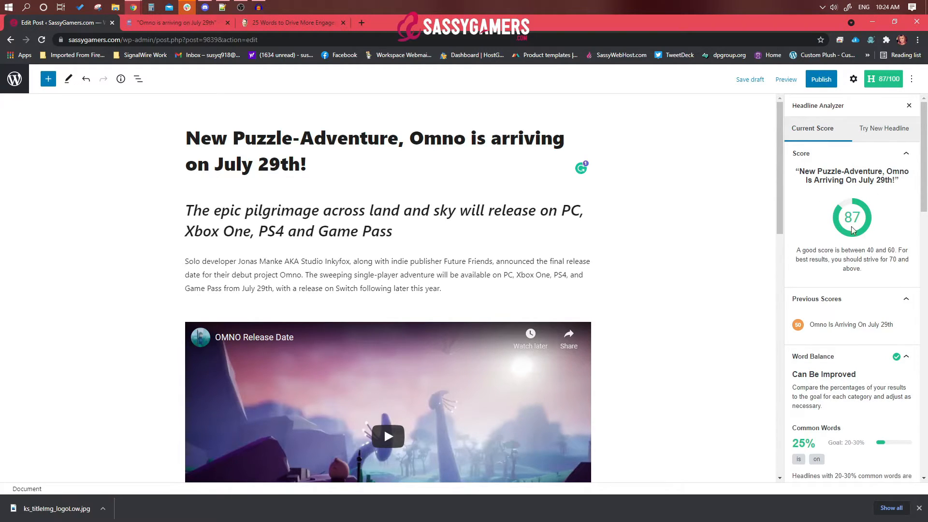
{"action": "scroll", "coordinate": [850, 231], "scroll_direction": "down", "scroll_amount": 2}
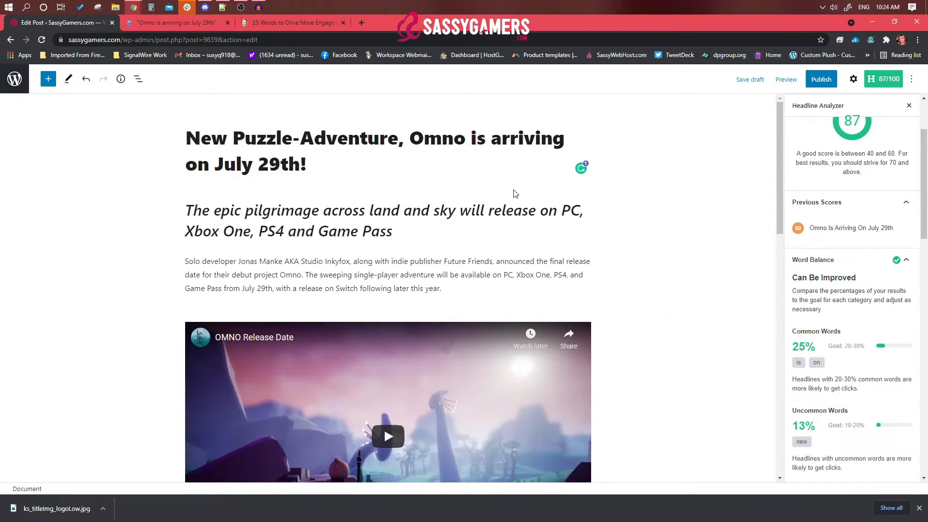
Accept the grammar checker's comma after Omno in the post title and close the checker.
{"action": "left_click", "coordinate": [581, 168]}
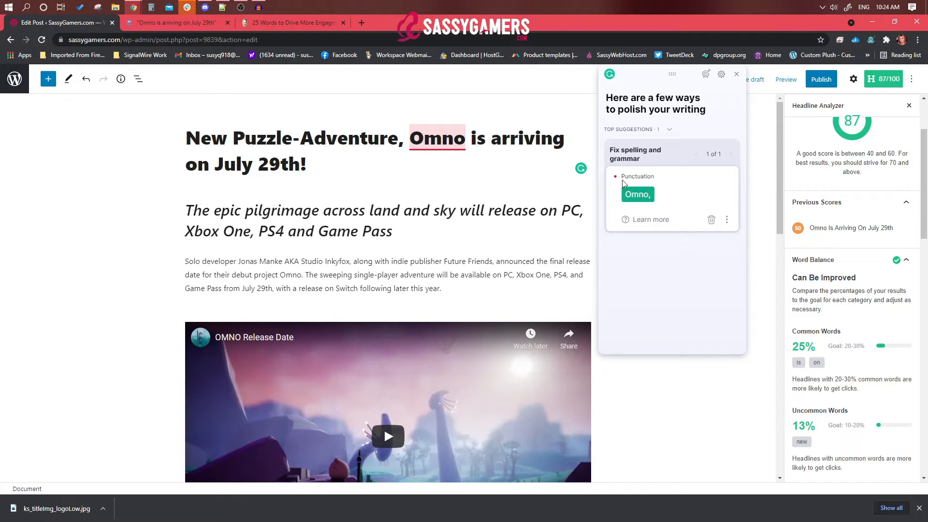
{"action": "left_click", "coordinate": [638, 194]}
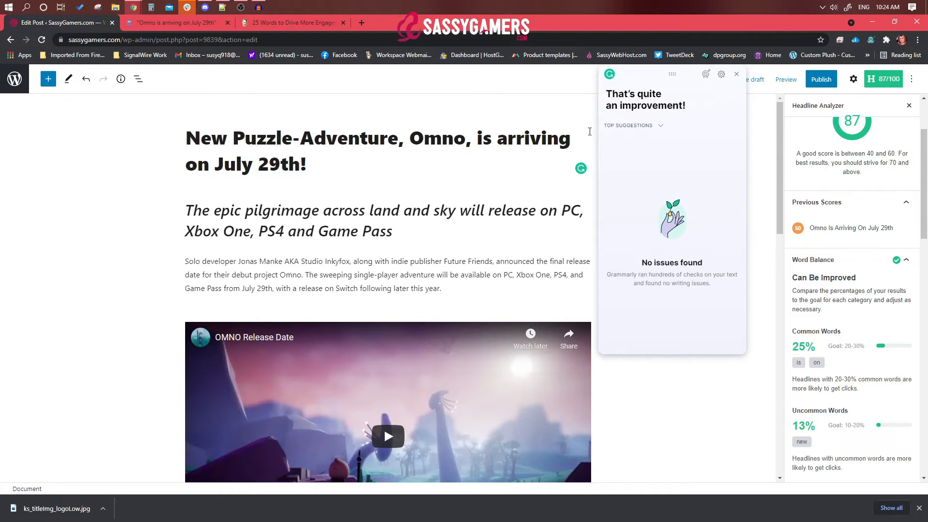
{"action": "left_click", "coordinate": [737, 74]}
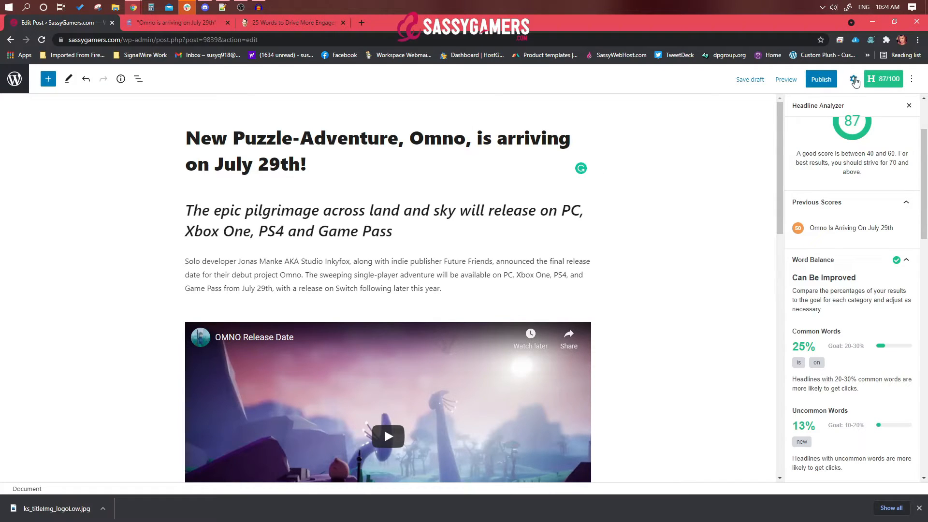
Show the post settings and review the article from its title and trailer down to the feature list.
{"action": "left_click", "coordinate": [853, 79]}
{"action": "scroll", "coordinate": [841, 163], "scroll_direction": "up", "scroll_amount": 2}
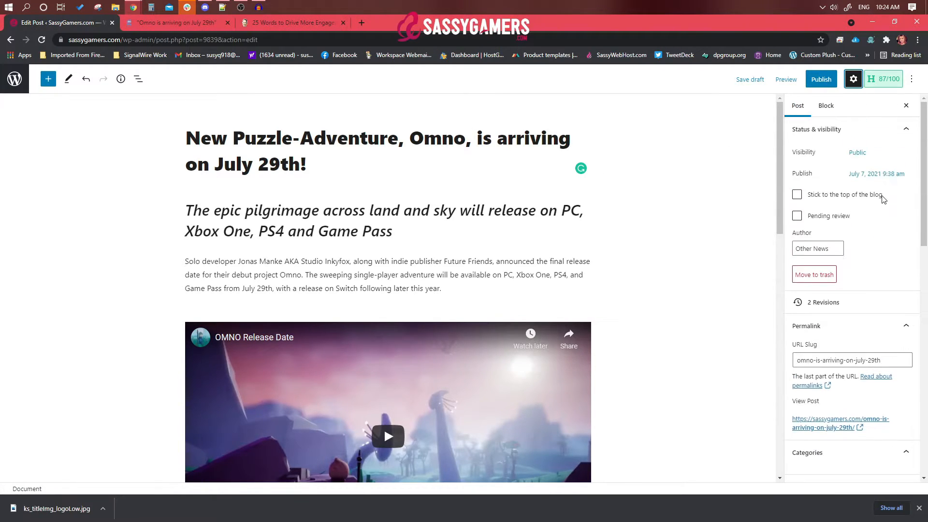
{"action": "scroll", "coordinate": [560, 202], "scroll_direction": "down", "scroll_amount": 12}
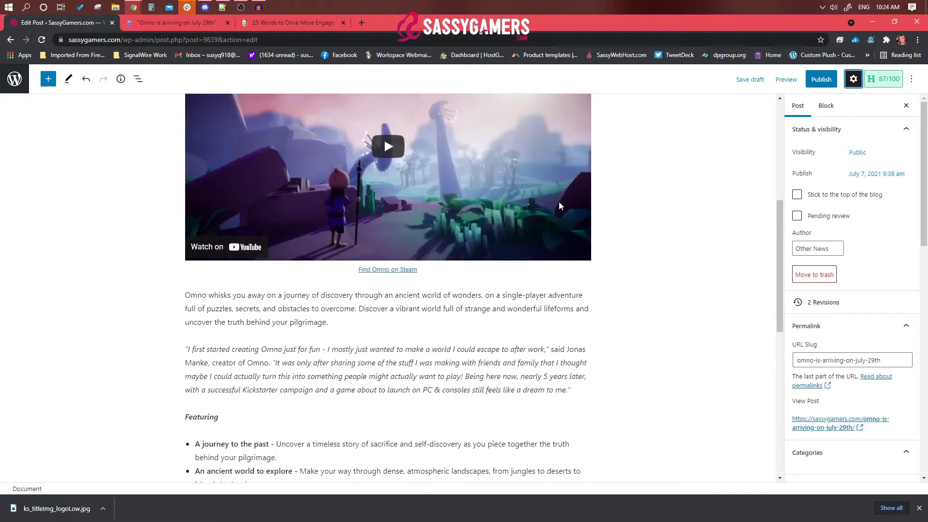
{"action": "scroll", "coordinate": [559, 201], "scroll_direction": "up", "scroll_amount": 4}
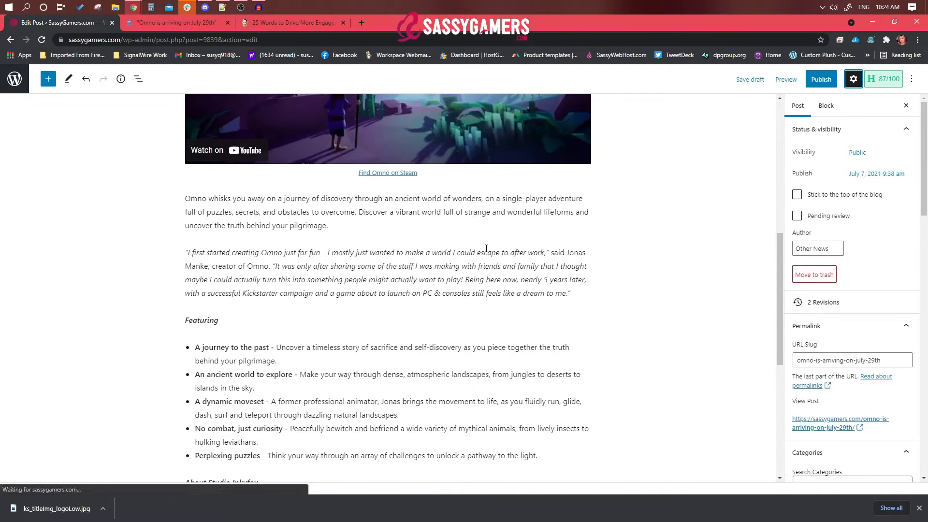
{"action": "scroll", "coordinate": [403, 321], "scroll_direction": "up", "scroll_amount": 3}
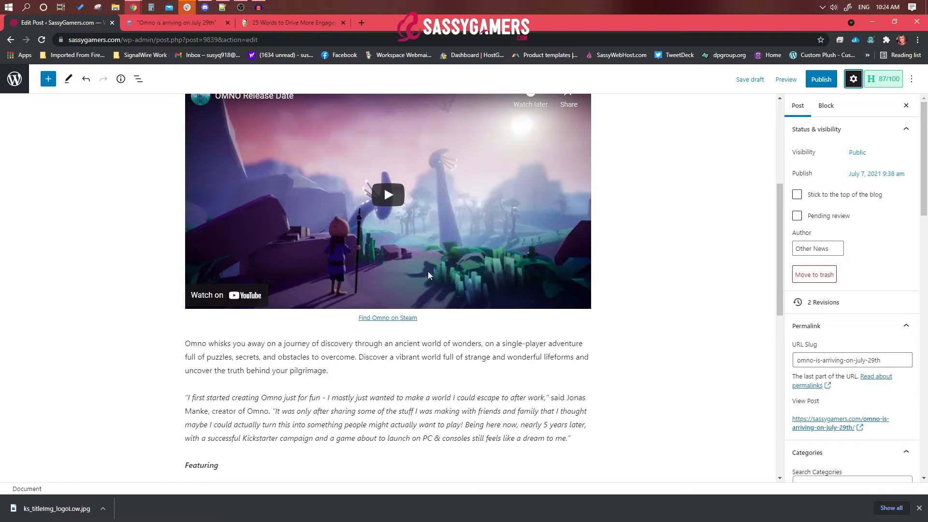
{"action": "scroll", "coordinate": [403, 321], "scroll_direction": "up", "scroll_amount": 5}
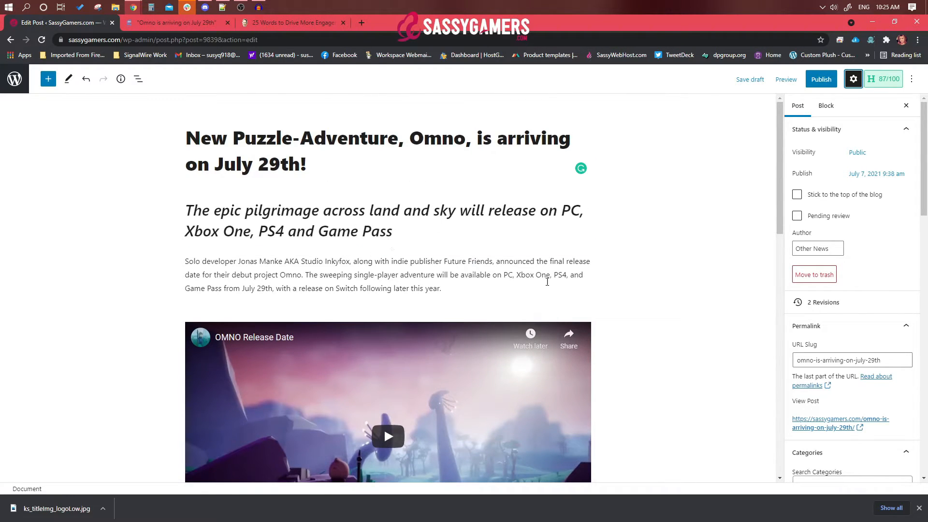
{"action": "scroll", "coordinate": [547, 281], "scroll_direction": "down", "scroll_amount": 14}
{"action": "scroll", "coordinate": [427, 234], "scroll_direction": "up", "scroll_amount": 7}
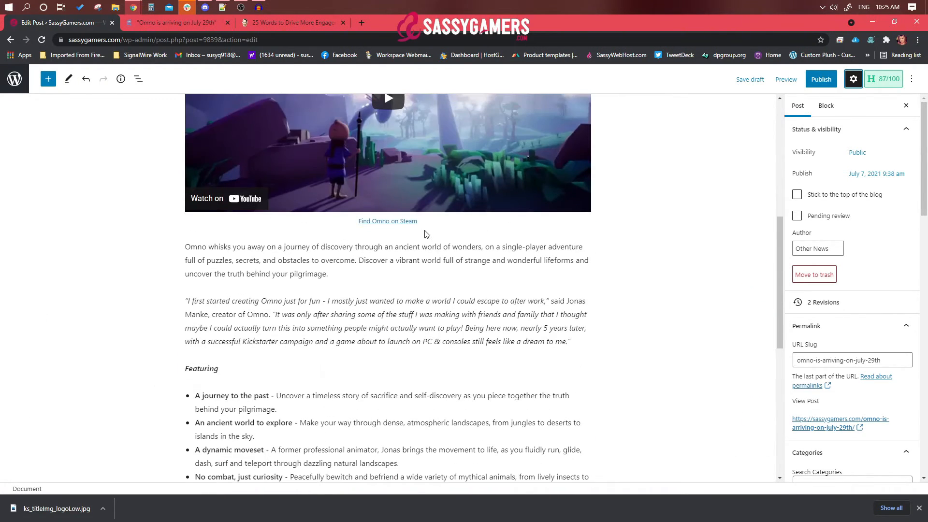
{"action": "scroll", "coordinate": [443, 272], "scroll_direction": "up", "scroll_amount": 6}
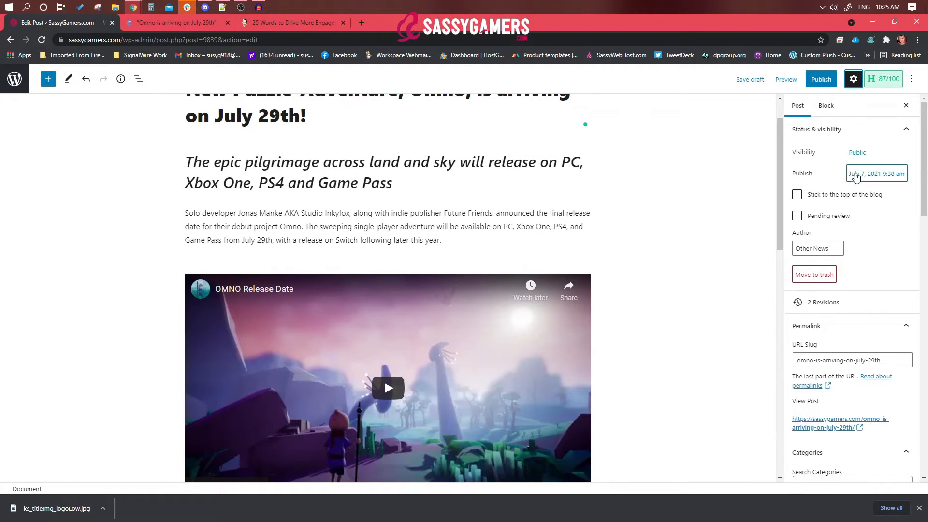
Reset the post's publish date to Immediately and change its editorial status to Published.
{"action": "left_click", "coordinate": [856, 175]}
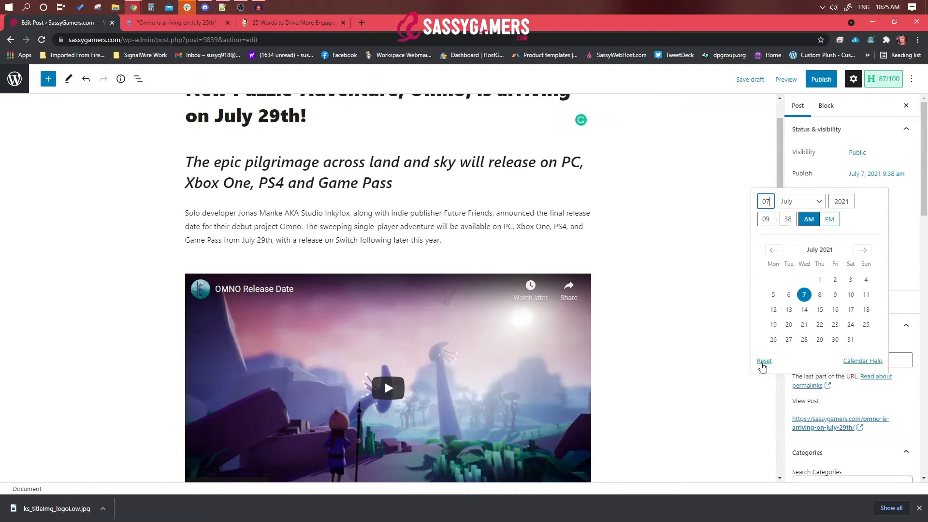
{"action": "left_click", "coordinate": [762, 363]}
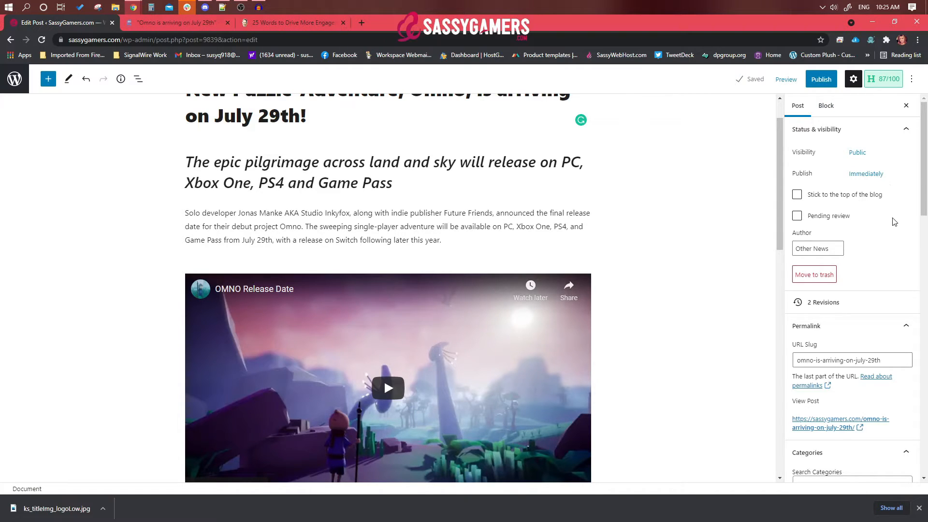
{"action": "scroll", "coordinate": [893, 223], "scroll_direction": "down", "scroll_amount": 8}
{"action": "scroll", "coordinate": [892, 220], "scroll_direction": "down", "scroll_amount": 10}
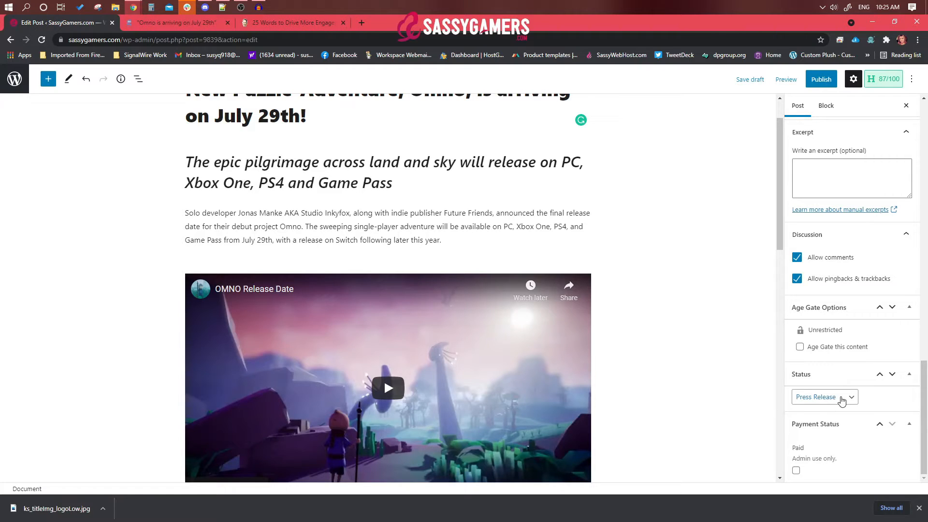
{"action": "left_click", "coordinate": [841, 400]}
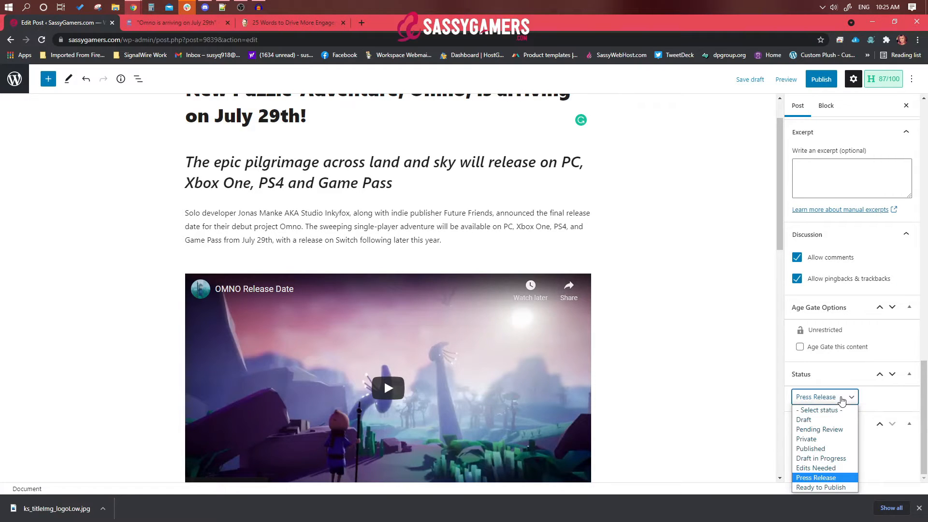
{"action": "left_click", "coordinate": [822, 449]}
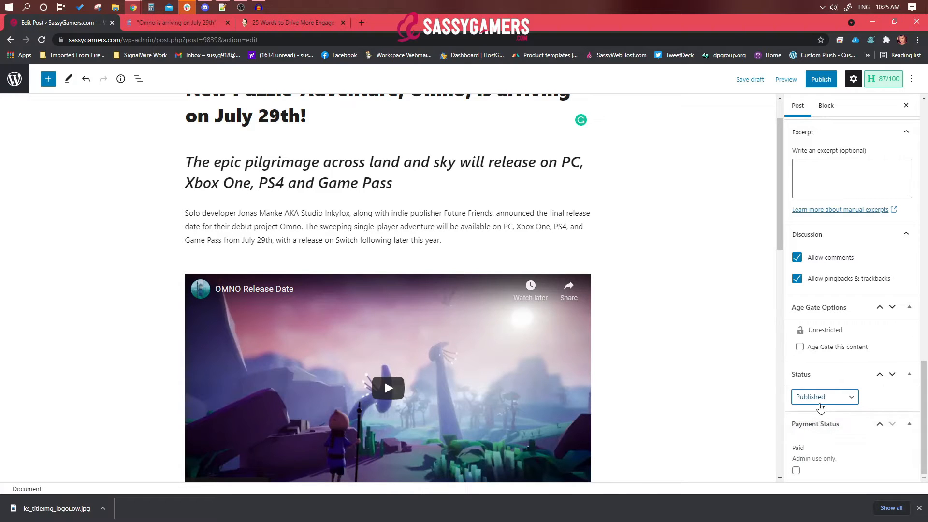
Publish the Omno post and confirm the pre-publish check.
{"action": "scroll", "coordinate": [899, 362], "scroll_direction": "up", "scroll_amount": 15}
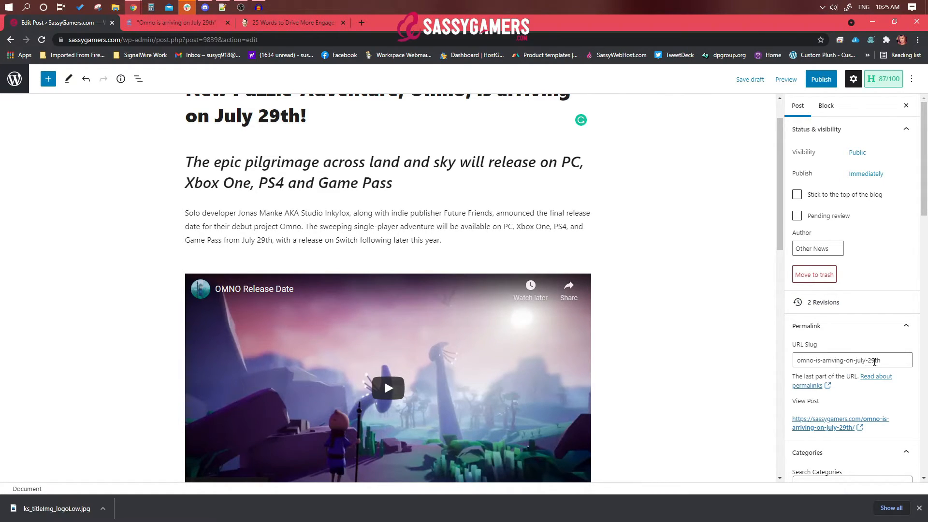
{"action": "scroll", "coordinate": [482, 196], "scroll_direction": "up", "scroll_amount": 1}
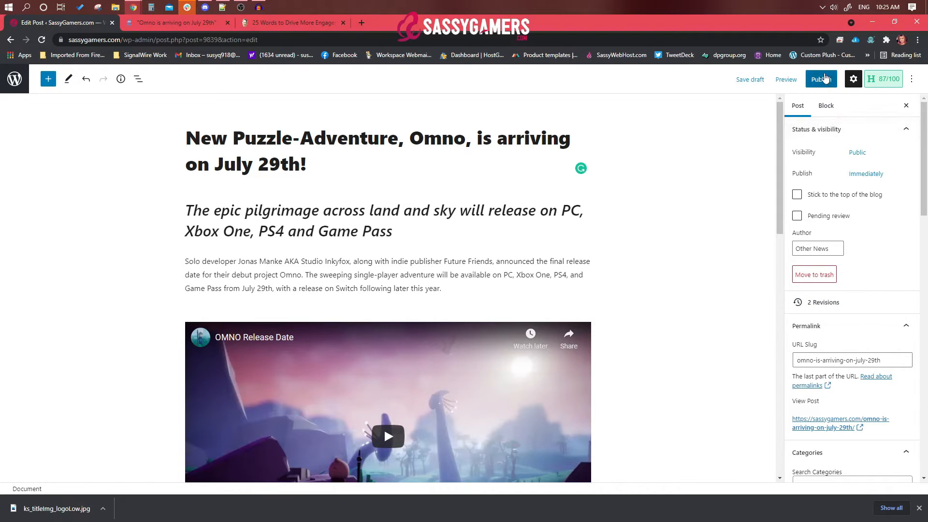
{"action": "left_click", "coordinate": [824, 81]}
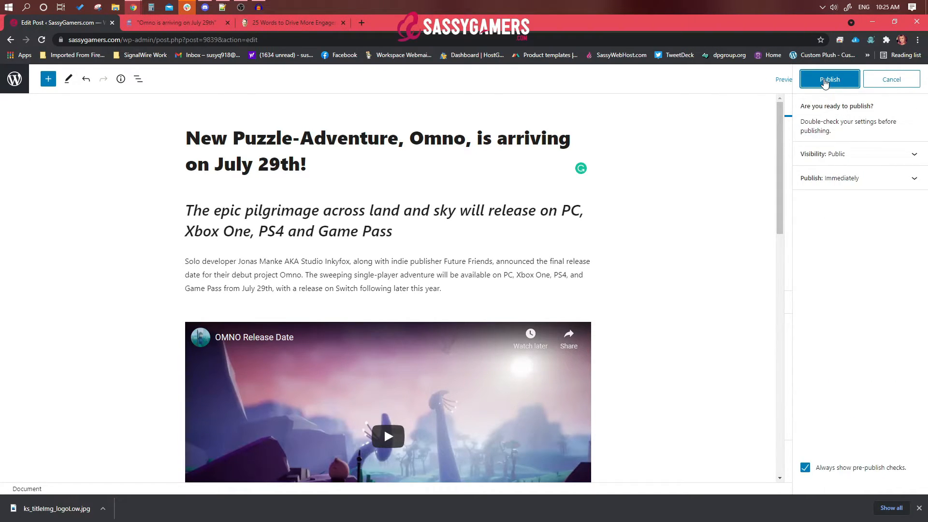
{"action": "left_click", "coordinate": [825, 81]}
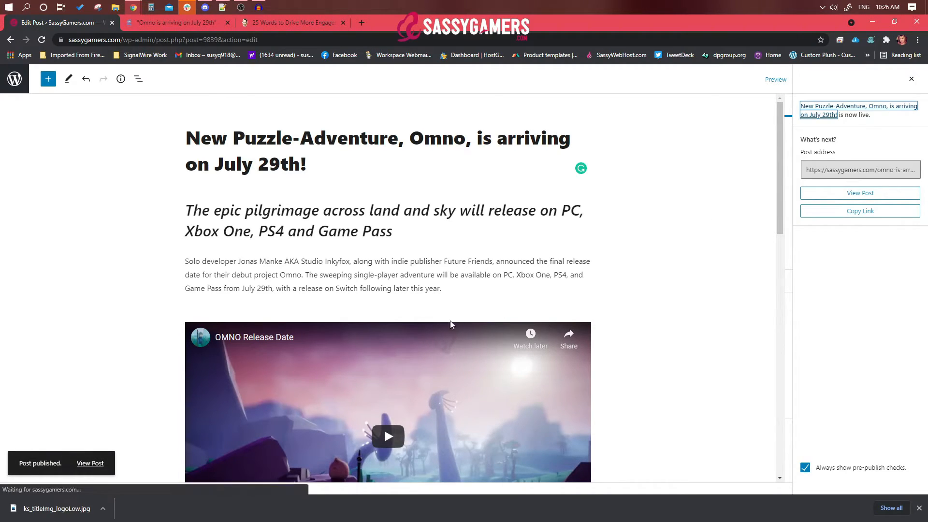
Open the published post in a new window and examine its featured image, headline, trailer, body text, similar posts and tags.
{"action": "right_click", "coordinate": [90, 463]}
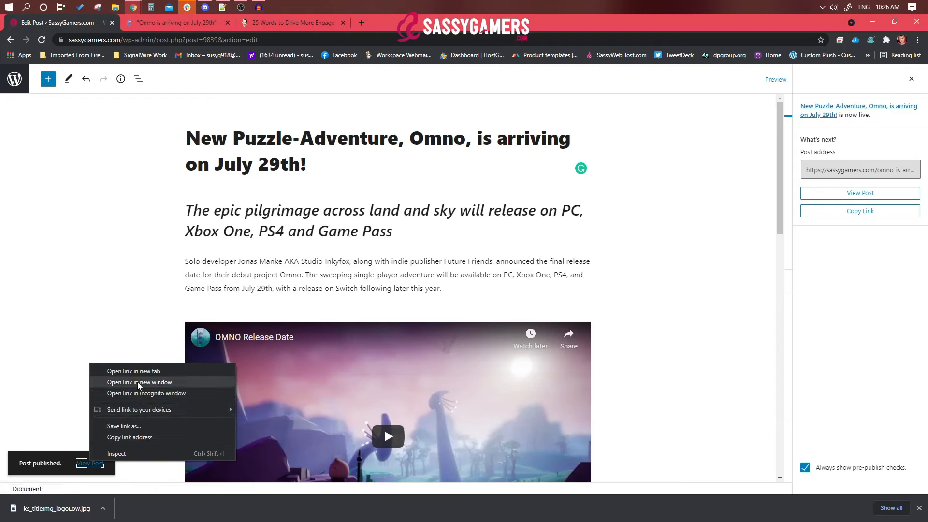
{"action": "left_click", "coordinate": [138, 382]}
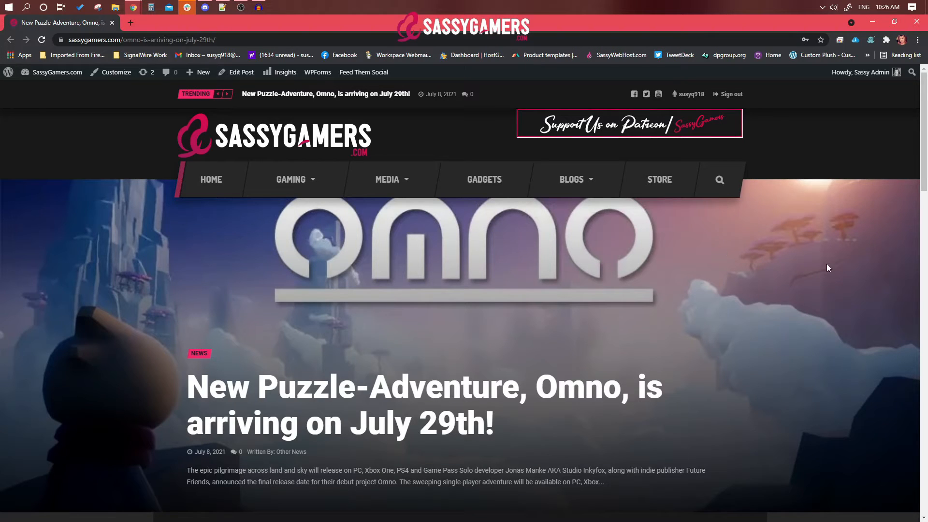
{"action": "scroll", "coordinate": [769, 264], "scroll_direction": "down", "scroll_amount": 6}
{"action": "scroll", "coordinate": [770, 265], "scroll_direction": "down", "scroll_amount": 3}
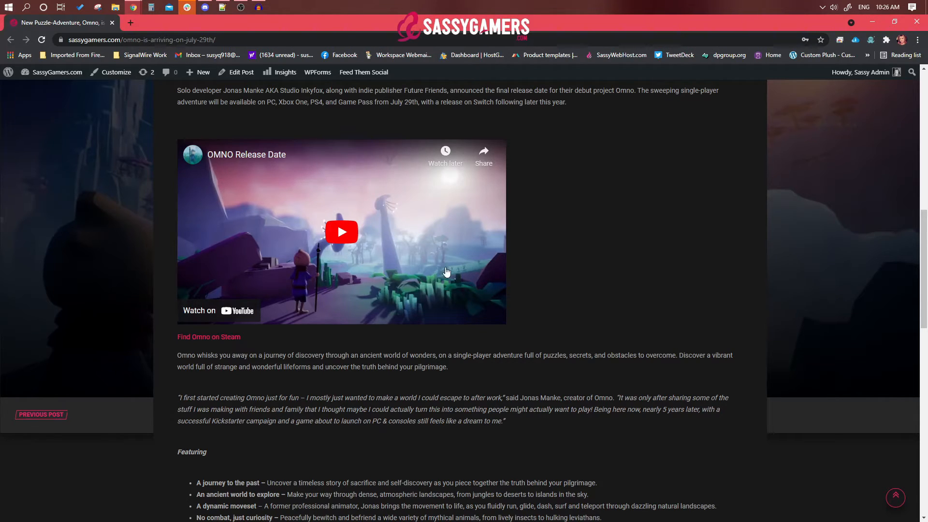
{"action": "scroll", "coordinate": [487, 287], "scroll_direction": "down", "scroll_amount": 8}
{"action": "scroll", "coordinate": [487, 289], "scroll_direction": "up", "scroll_amount": 6}
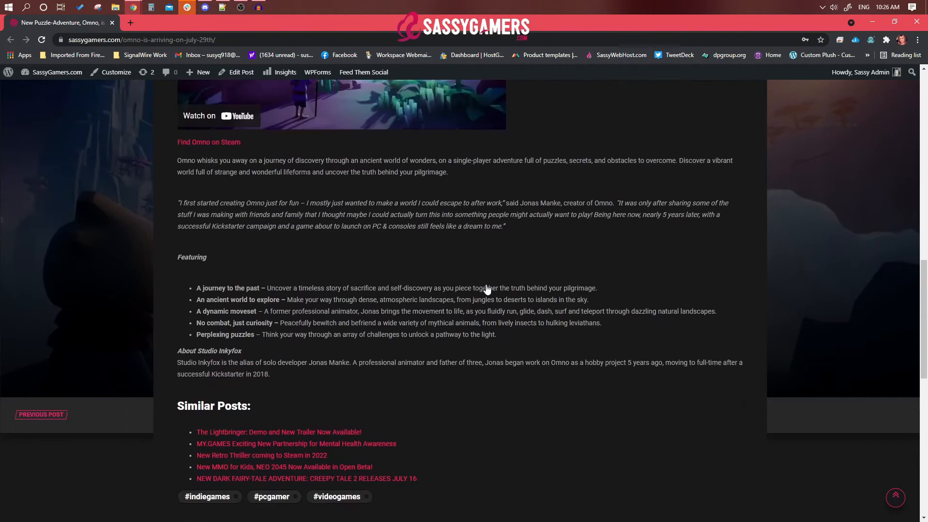
{"action": "scroll", "coordinate": [406, 252], "scroll_direction": "up", "scroll_amount": 2}
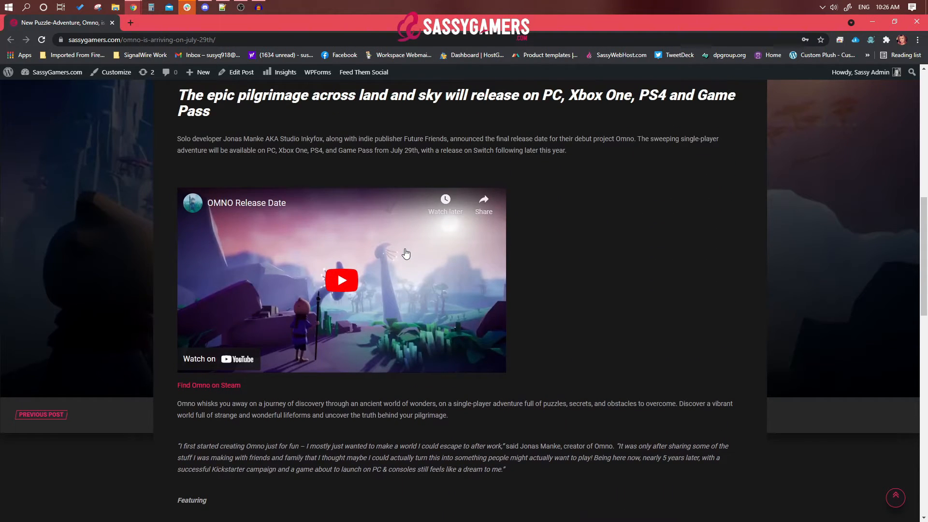
{"action": "scroll", "coordinate": [416, 321], "scroll_direction": "down", "scroll_amount": 6}
{"action": "scroll", "coordinate": [417, 321], "scroll_direction": "up", "scroll_amount": 14}
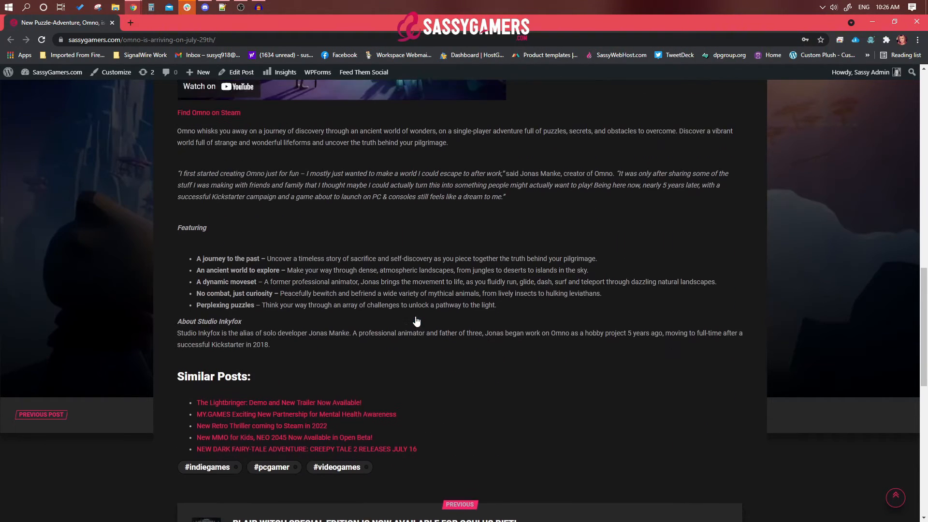
{"action": "scroll", "coordinate": [416, 230], "scroll_direction": "down", "scroll_amount": 10}
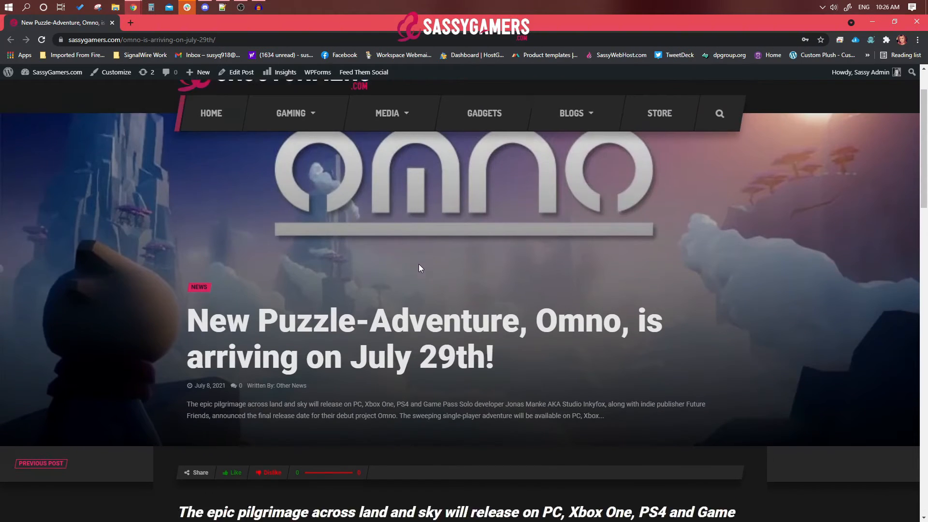
{"action": "scroll", "coordinate": [411, 238], "scroll_direction": "up", "scroll_amount": 10}
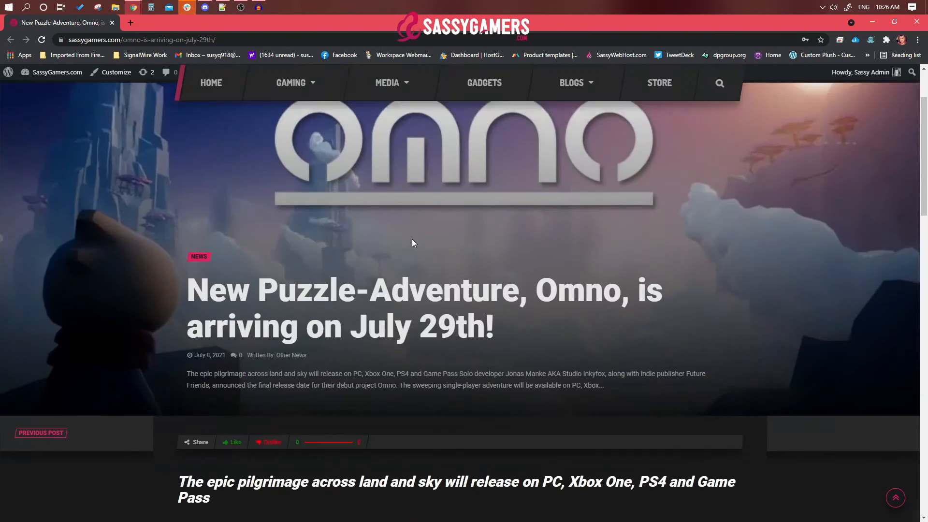
{"action": "scroll", "coordinate": [453, 280], "scroll_direction": "down", "scroll_amount": 5}
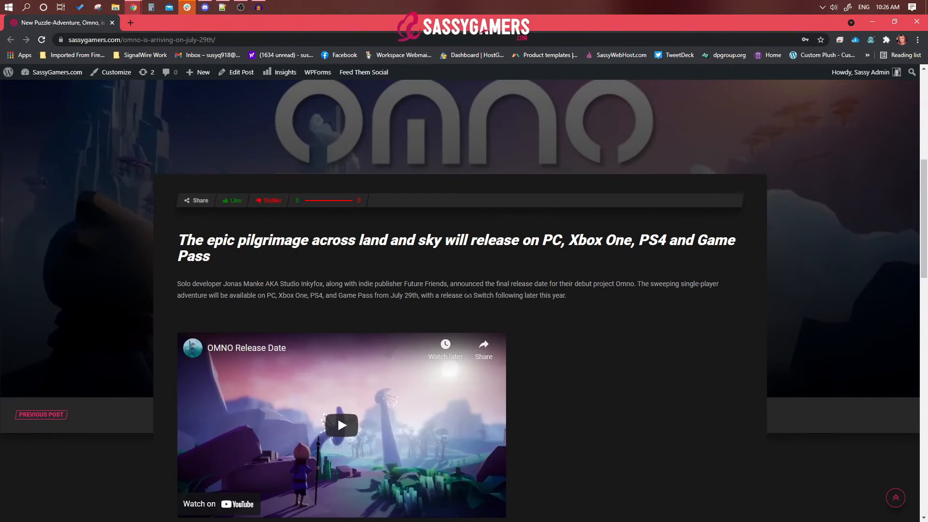
{"action": "scroll", "coordinate": [540, 309], "scroll_direction": "down", "scroll_amount": 4}
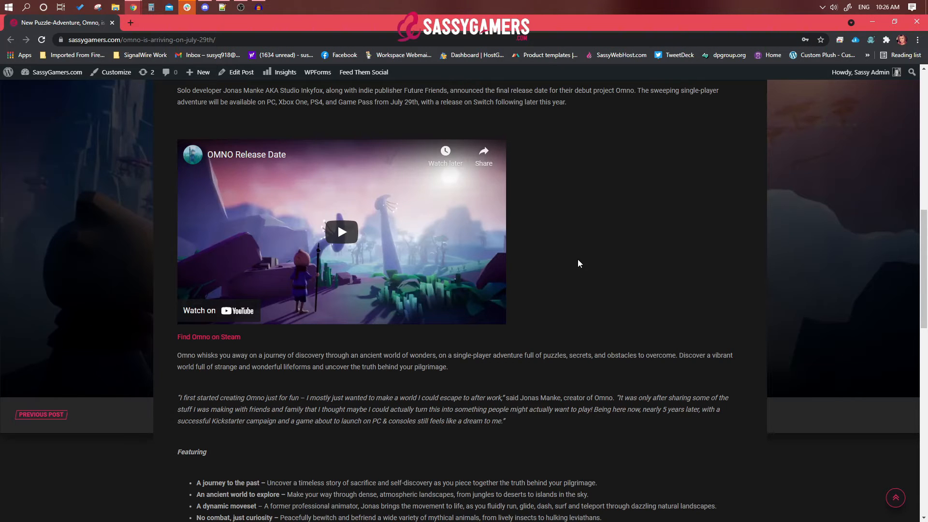
{"action": "scroll", "coordinate": [578, 259], "scroll_direction": "down", "scroll_amount": 4}
{"action": "scroll", "coordinate": [577, 259], "scroll_direction": "up", "scroll_amount": 3}
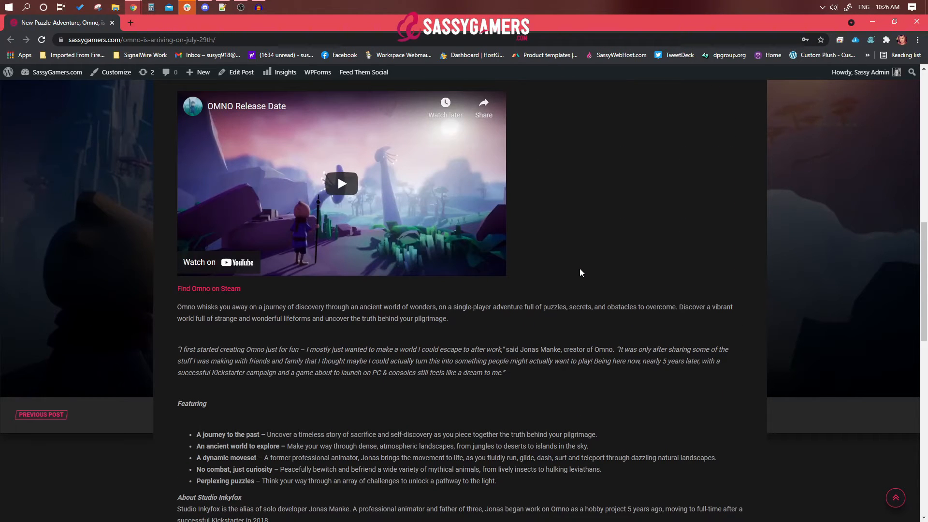
{"action": "scroll", "coordinate": [580, 273], "scroll_direction": "up", "scroll_amount": 5}
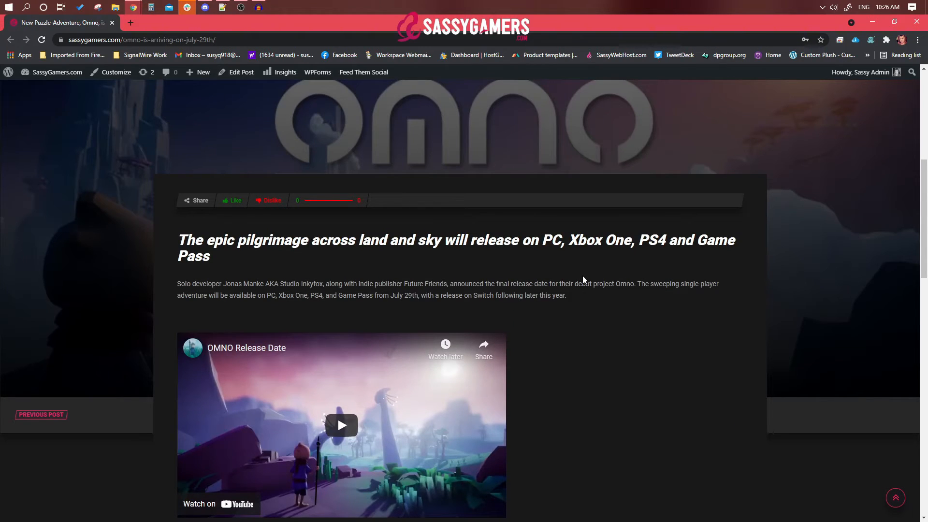
{"action": "scroll", "coordinate": [599, 337], "scroll_direction": "down", "scroll_amount": 5}
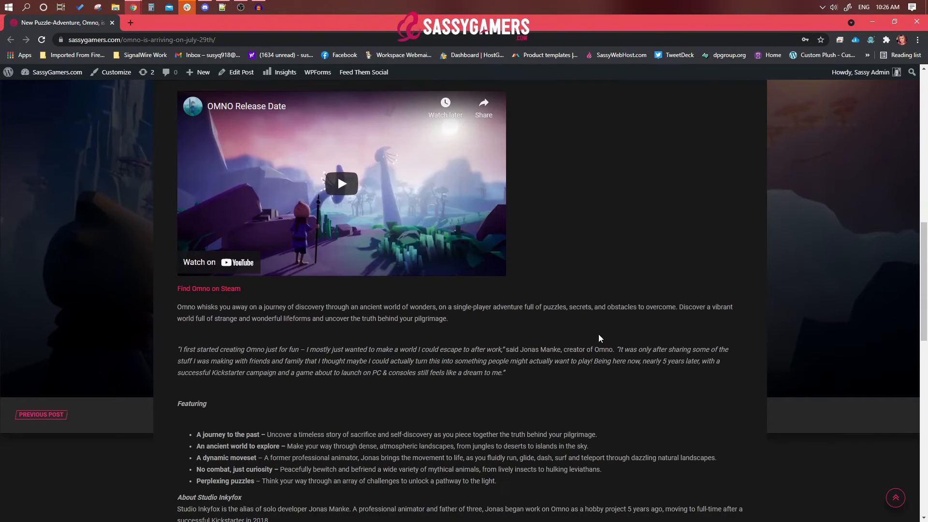
{"action": "scroll", "coordinate": [598, 334], "scroll_direction": "down", "scroll_amount": 4}
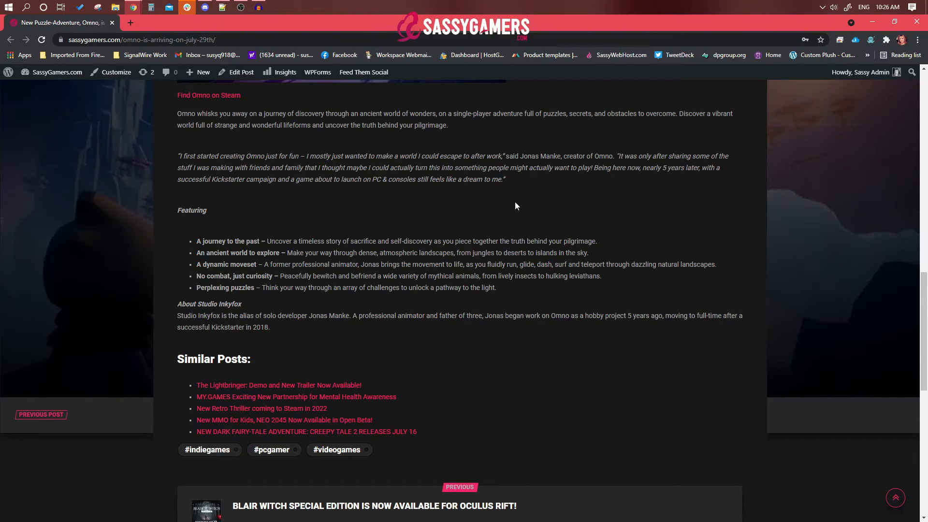
{"action": "scroll", "coordinate": [515, 206], "scroll_direction": "down", "scroll_amount": 4}
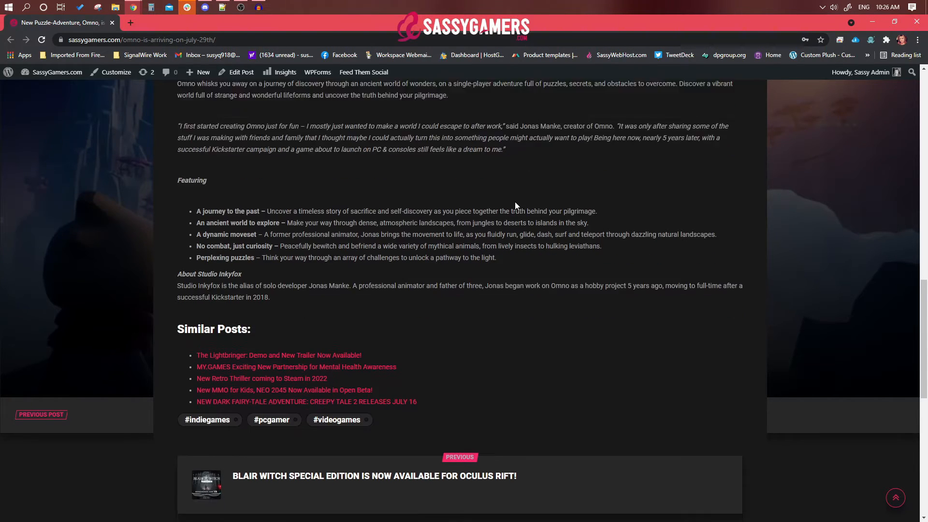
{"action": "scroll", "coordinate": [515, 207], "scroll_direction": "up", "scroll_amount": 6}
{"action": "scroll", "coordinate": [526, 226], "scroll_direction": "up", "scroll_amount": 2}
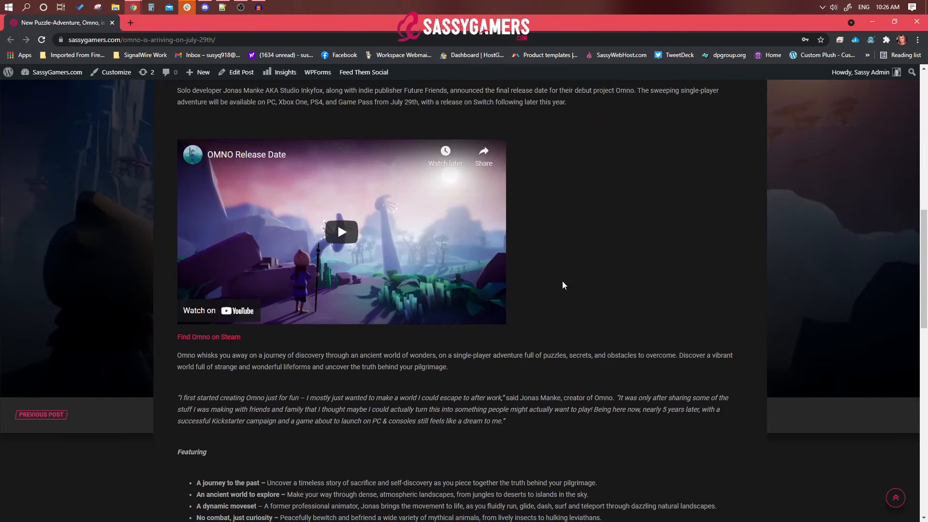
{"action": "scroll", "coordinate": [556, 331], "scroll_direction": "up", "scroll_amount": 3}
{"action": "scroll", "coordinate": [556, 331], "scroll_direction": "up", "scroll_amount": 1}
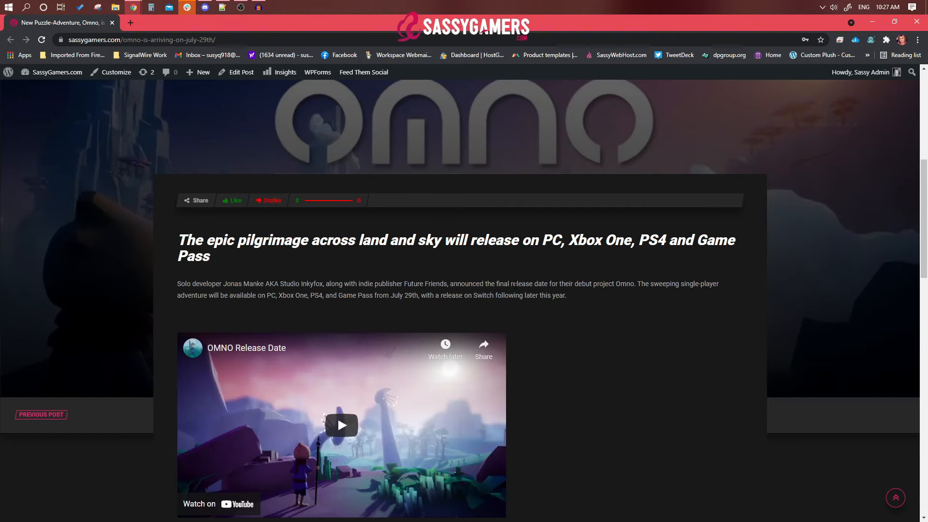
{"action": "scroll", "coordinate": [548, 269], "scroll_direction": "down", "scroll_amount": 3}
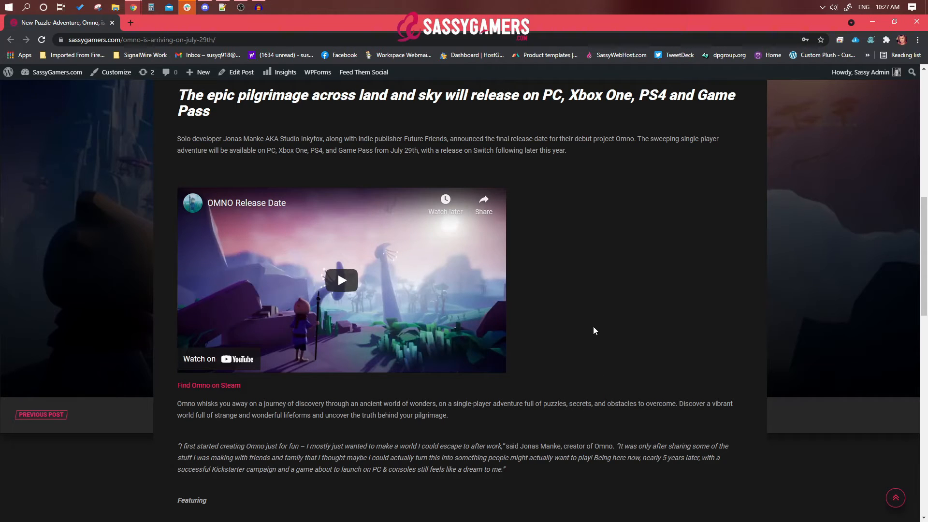
{"action": "scroll", "coordinate": [594, 331], "scroll_direction": "up", "scroll_amount": 2}
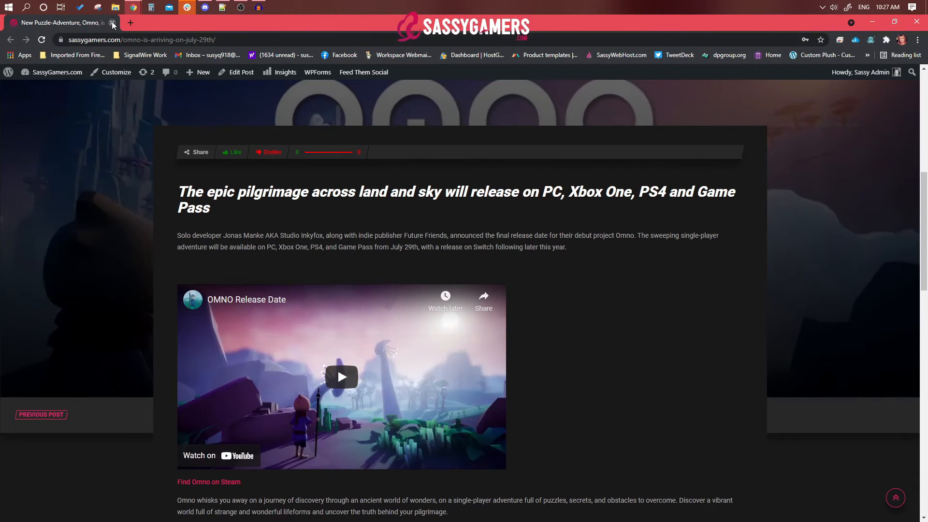
Close the live post window, return to the posts list, and multiply 0.0025 by the Omno post's 346 words in Calculator.
{"action": "left_click", "coordinate": [112, 23]}
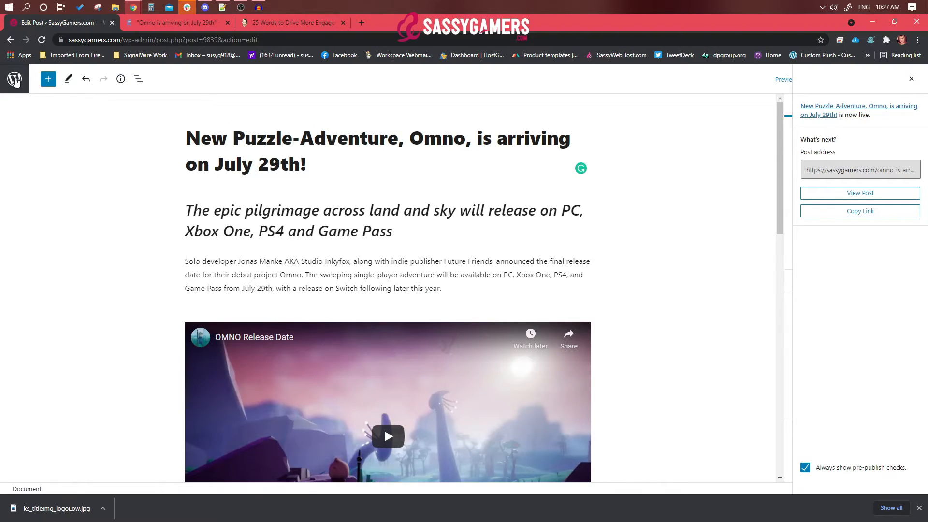
{"action": "left_click", "coordinate": [14, 80]}
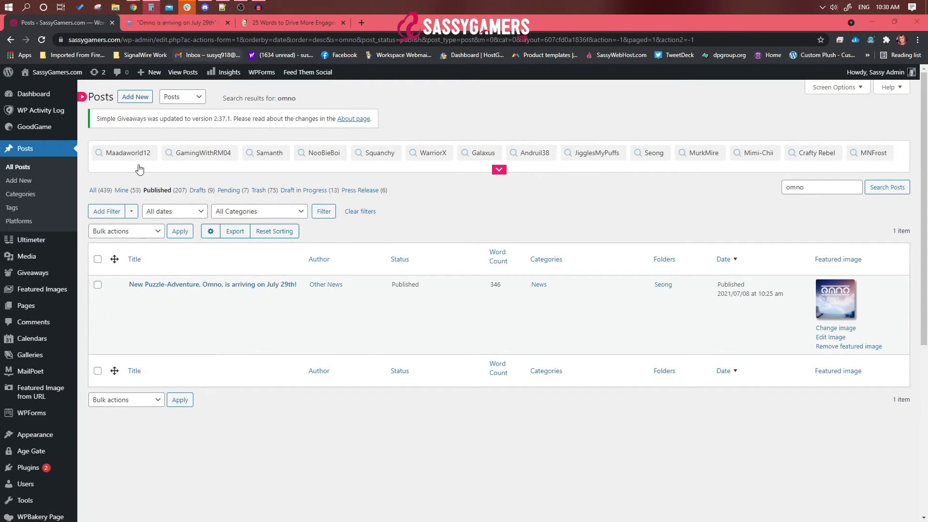
{"action": "left_click", "coordinate": [150, 7]}
{"action": "left_click_drag", "start_coordinate": [42, 186], "coordinate": [188, 196]}
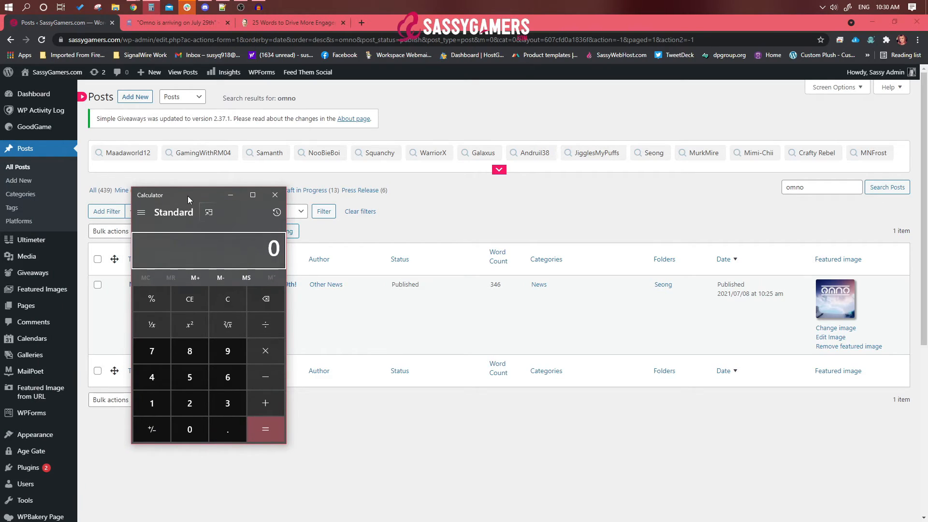
{"action": "type", "text": ".0025"}
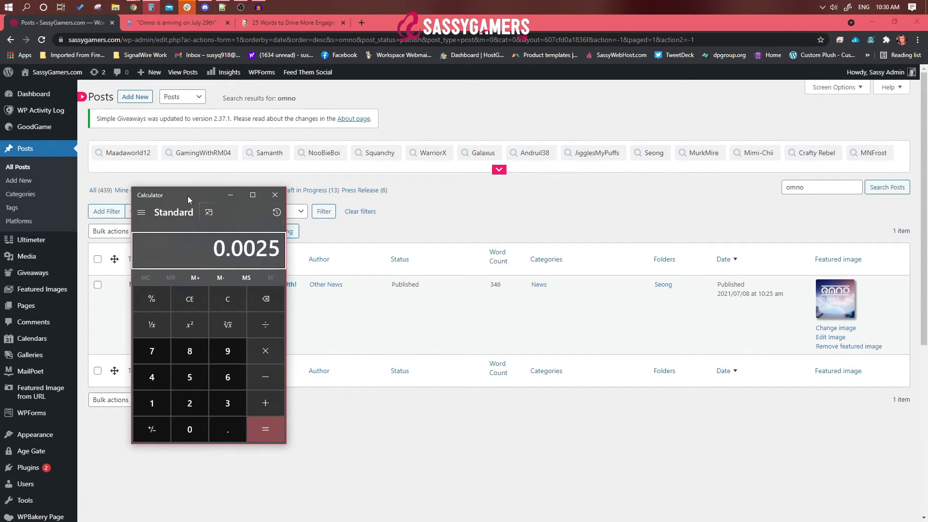
{"action": "type", "text": "*346"}
{"action": "key", "text": "Return"}
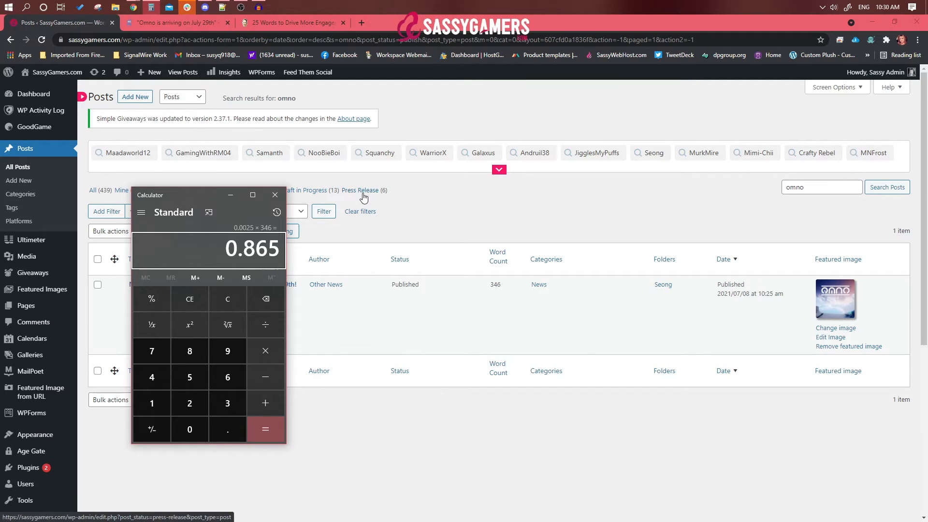
{"action": "left_click", "coordinate": [275, 195]}
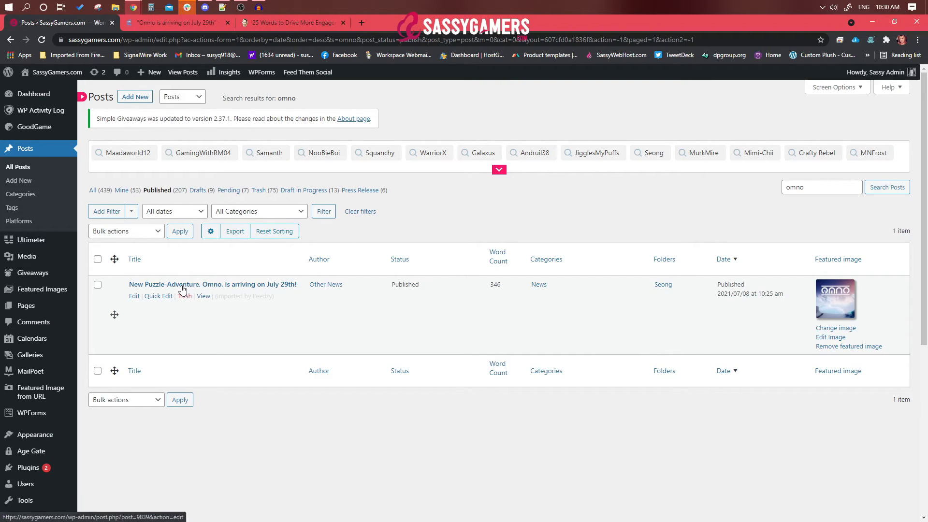
Reopen the Omno post for editing, select its YouTube trailer block and inspect the block's advanced settings.
{"action": "left_click", "coordinate": [134, 296]}
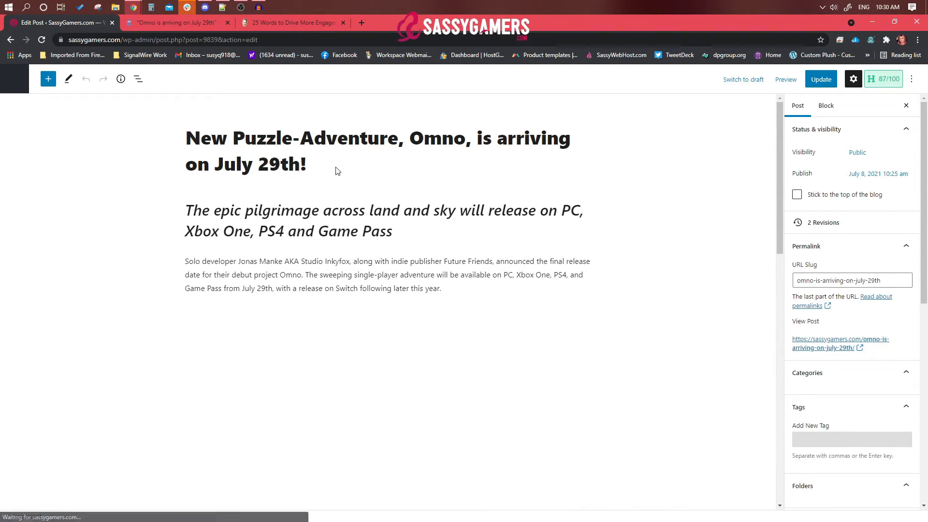
{"action": "scroll", "coordinate": [273, 242], "scroll_direction": "down", "scroll_amount": 4}
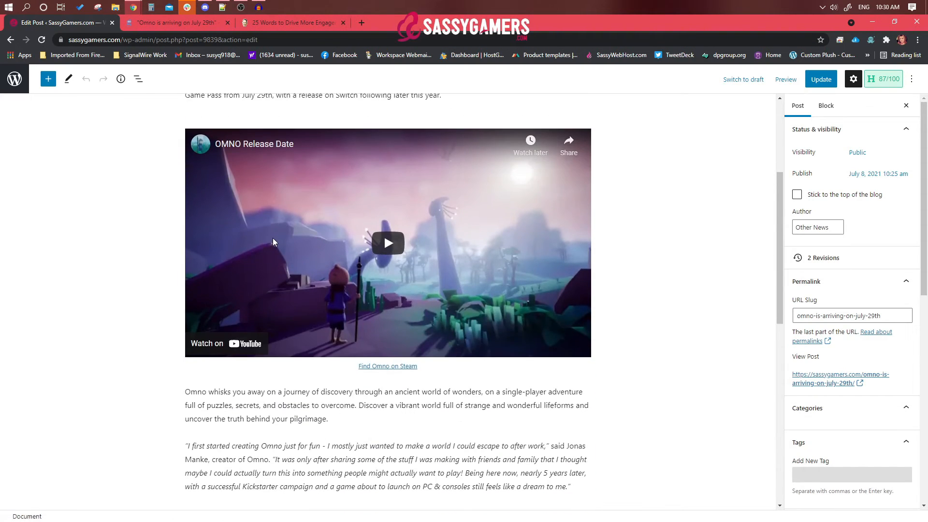
{"action": "scroll", "coordinate": [280, 247], "scroll_direction": "up", "scroll_amount": 3}
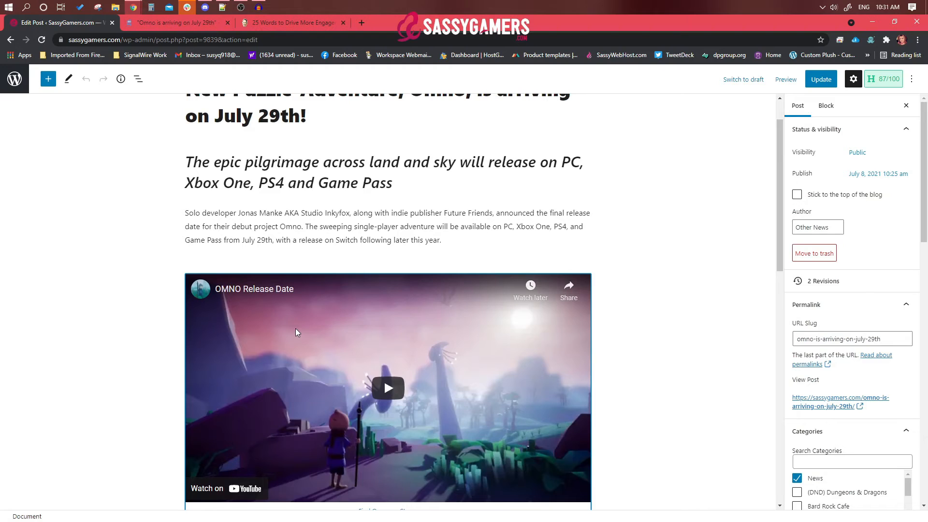
{"action": "scroll", "coordinate": [454, 362], "scroll_direction": "down", "scroll_amount": 2}
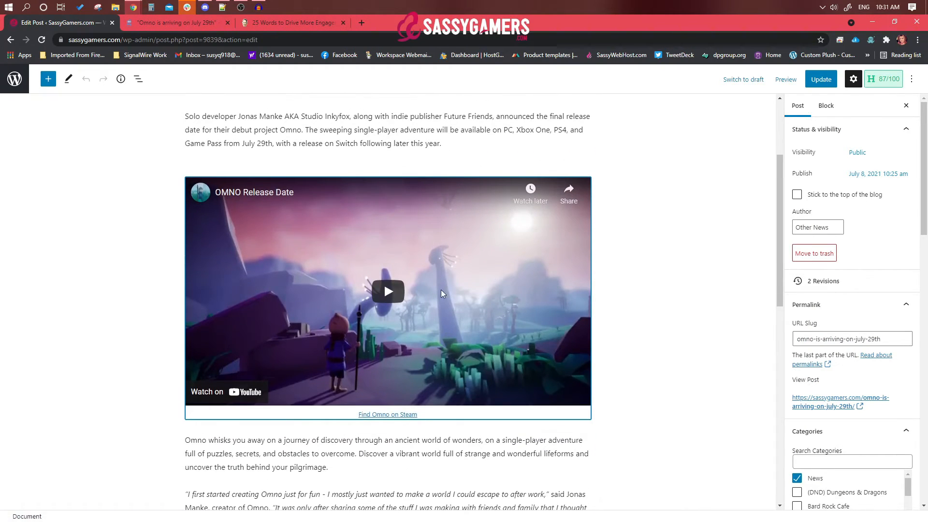
{"action": "scroll", "coordinate": [447, 331], "scroll_direction": "up", "scroll_amount": 3}
{"action": "left_click", "coordinate": [434, 277]}
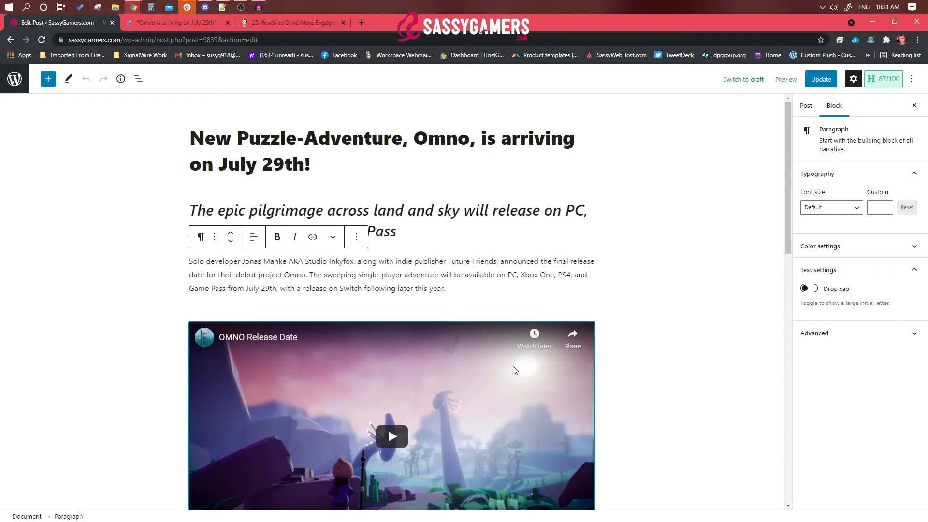
{"action": "scroll", "coordinate": [516, 370], "scroll_direction": "down", "scroll_amount": 5}
{"action": "left_click", "coordinate": [466, 315]}
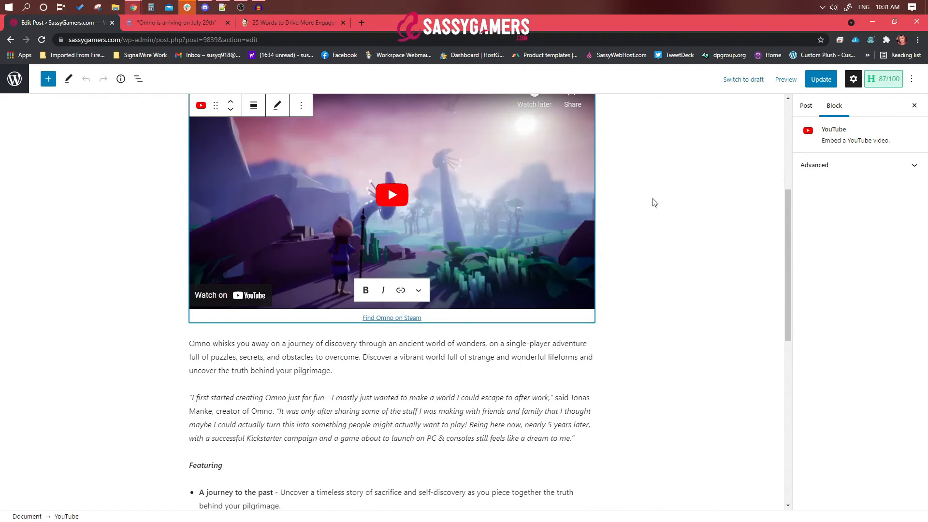
{"action": "left_click", "coordinate": [824, 165]}
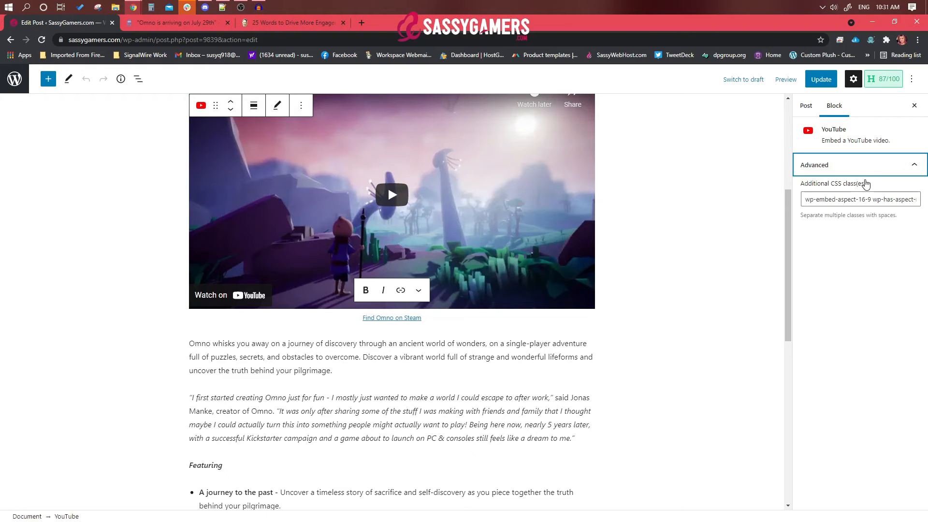
{"action": "left_click", "coordinate": [864, 166]}
Set the YouTube trailer block's alignment to center and update the post.
{"action": "scroll", "coordinate": [586, 209], "scroll_direction": "up", "scroll_amount": 4}
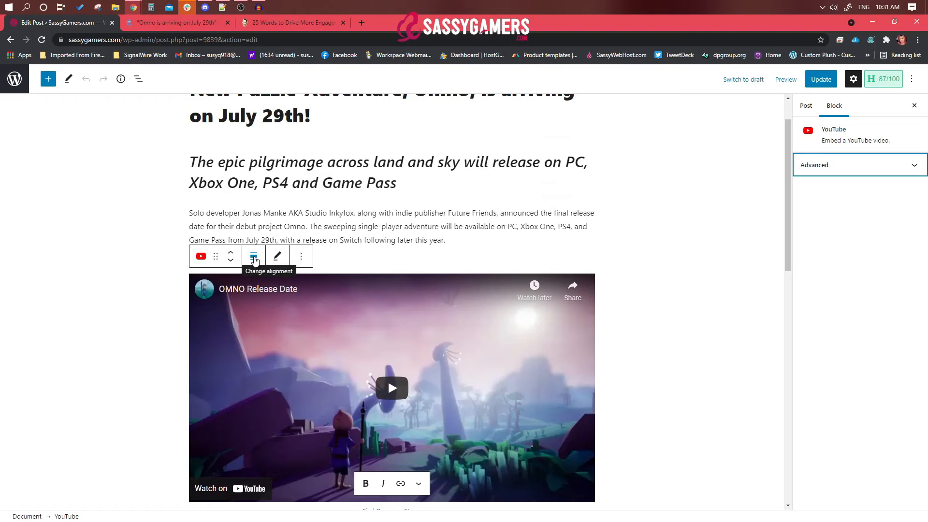
{"action": "left_click", "coordinate": [255, 261]}
{"action": "left_click", "coordinate": [269, 308]}
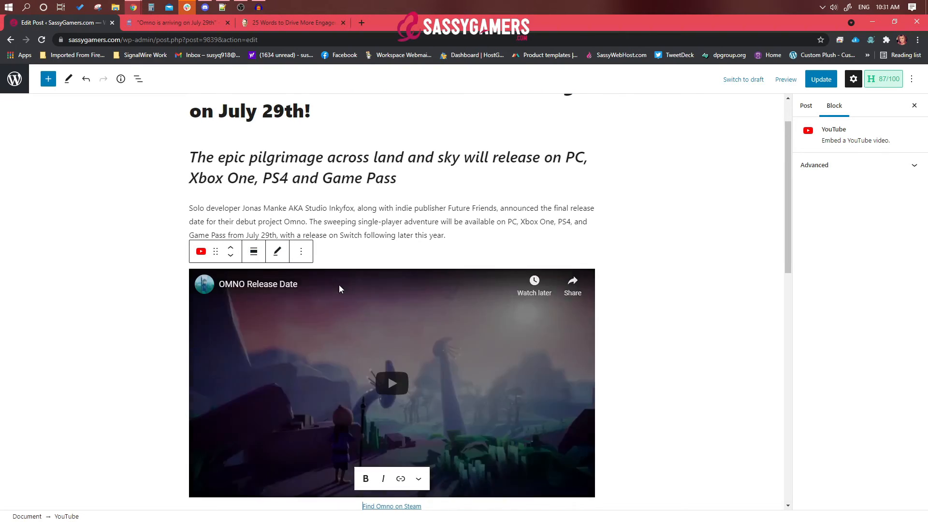
{"action": "left_click", "coordinate": [811, 84]}
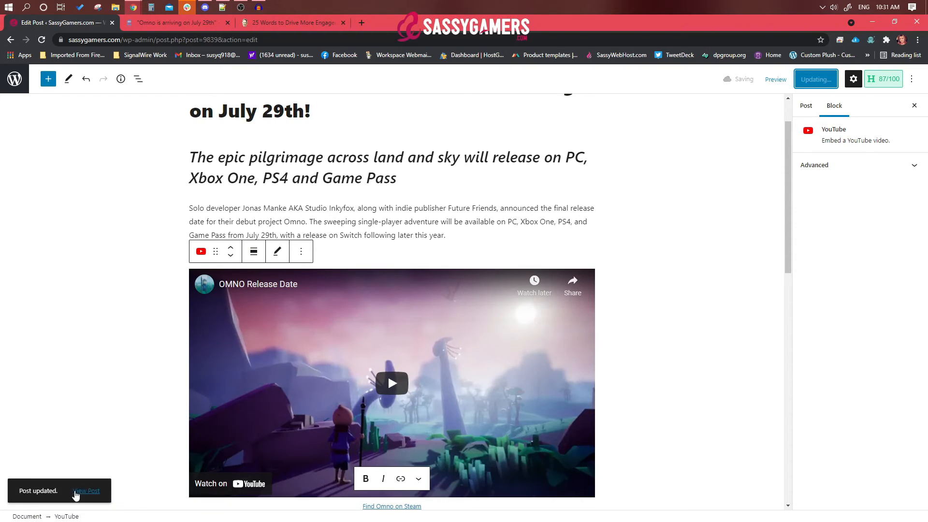
Open the updated post in a new tab and close the press release and headline-words tabs.
{"action": "right_click", "coordinate": [83, 491]}
{"action": "left_click", "coordinate": [120, 398]}
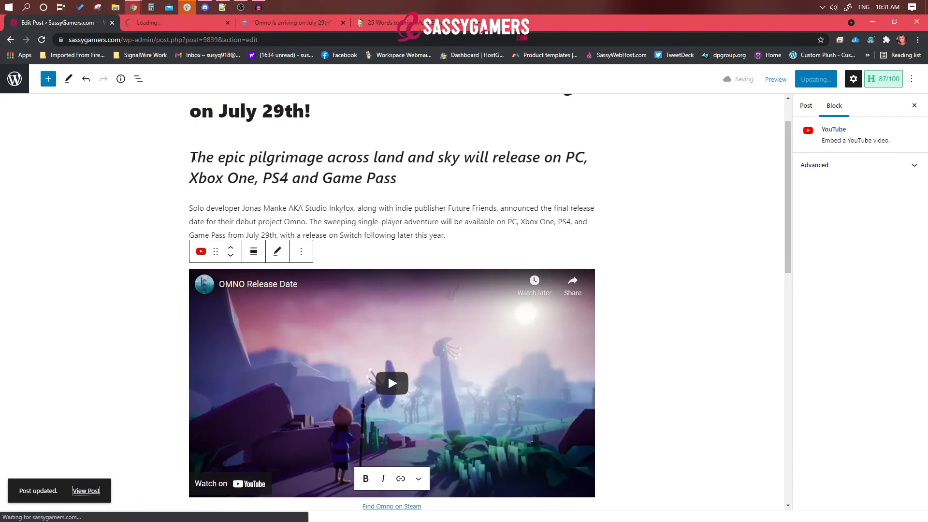
{"action": "left_click", "coordinate": [289, 23]}
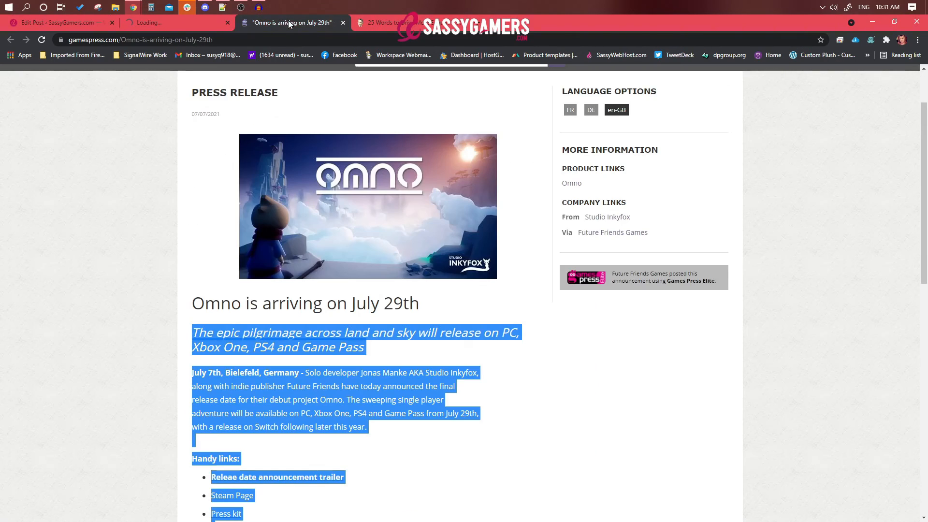
{"action": "left_click", "coordinate": [344, 23]}
{"action": "left_click", "coordinate": [343, 22]}
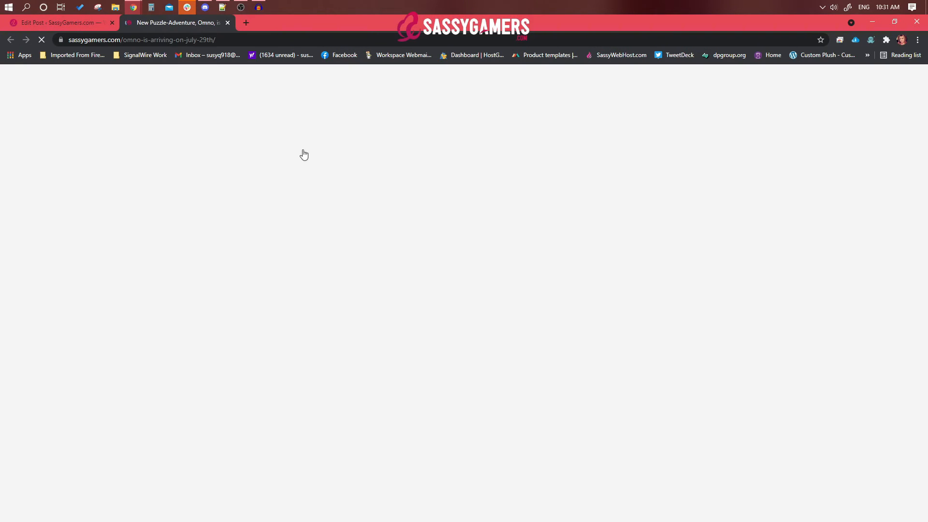
Check the horizontal alignment of the OMNO trailer on the live page.
{"action": "scroll", "coordinate": [337, 243], "scroll_direction": "down", "scroll_amount": 1}
{"action": "scroll", "coordinate": [330, 276], "scroll_direction": "down", "scroll_amount": 4}
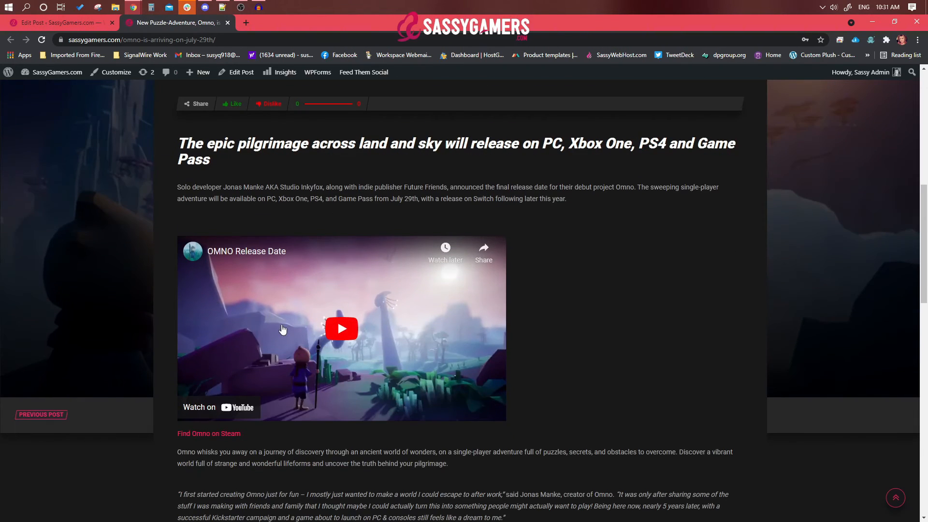
{"action": "left_click", "coordinate": [64, 26]}
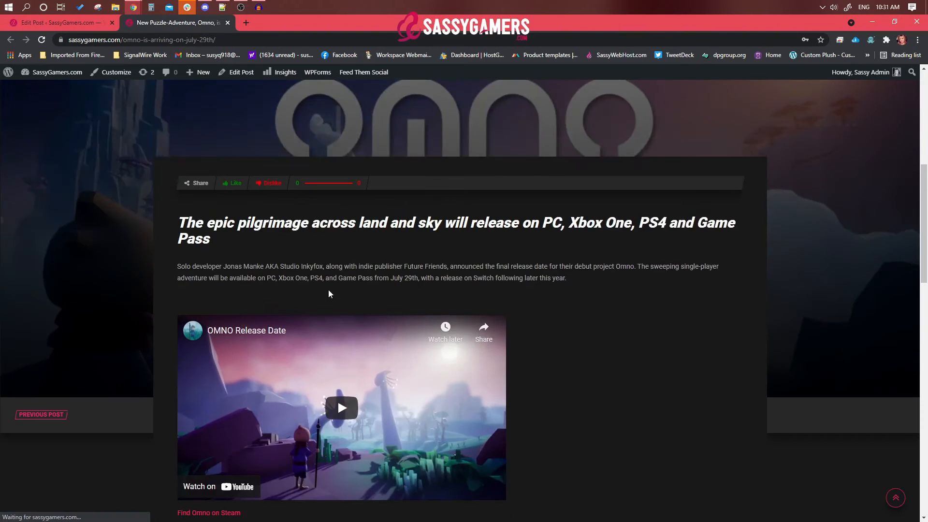
{"action": "scroll", "coordinate": [328, 291], "scroll_direction": "down", "scroll_amount": 2}
Return to the post's editor, open its code view and wrap the trailer's YouTube URL in <center> and </center> tags.
{"action": "left_click", "coordinate": [64, 22]}
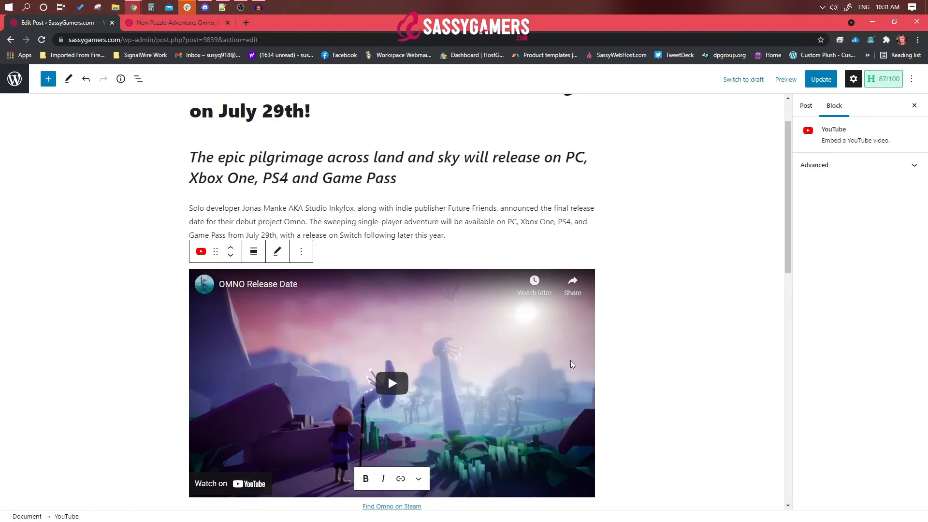
{"action": "scroll", "coordinate": [588, 373], "scroll_direction": "up", "scroll_amount": 1}
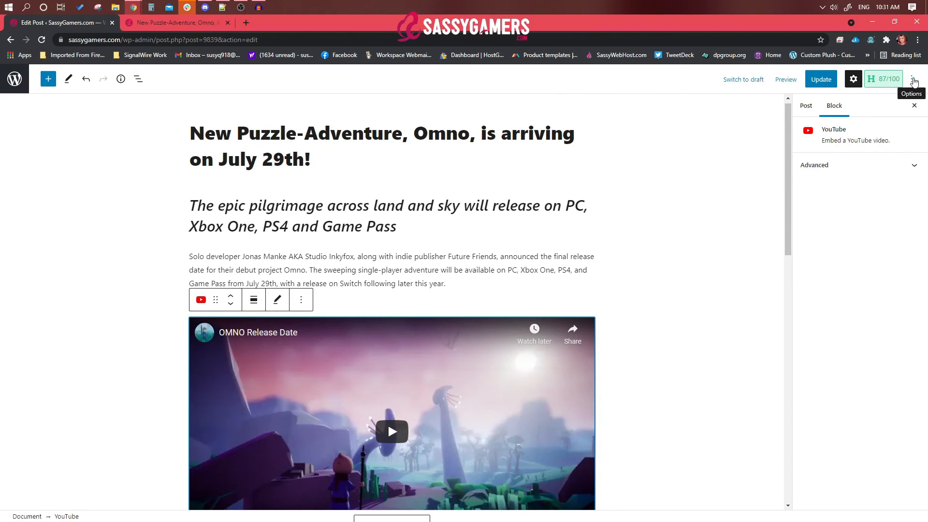
{"action": "left_click", "coordinate": [913, 80]}
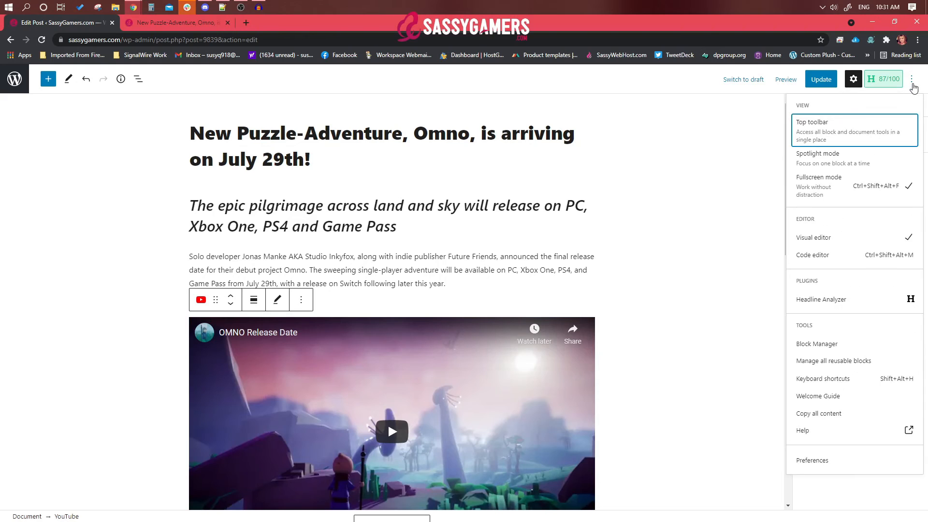
{"action": "left_click", "coordinate": [832, 260]}
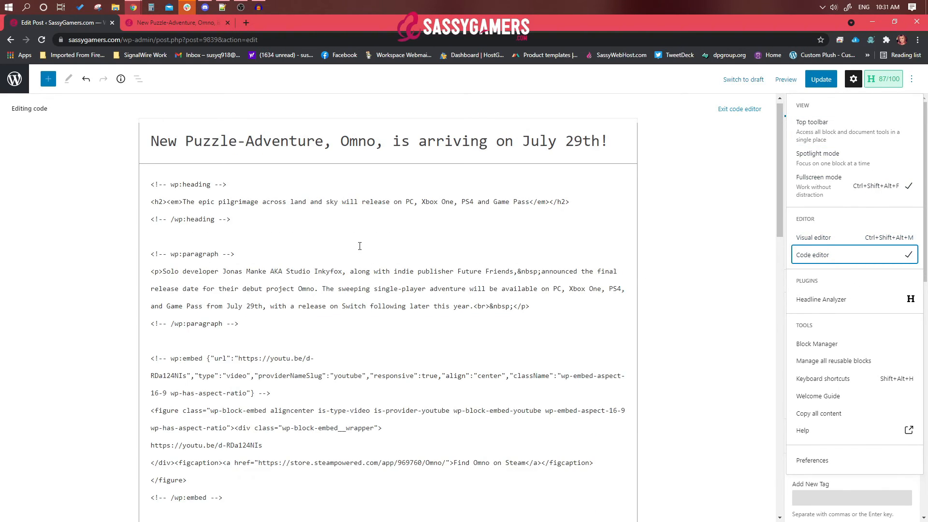
{"action": "scroll", "coordinate": [311, 174], "scroll_direction": "down", "scroll_amount": 3}
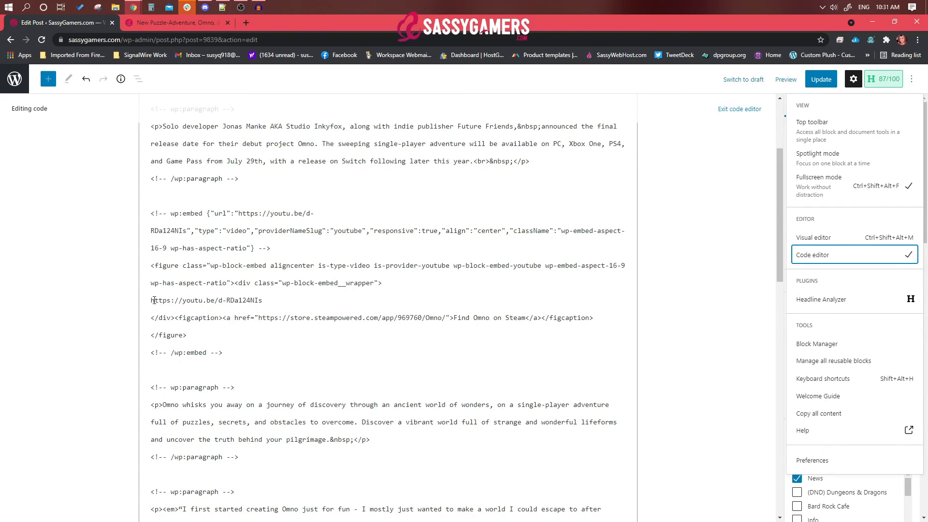
{"action": "left_click_drag", "start_coordinate": [155, 300], "coordinate": [293, 300]}
{"action": "left_click", "coordinate": [398, 283]}
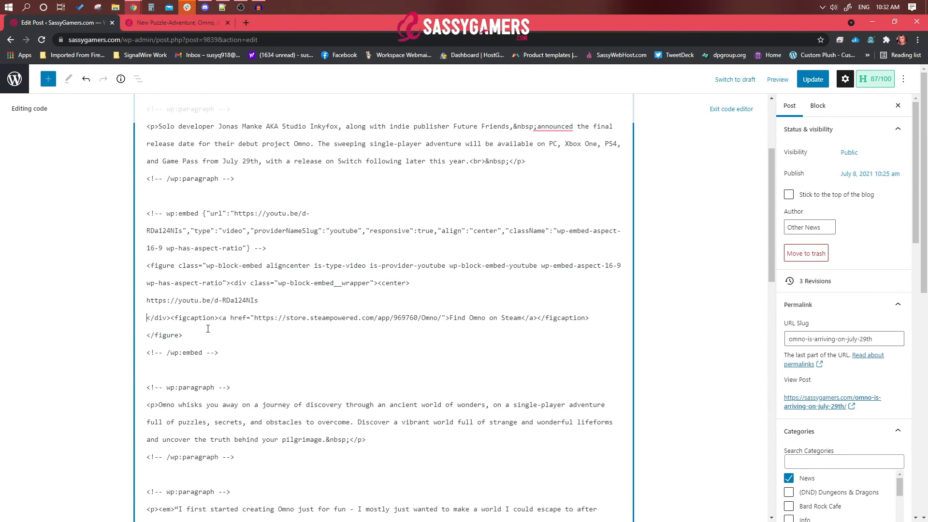
{"action": "type", "text": "</"}
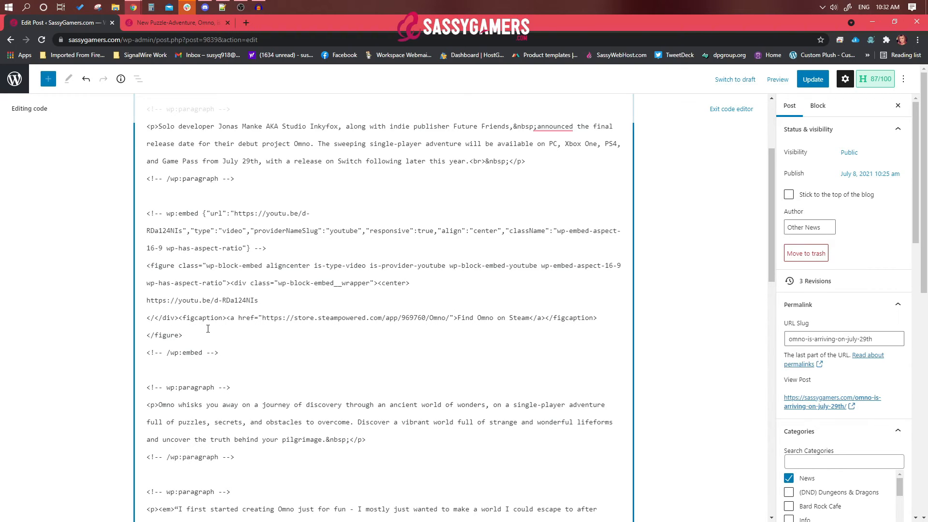
{"action": "type", "text": "center>"}
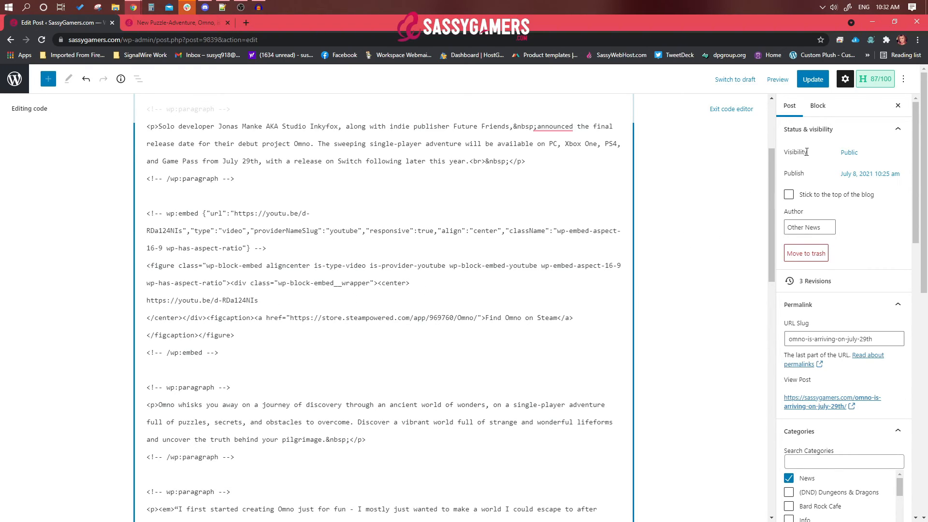
Switch the post back to the visual editor and update it with the edited embed code.
{"action": "left_click", "coordinate": [903, 78]}
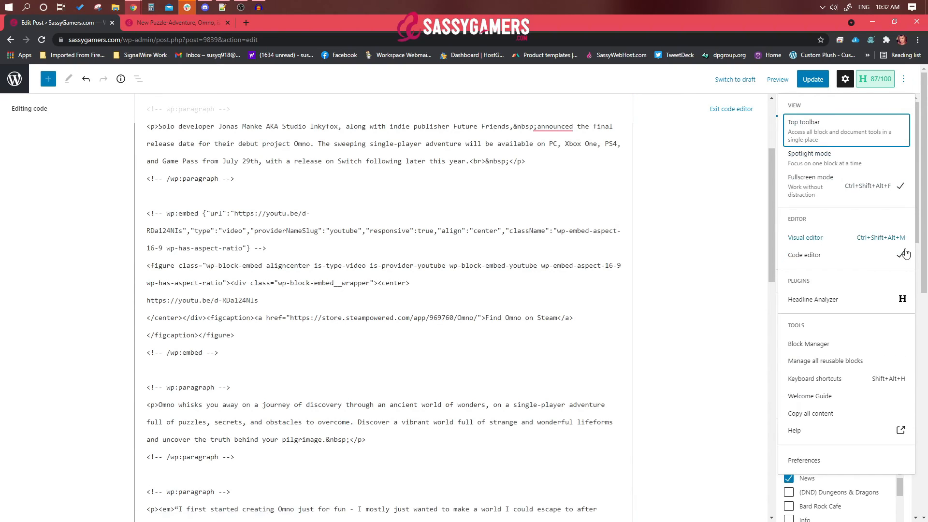
{"action": "left_click", "coordinate": [812, 237]}
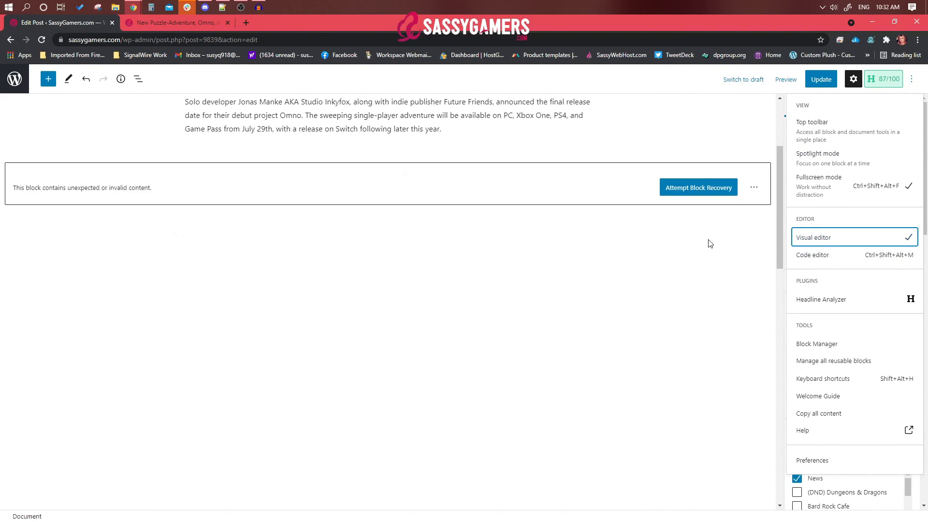
{"action": "scroll", "coordinate": [474, 242], "scroll_direction": "up", "scroll_amount": 3}
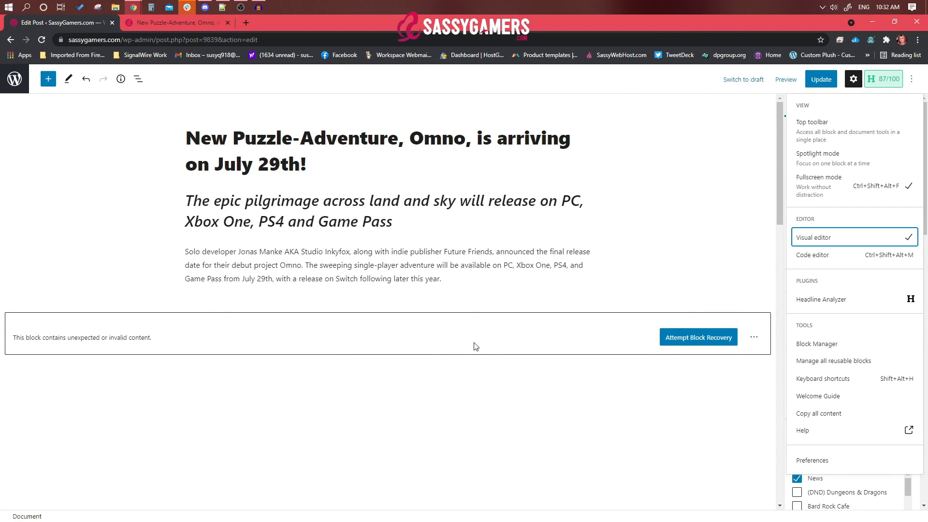
{"action": "left_click", "coordinate": [820, 79]}
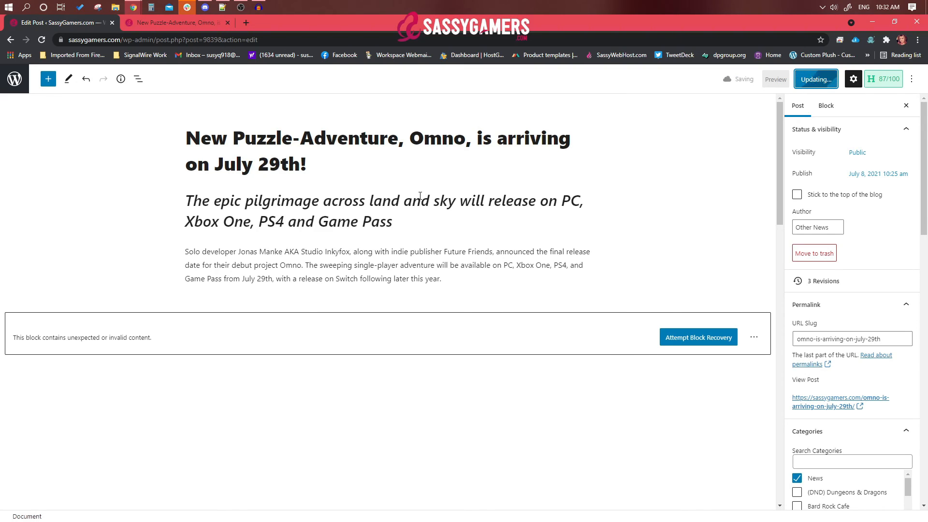
Reload the live Omno page and examine its header, headline and trailer alignment.
{"action": "left_click", "coordinate": [174, 22]}
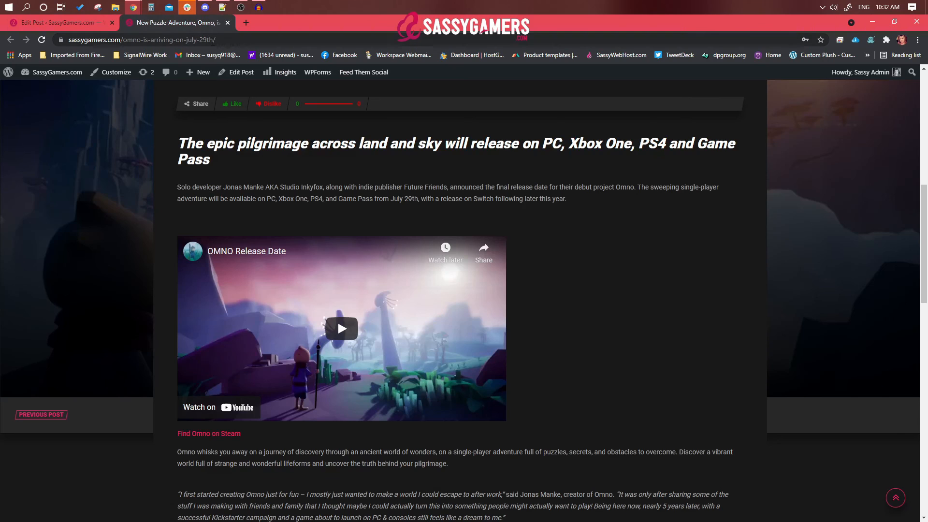
{"action": "left_click", "coordinate": [41, 39]}
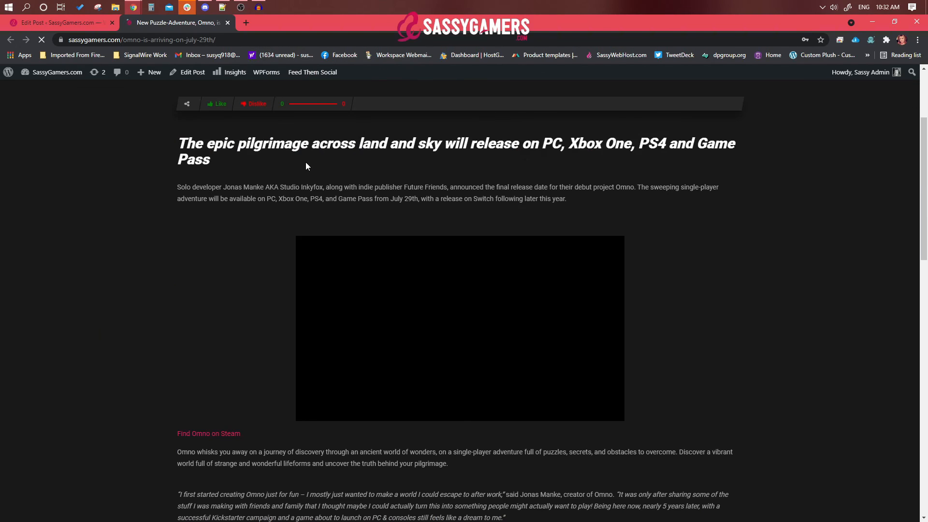
{"action": "scroll", "coordinate": [456, 320], "scroll_direction": "down", "scroll_amount": 6}
{"action": "scroll", "coordinate": [394, 306], "scroll_direction": "up", "scroll_amount": 14}
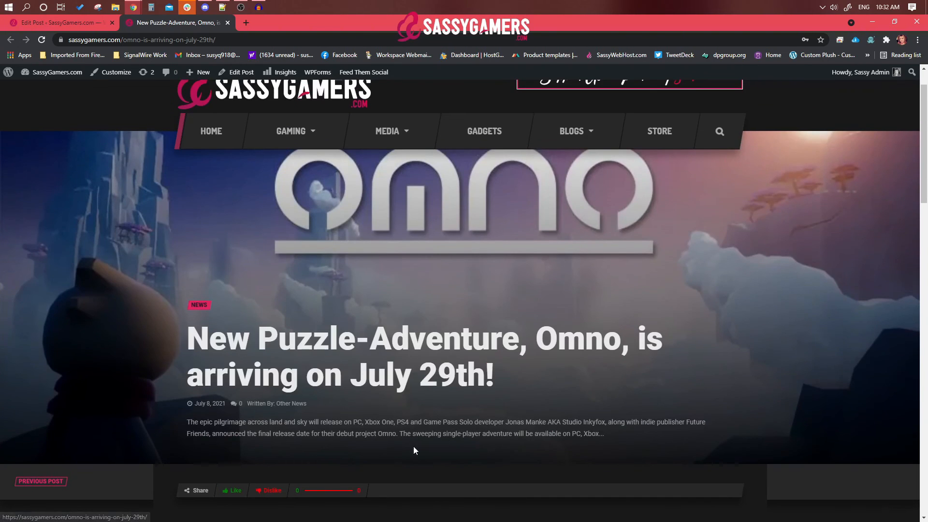
{"action": "scroll", "coordinate": [413, 445], "scroll_direction": "down", "scroll_amount": 9}
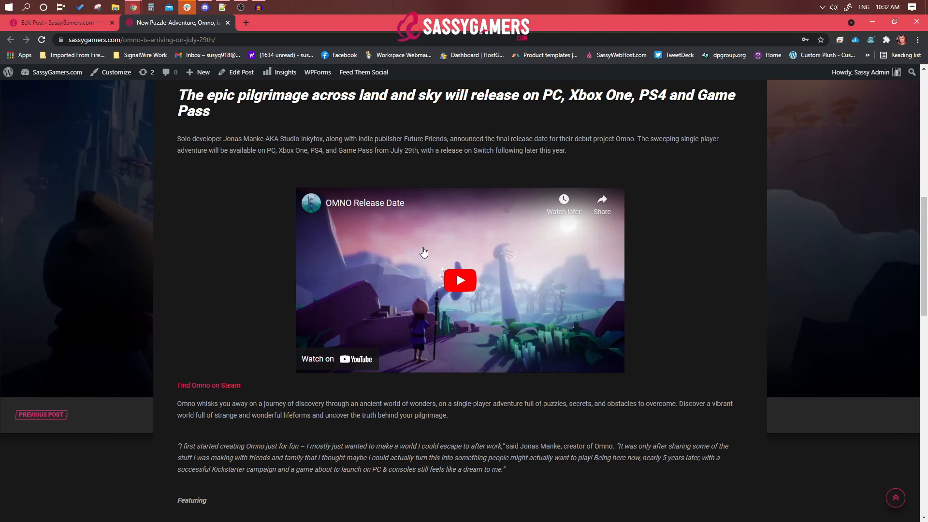